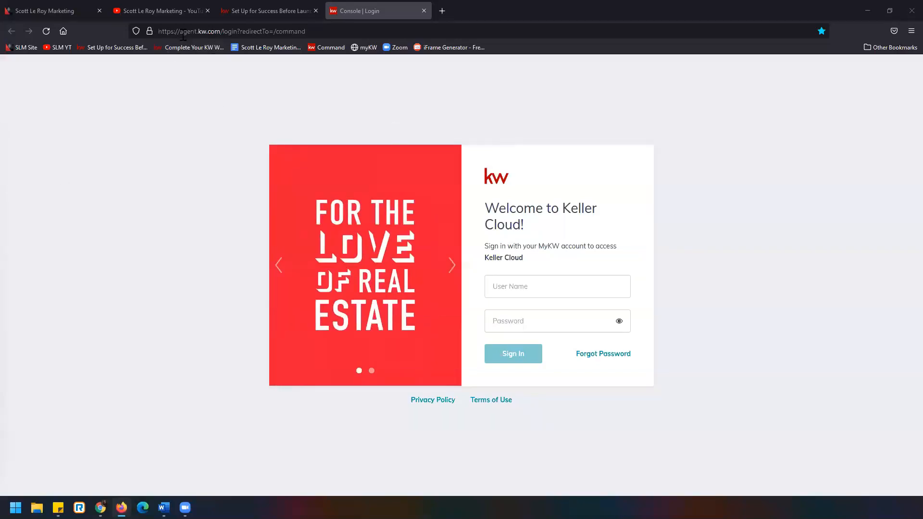
Sign in to Keller Cloud at agent.kw.com with the account's user name and password
drag(180, 31, 220, 32)
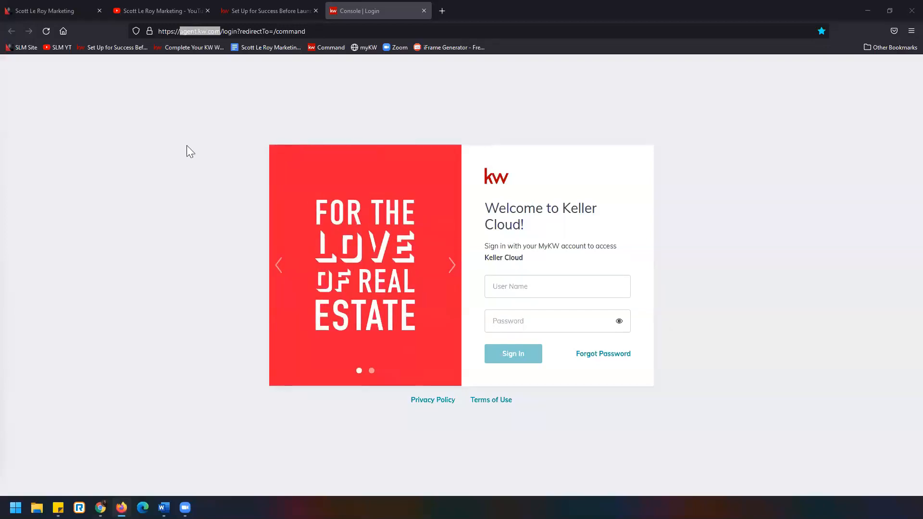
click(358, 124)
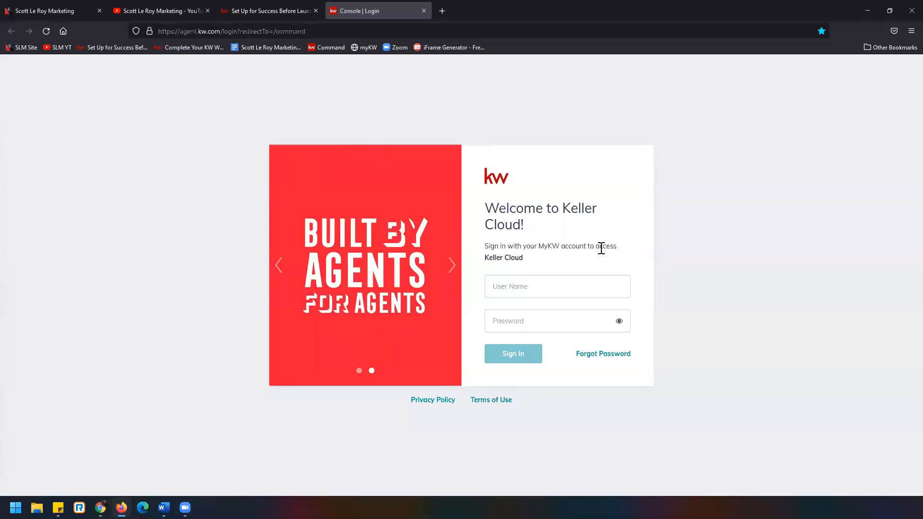
click(590, 283)
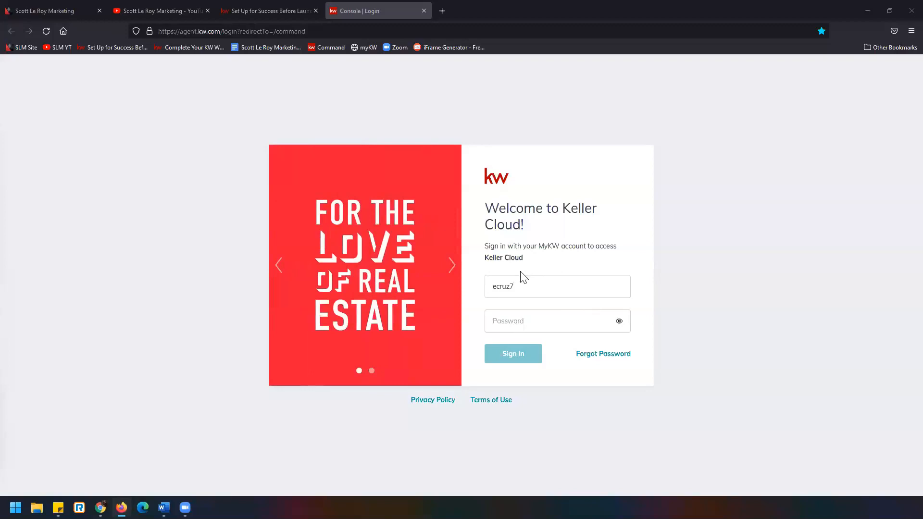
click(529, 326)
text(••)
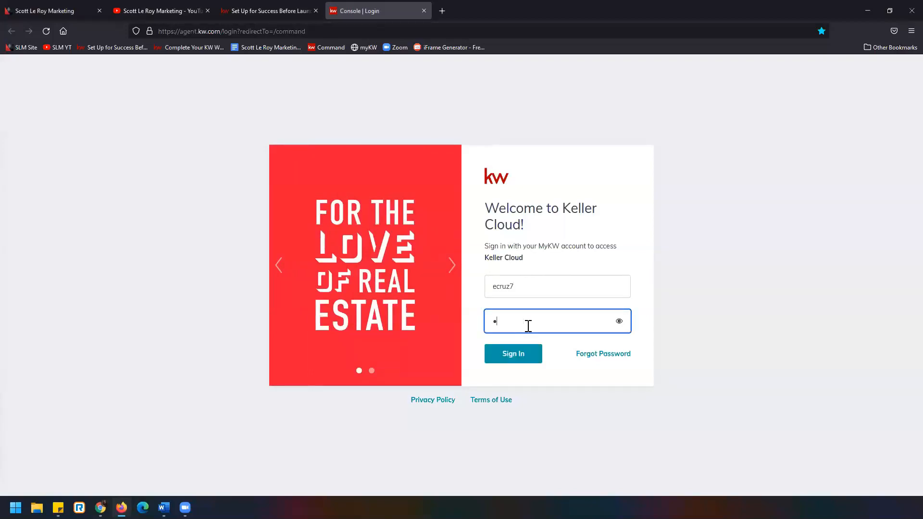
text(•••••••)
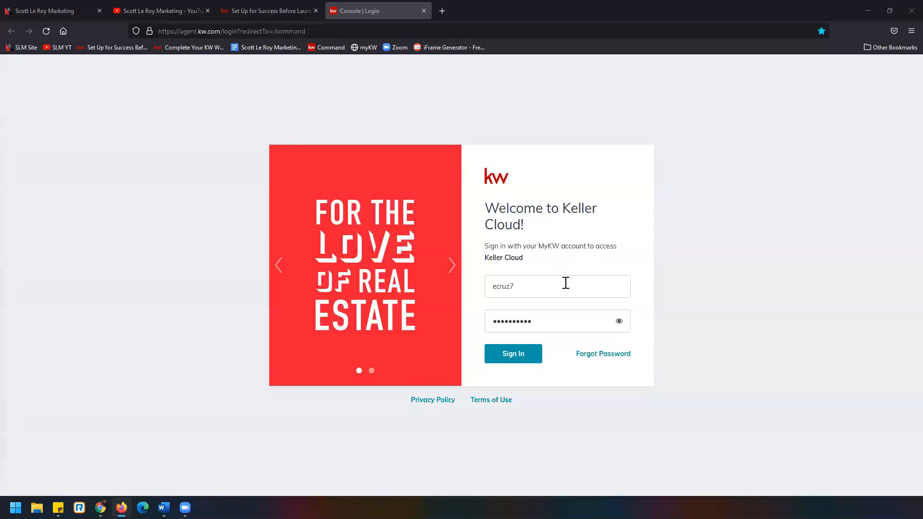
click(538, 359)
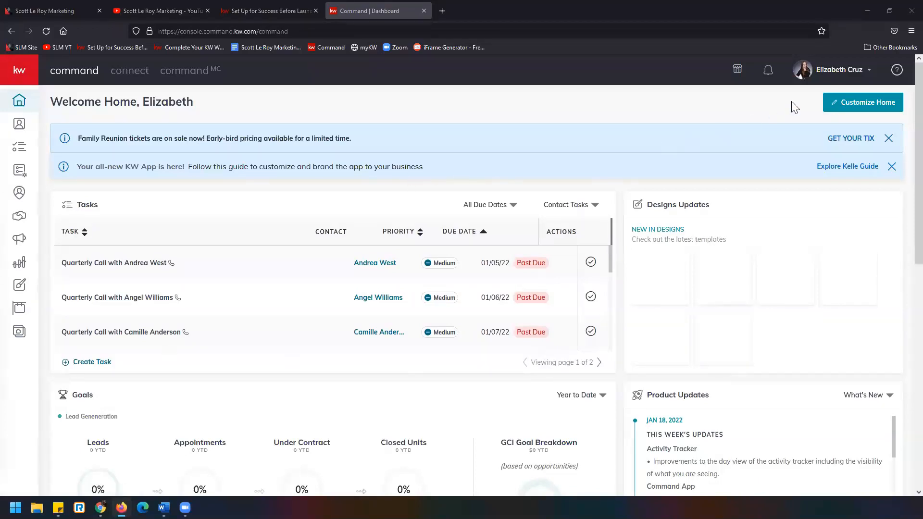
Open the account settings and review the connected applications from DocuSign through the Facebook and Google Adwords integrations
click(828, 76)
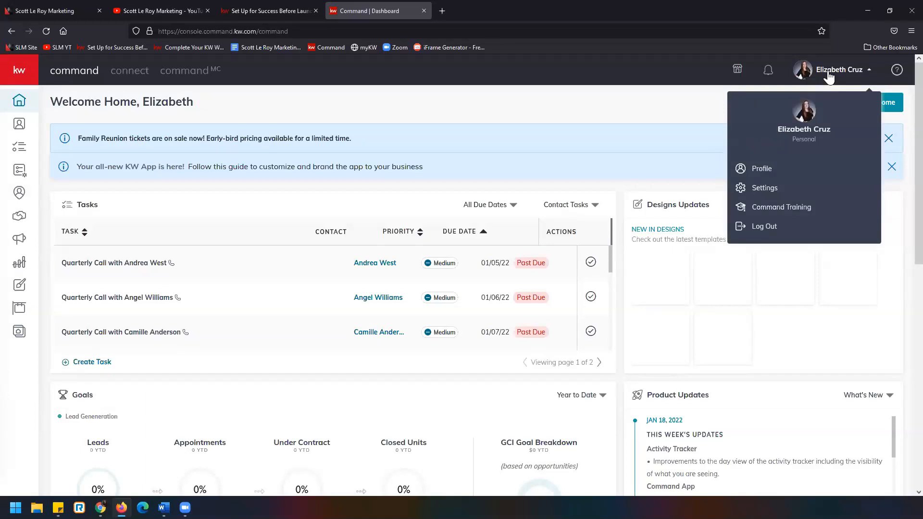
click(821, 190)
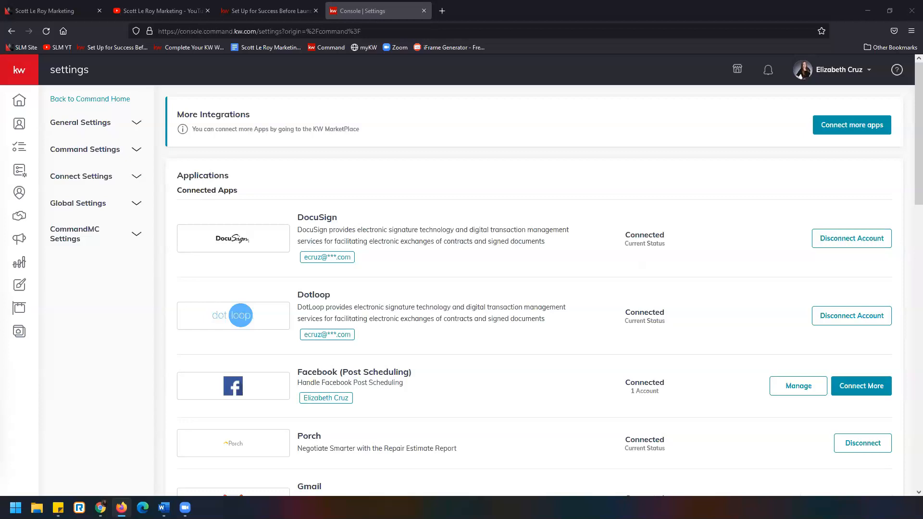
scroll(528, 242, down, 2)
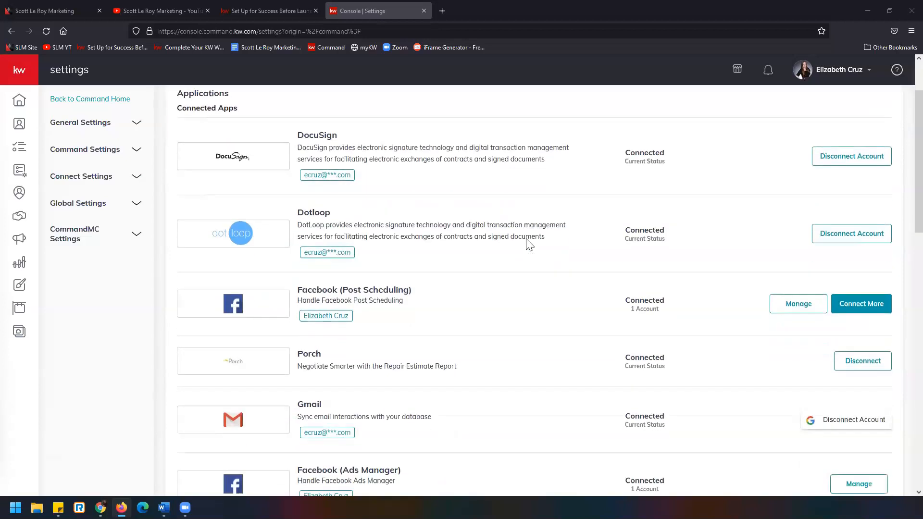
scroll(557, 251, up, 1)
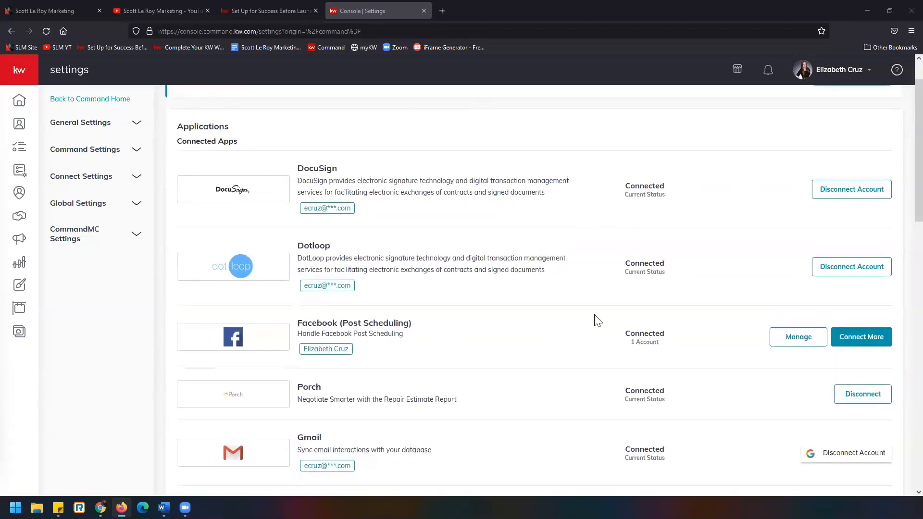
scroll(597, 319, up, 1)
scroll(597, 319, down, 1)
scroll(403, 187, down, 3)
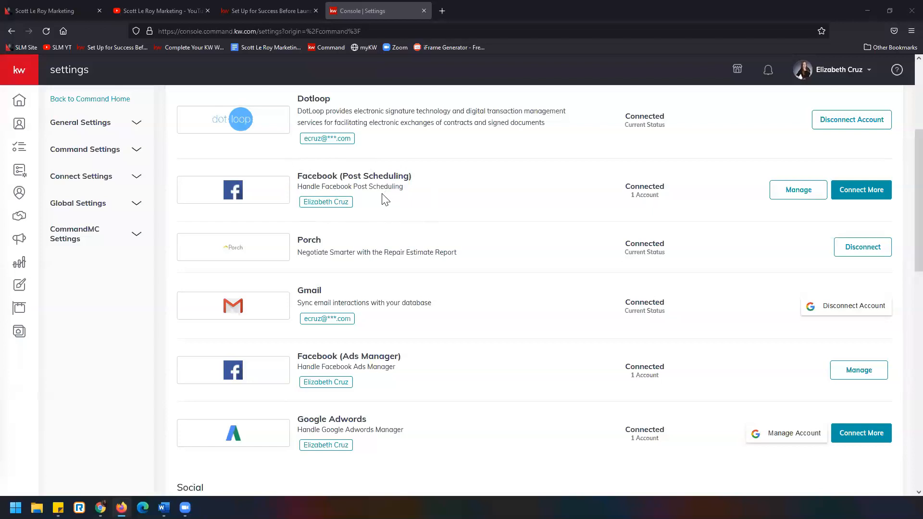
scroll(384, 199, down, 2)
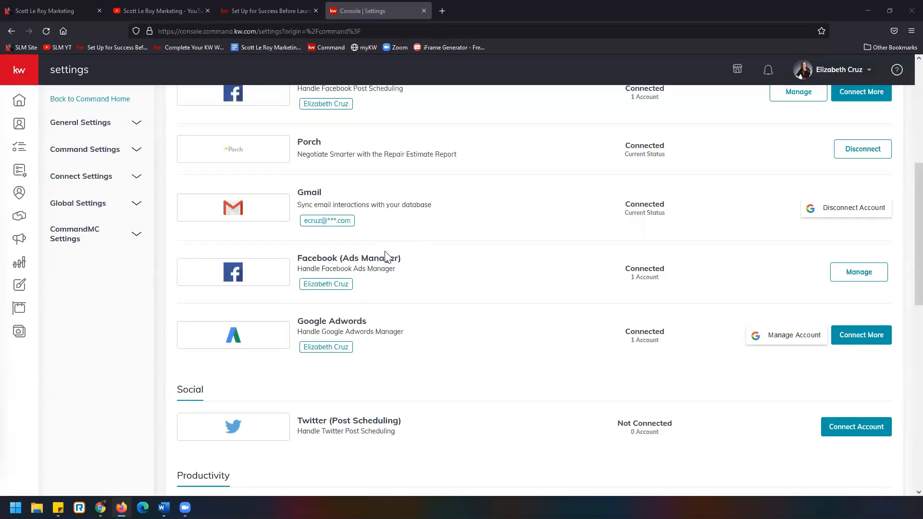
scroll(422, 303, up, 2)
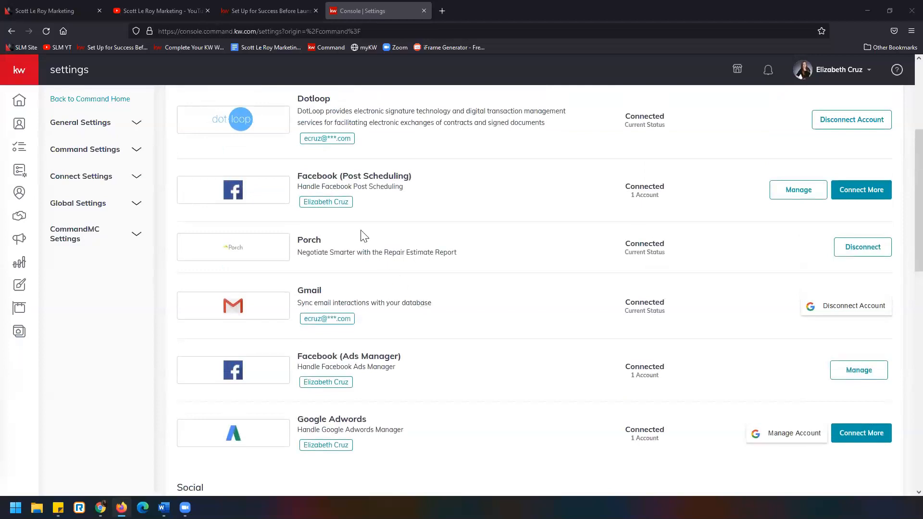
Switch to the article on preparing for a Facebook Ad Campaign and read requirements 1 to 3, through the Admin Role
click(264, 10)
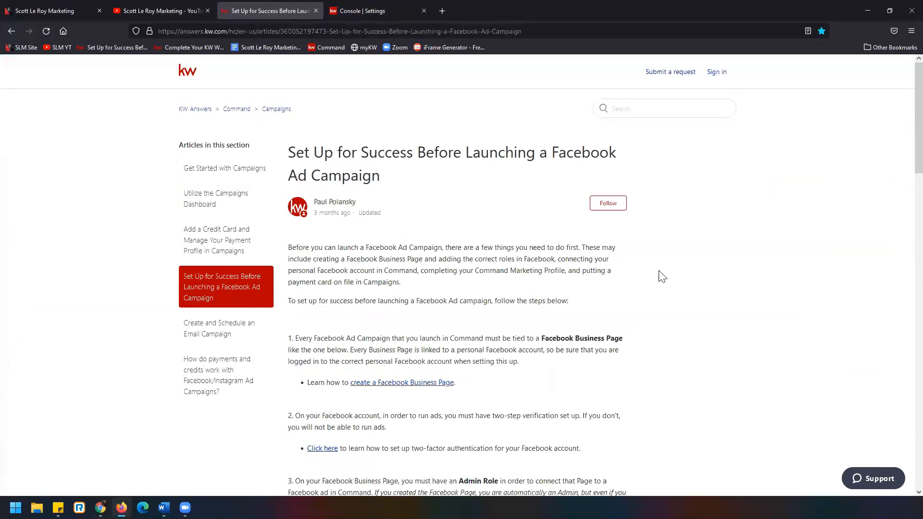
scroll(663, 276, down, 3)
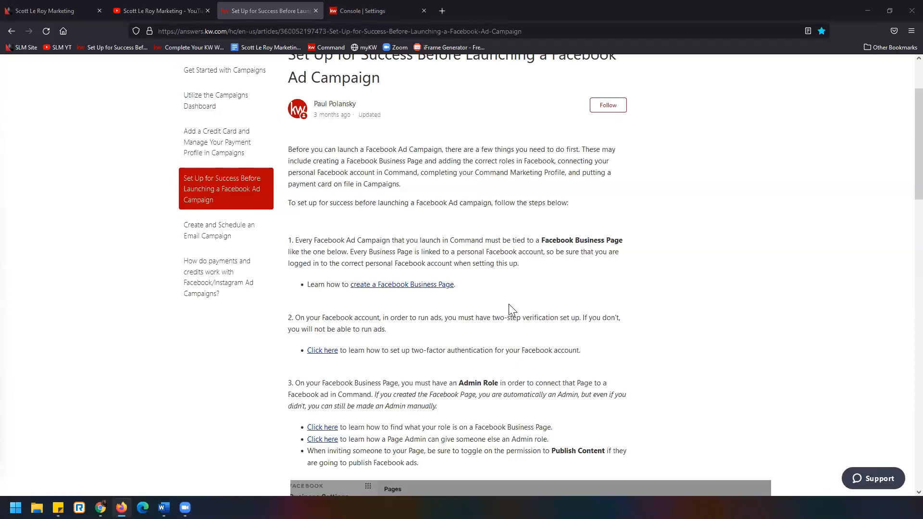
drag(295, 240, 637, 247)
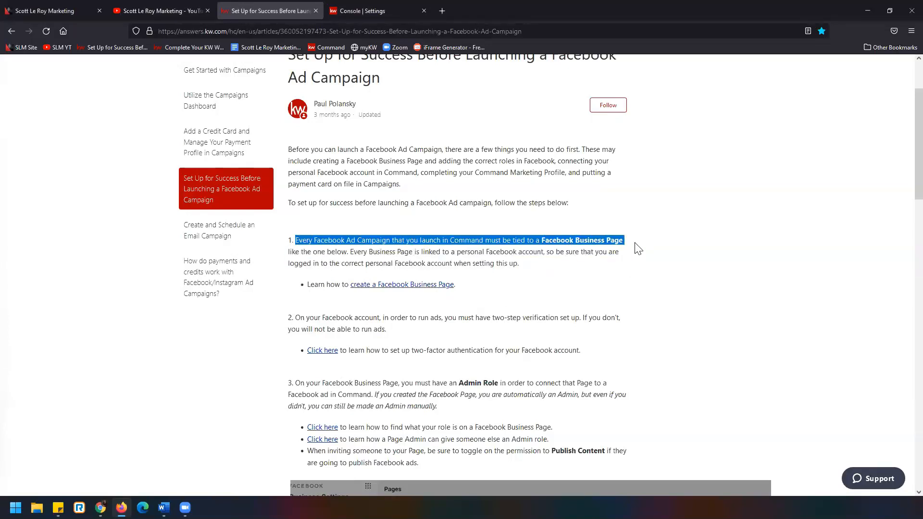
scroll(641, 250, down, 2)
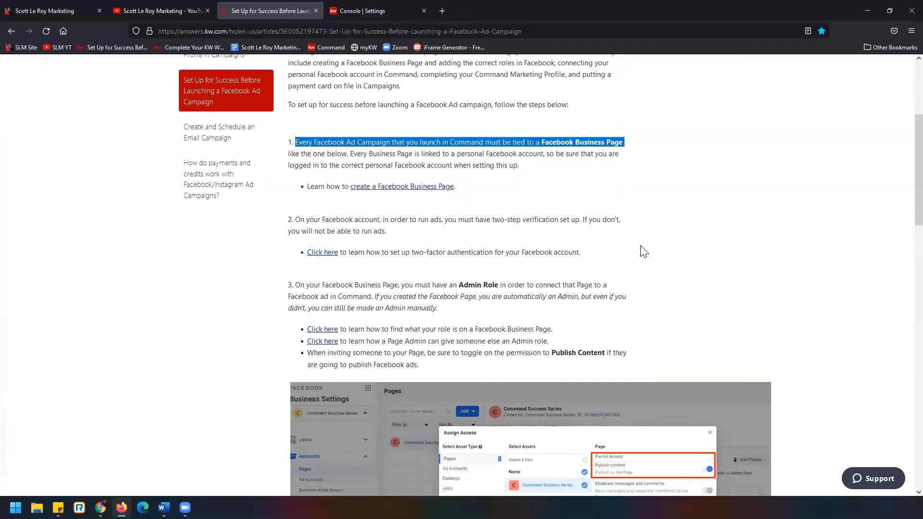
scroll(644, 251, down, 1)
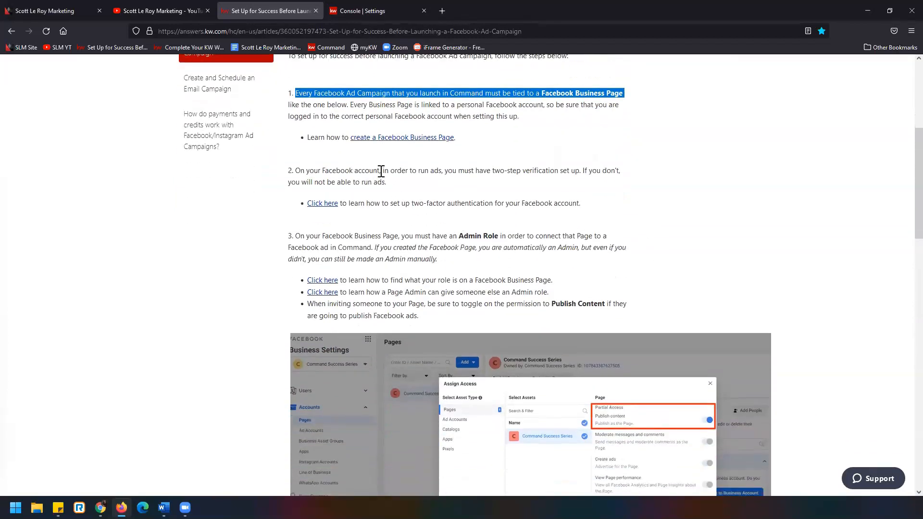
drag(381, 170, 623, 178)
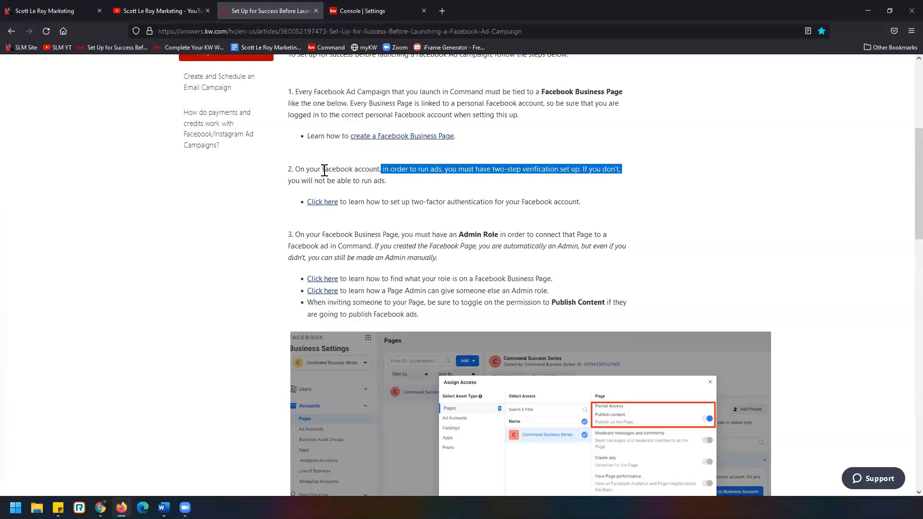
scroll(323, 173, down, 2)
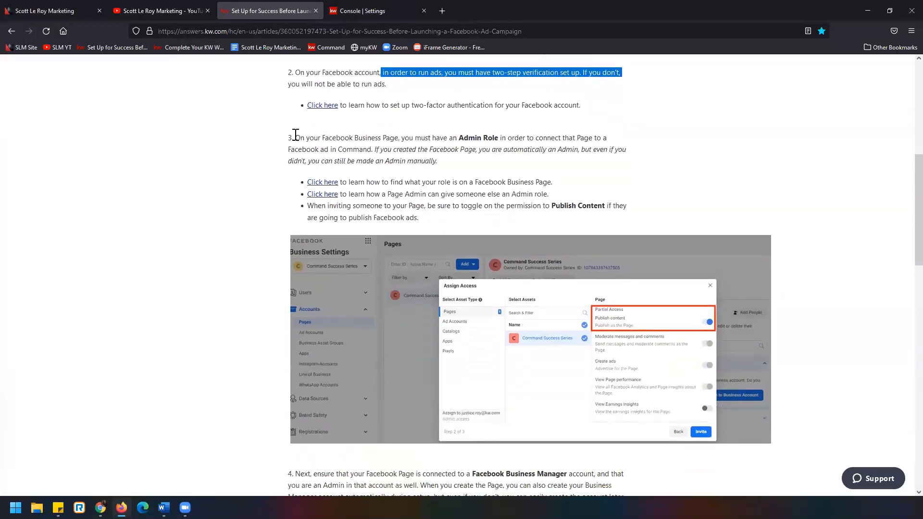
drag(296, 138, 524, 136)
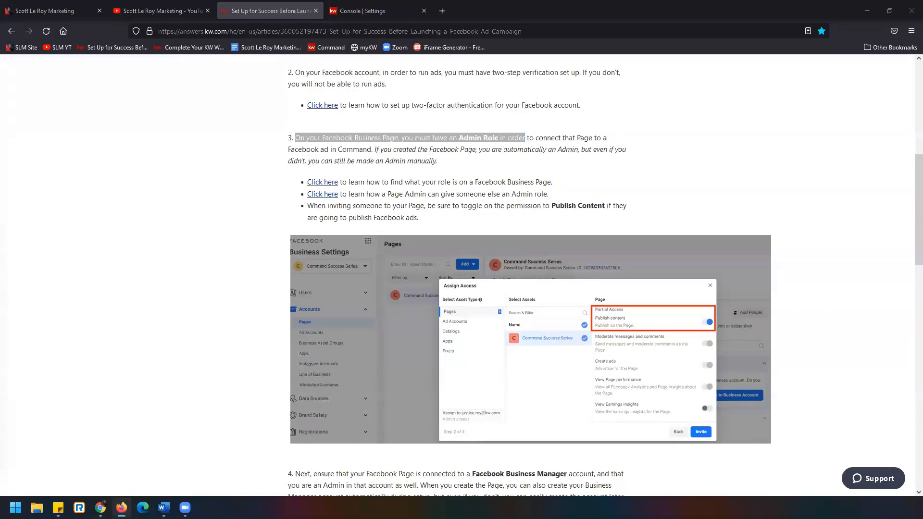
click(599, 143)
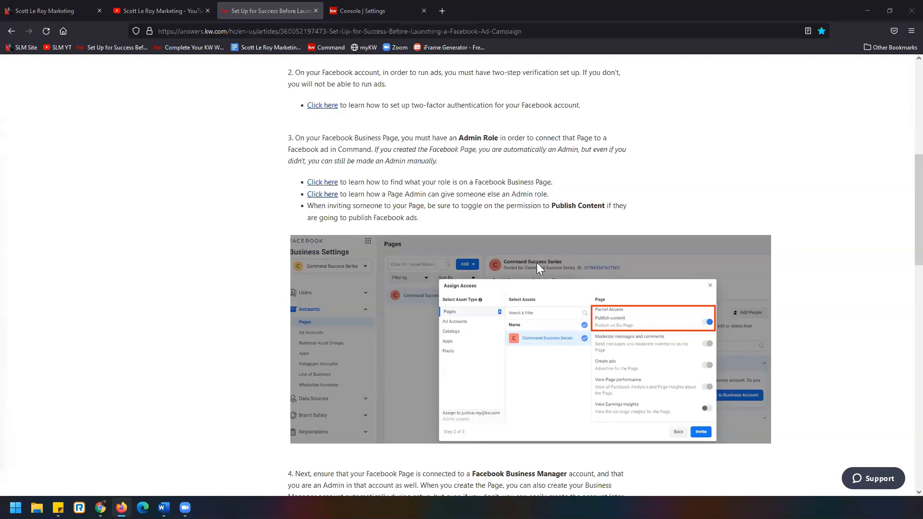
Read requirement 4 of the article, highlighting the Facebook Business Manager account and its Admin condition
scroll(382, 219, down, 7)
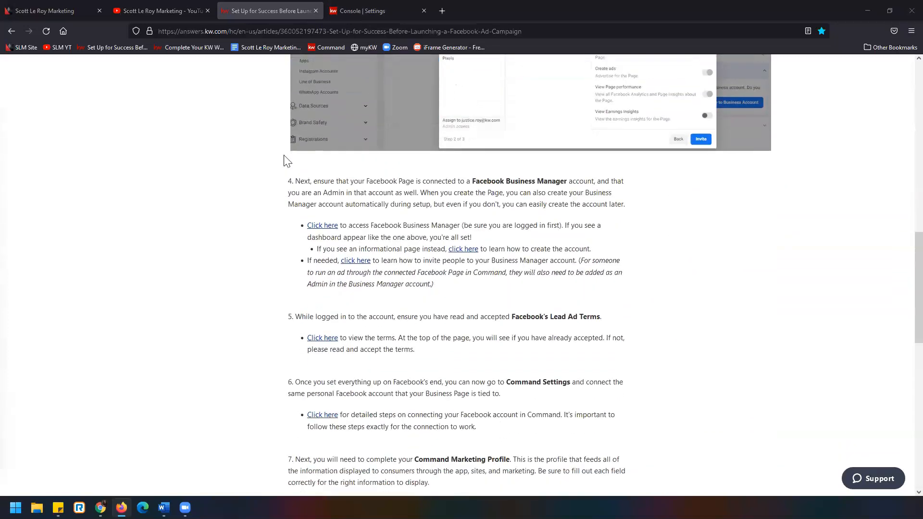
scroll(303, 168, up, 1)
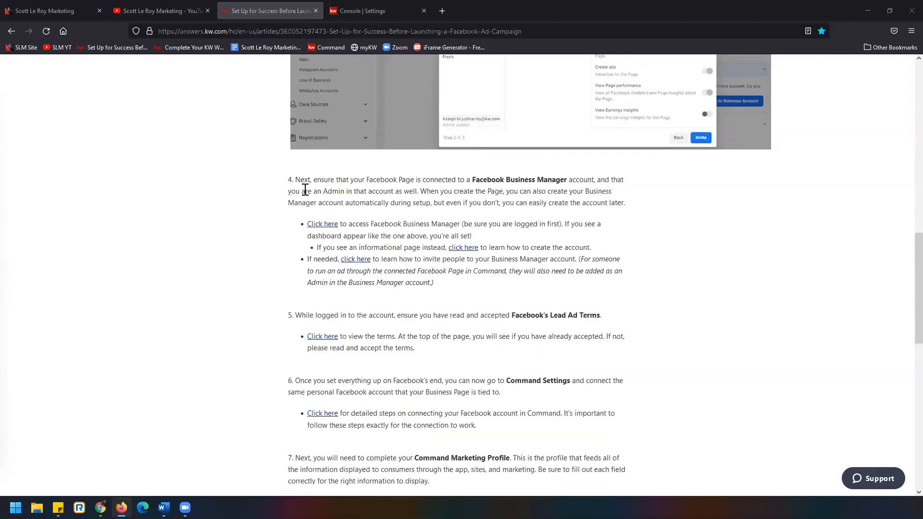
scroll(308, 189, up, 2)
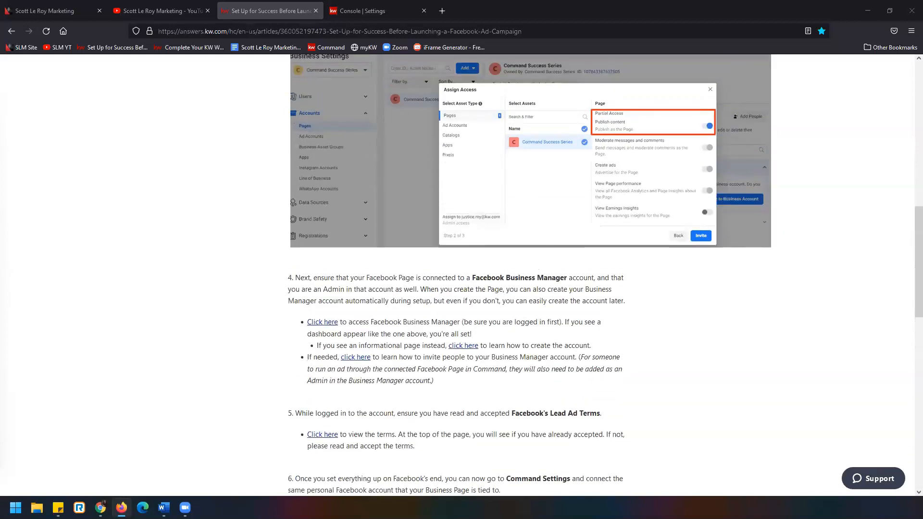
scroll(451, 276, up, 1)
drag(465, 327, 599, 328)
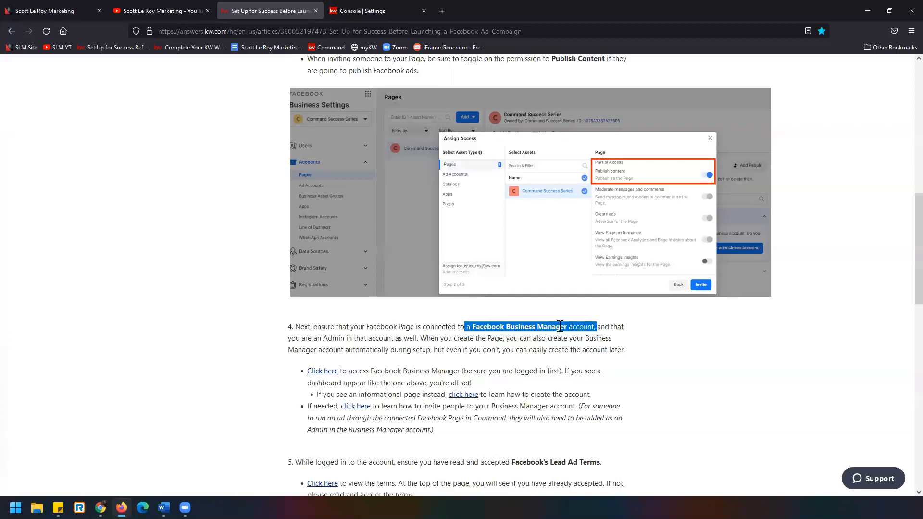
drag(328, 338, 418, 339)
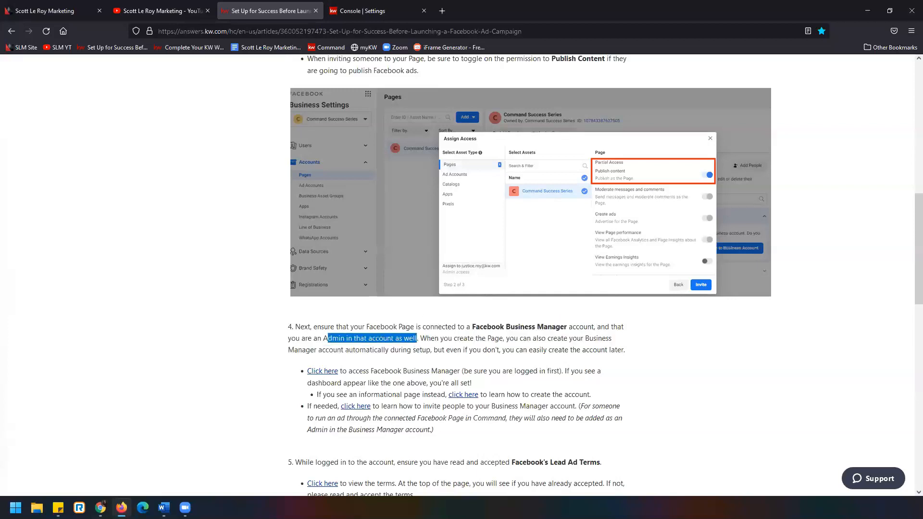
Read requirements 5 to 7, highlighting Facebook's Lead Ad Terms, Command Settings and the Command Marketing Profile
scroll(238, 236, down, 5)
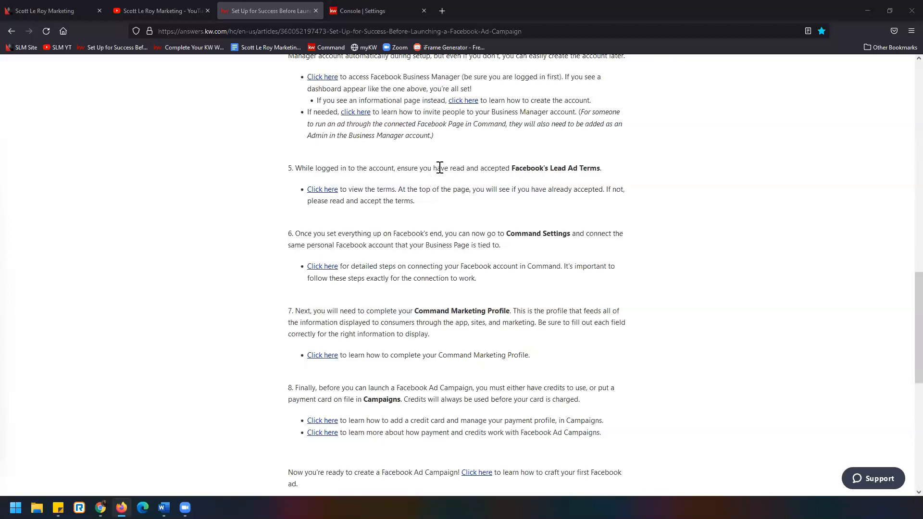
drag(414, 168, 614, 177)
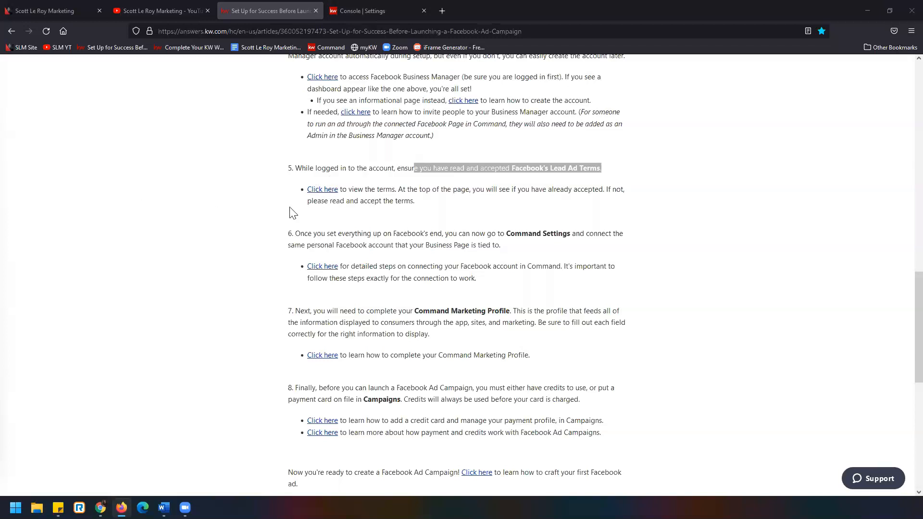
scroll(246, 209, down, 1)
scroll(246, 209, down, 2)
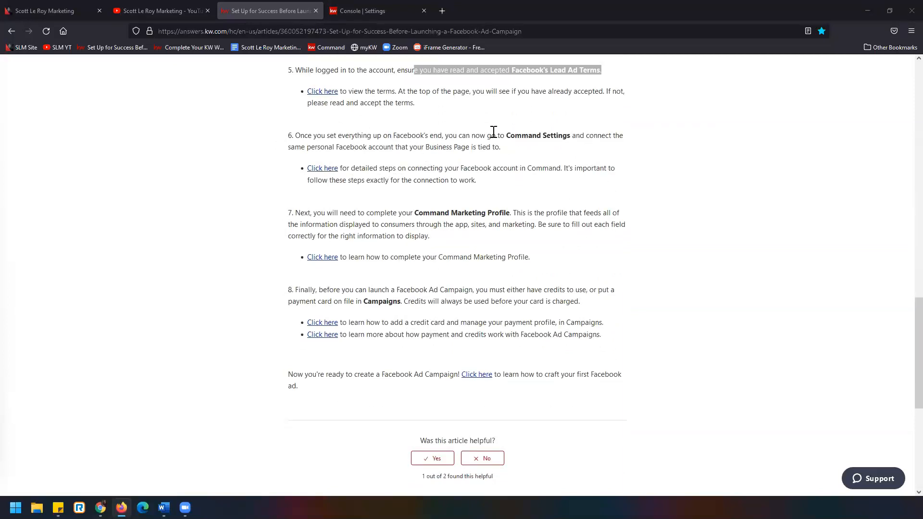
drag(491, 136, 602, 137)
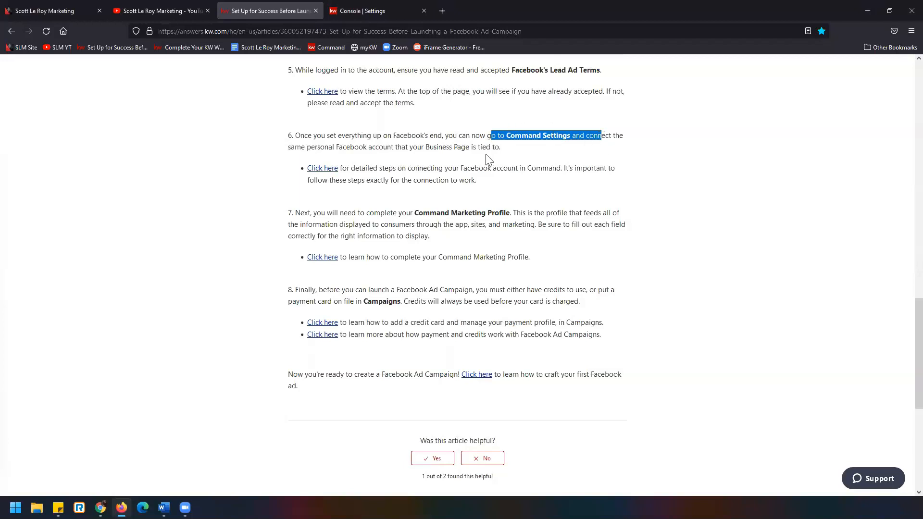
drag(391, 213, 543, 227)
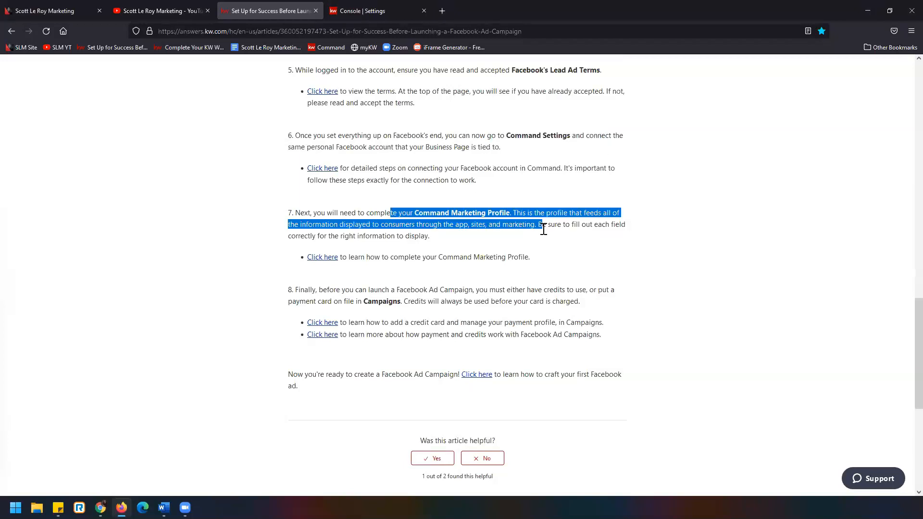
Return to the Command settings and open the Marketing Profile under Connect Settings
click(351, 14)
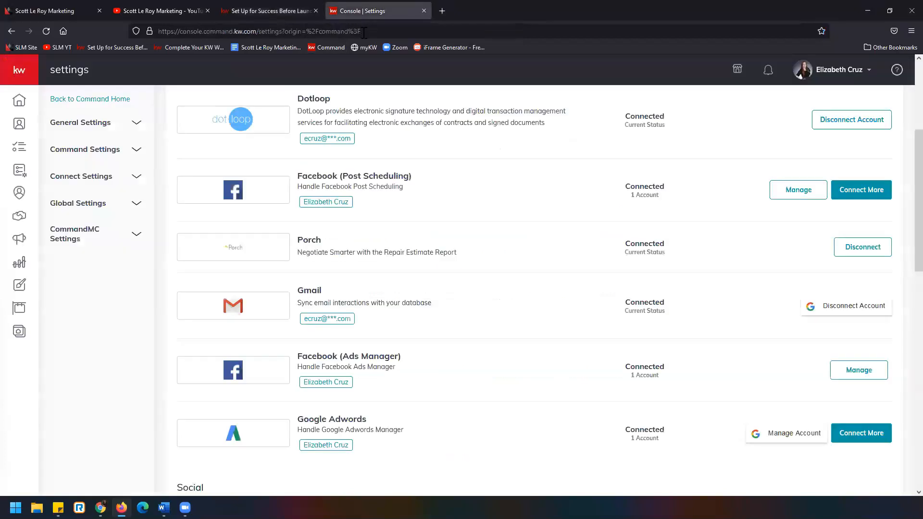
scroll(425, 280, up, 5)
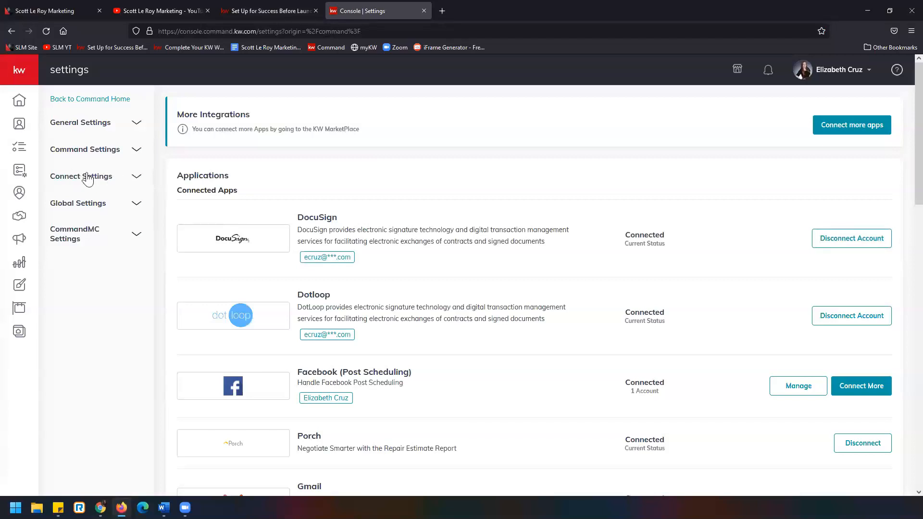
click(87, 177)
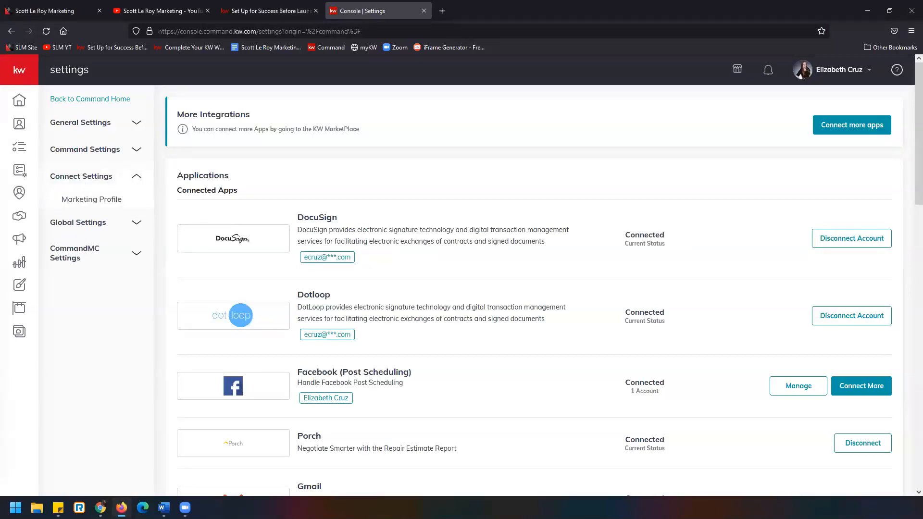
click(132, 201)
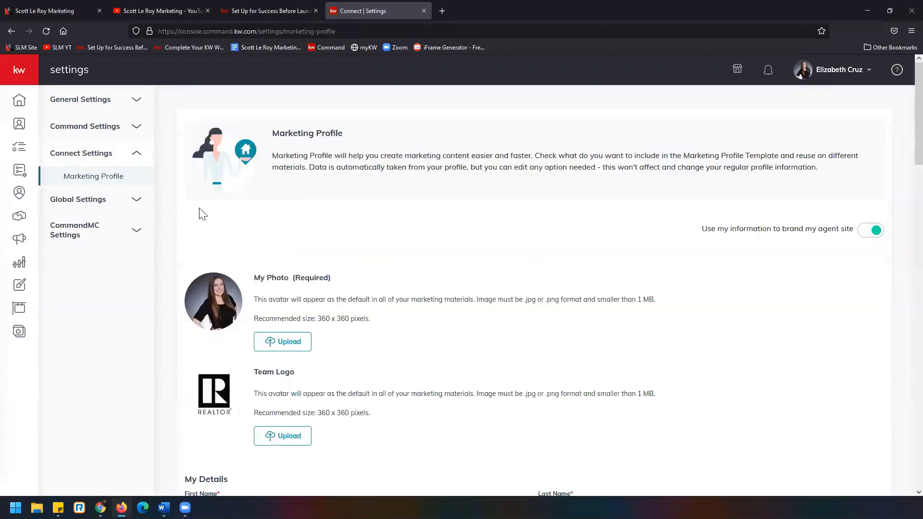
Review the Marketing Profile from photo, logo and personal details through brokerage, compliance, social links and Google Analytics ID
scroll(370, 255, down, 2)
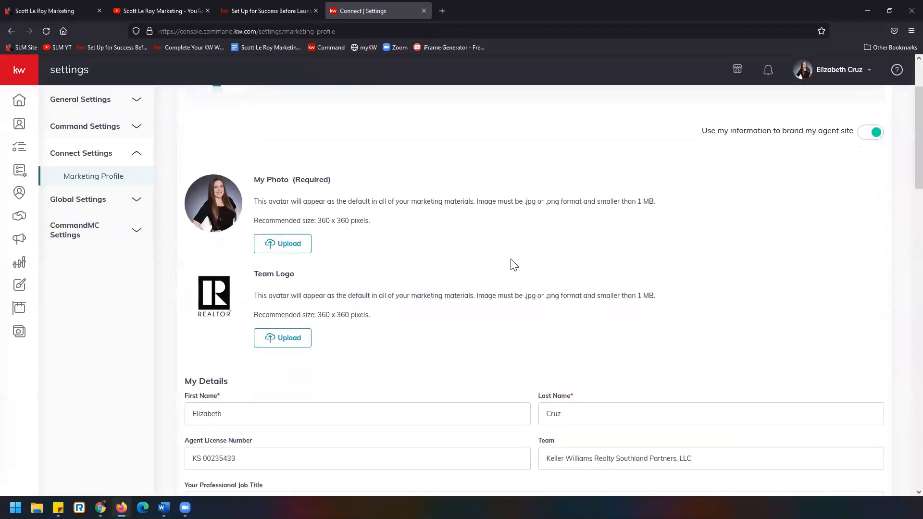
scroll(382, 262, down, 2)
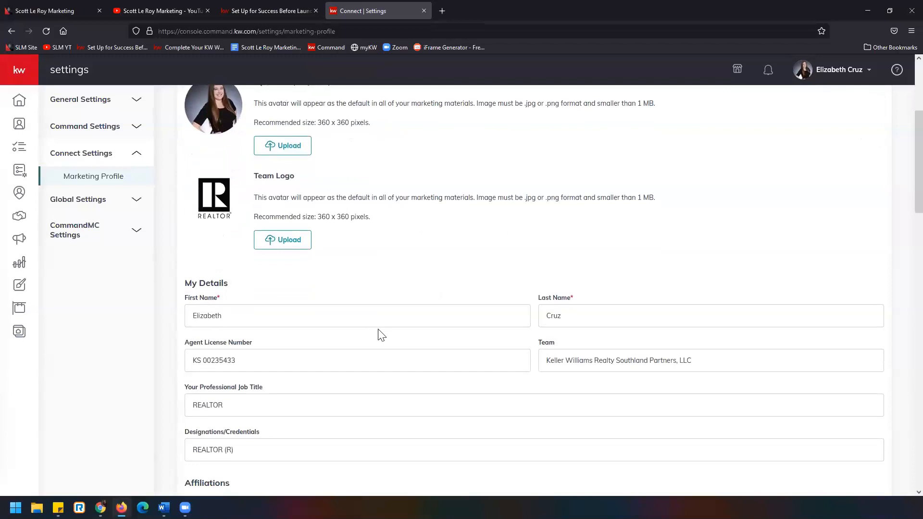
scroll(381, 335, down, 1)
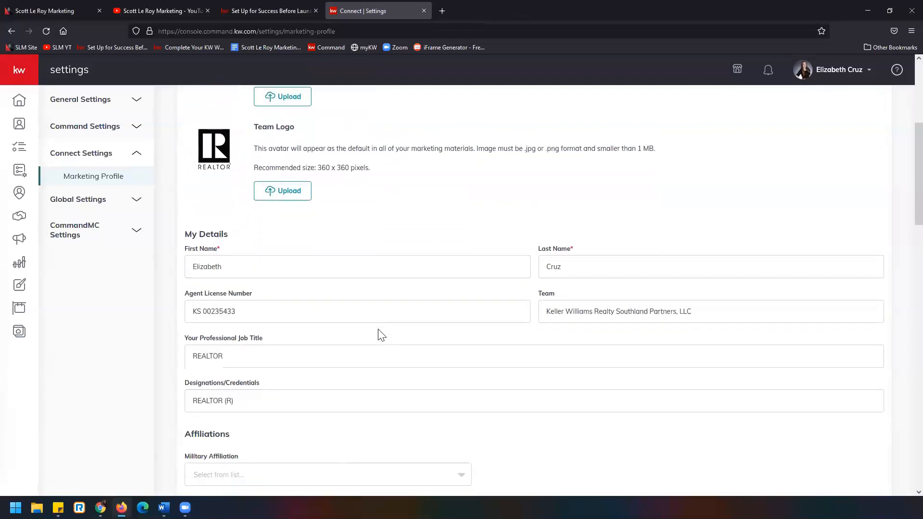
scroll(385, 340, up, 2)
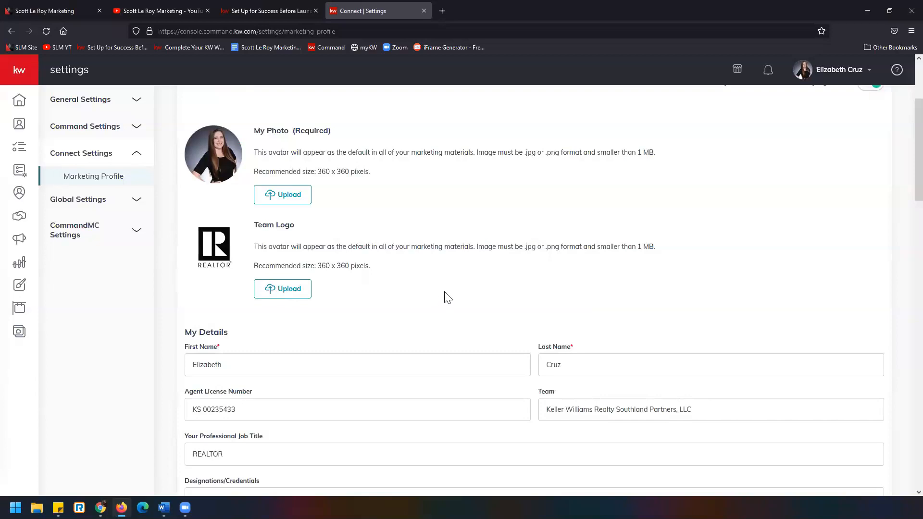
scroll(440, 286, down, 3)
scroll(438, 284, down, 5)
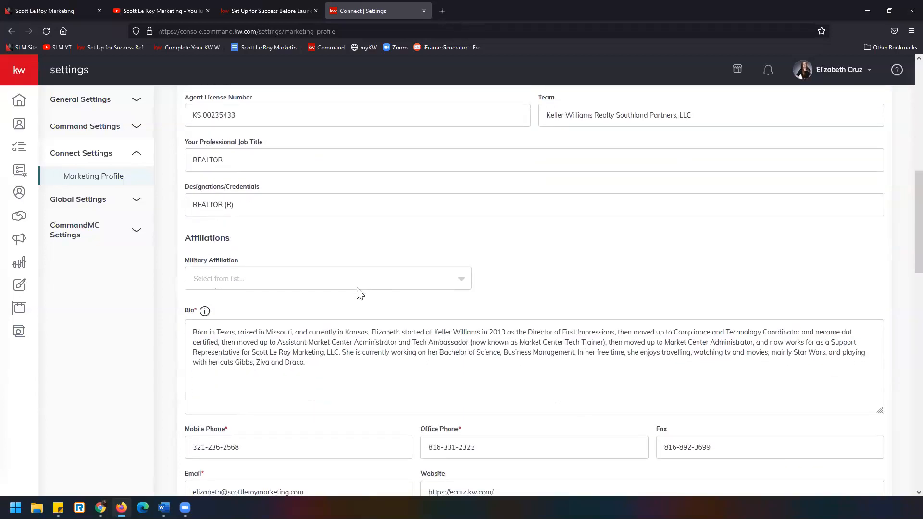
scroll(334, 290, down, 2)
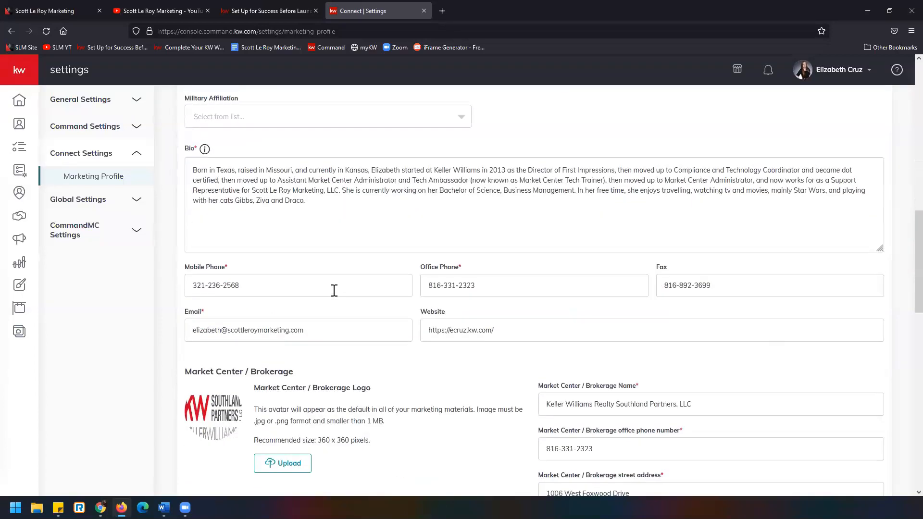
scroll(423, 333, down, 3)
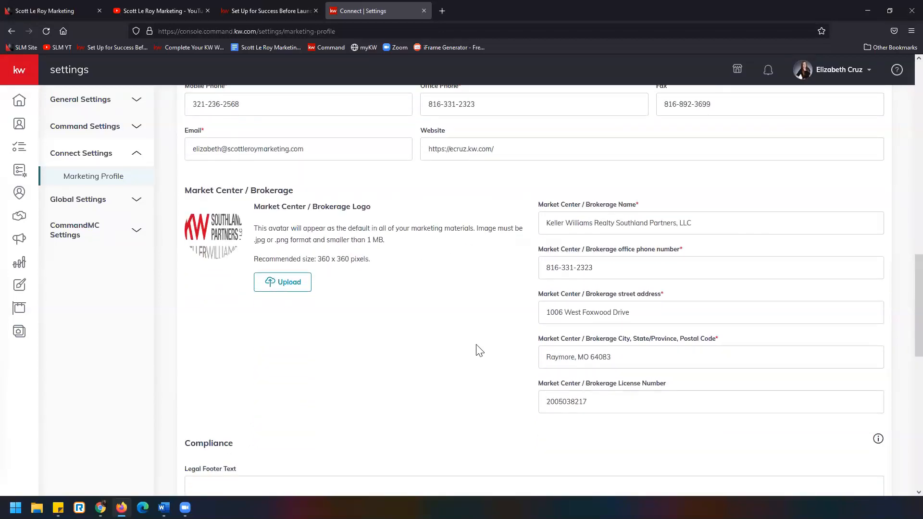
scroll(331, 348, down, 6)
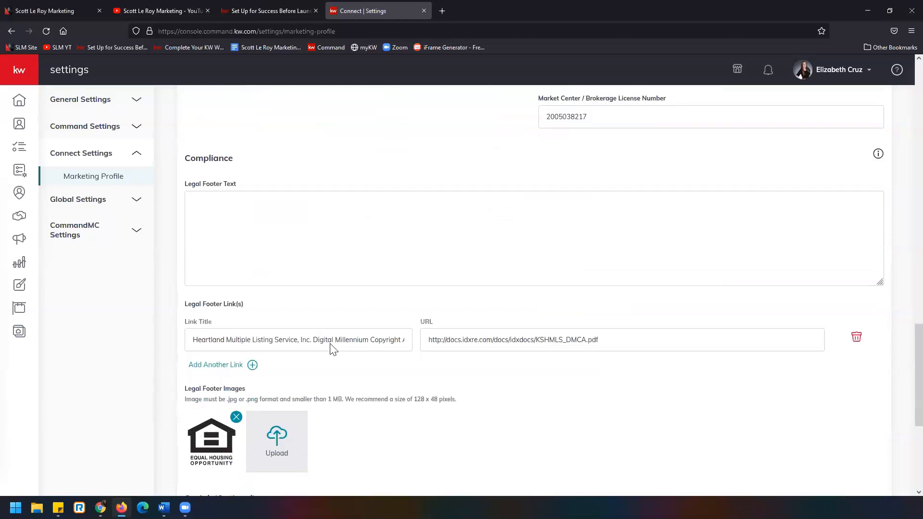
scroll(332, 348, down, 2)
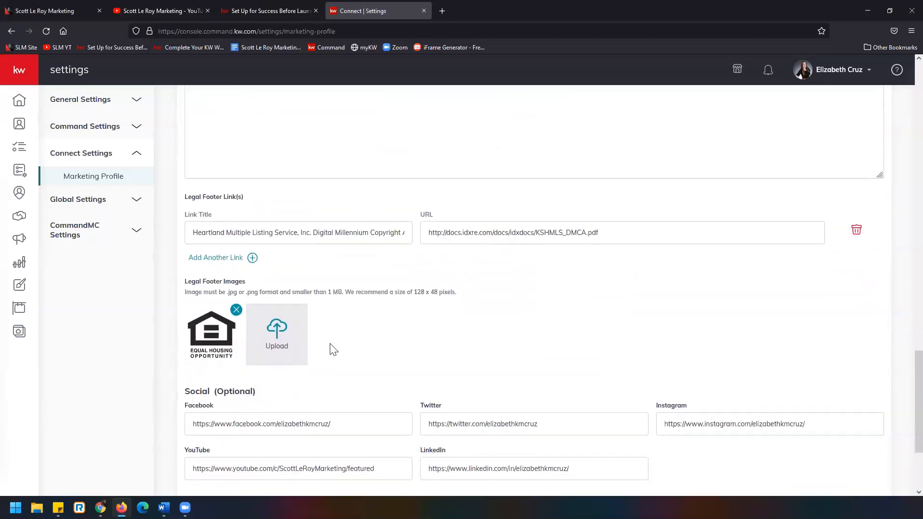
scroll(331, 348, down, 3)
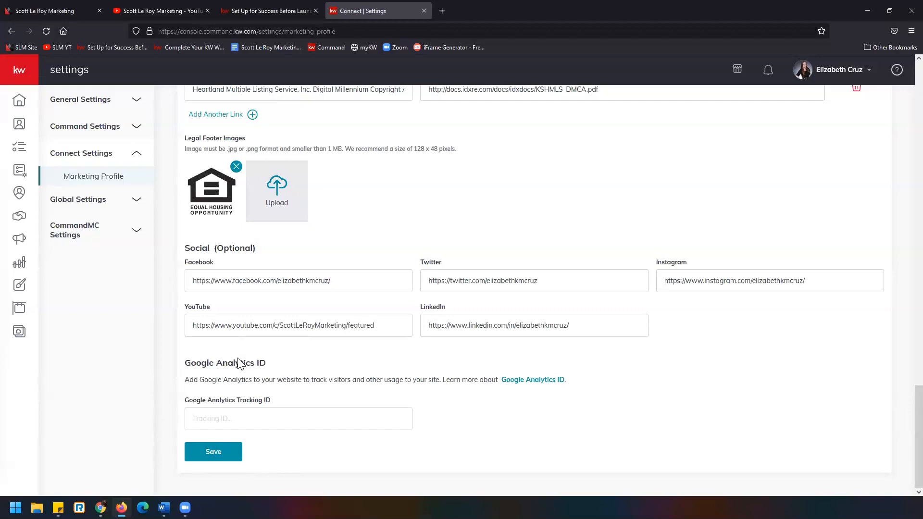
Read requirement 8 of the Facebook Ad Campaign article, highlighting the credits or payment card condition, and select the article's web address
click(298, 13)
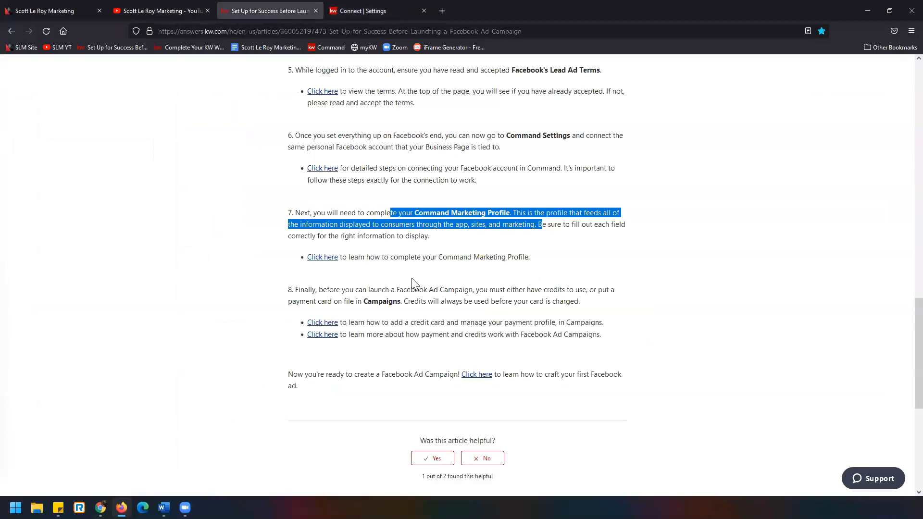
drag(350, 290, 462, 302)
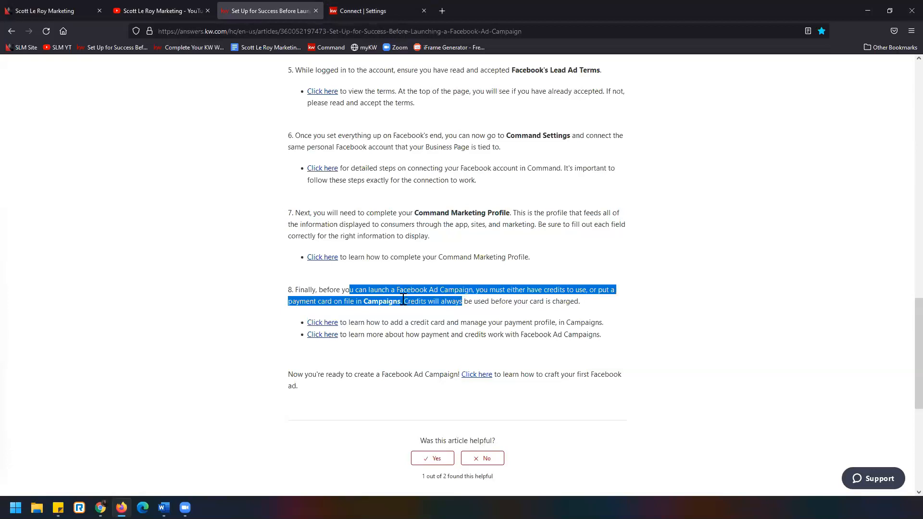
click(332, 32)
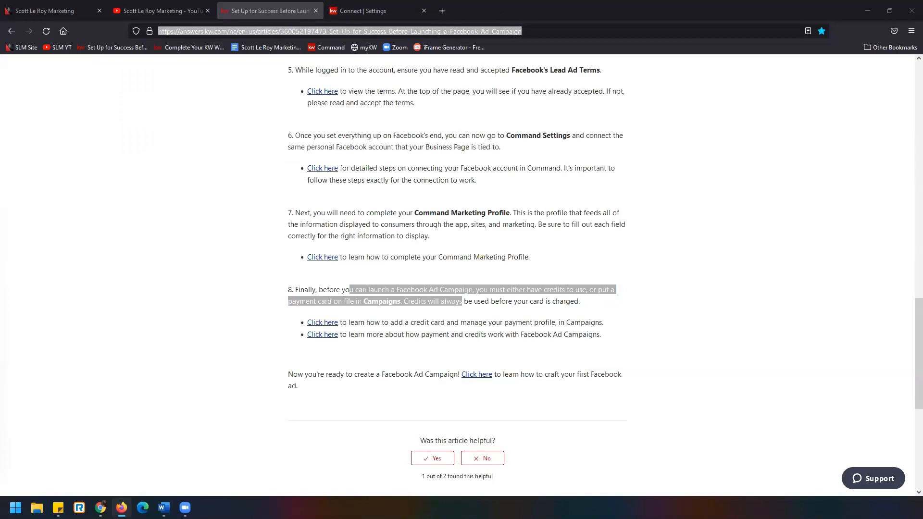
Return to Command, open Campaigns and look through the dashboard's Quick Posts and Tips and Training sections
click(362, 6)
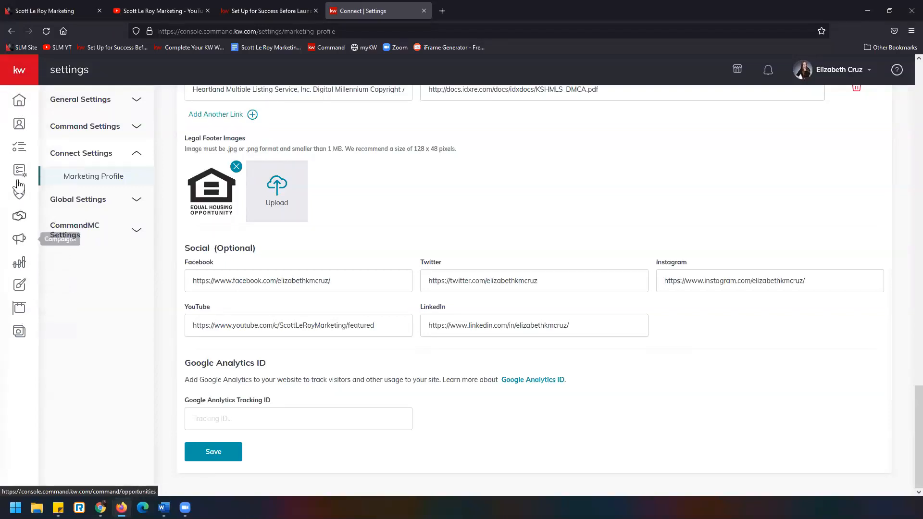
click(29, 77)
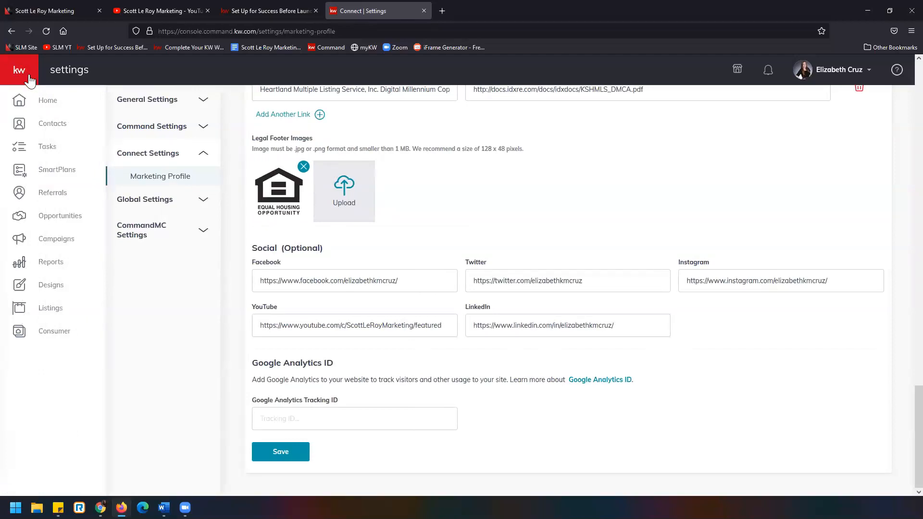
click(80, 245)
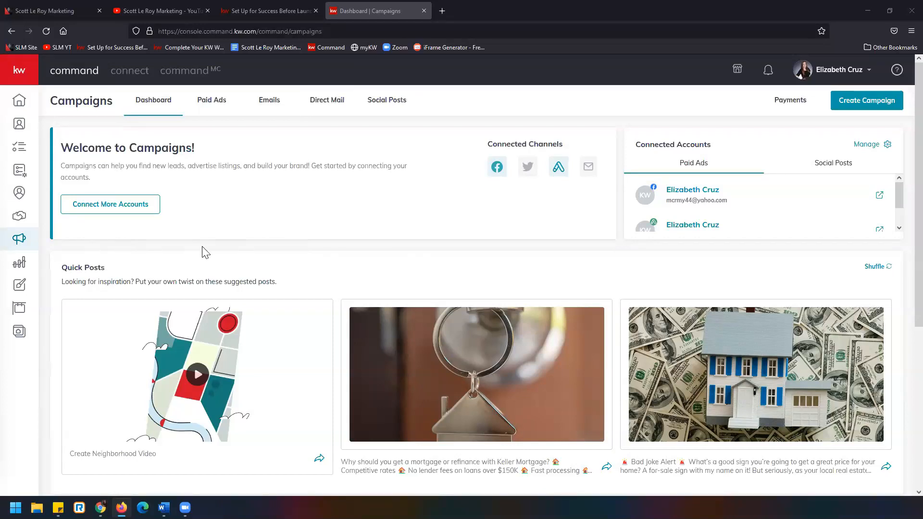
scroll(238, 248, down, 3)
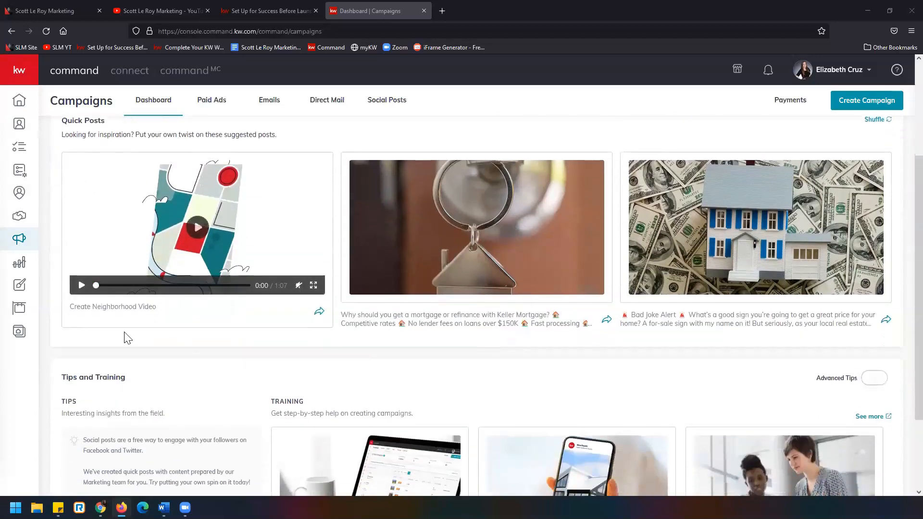
scroll(193, 349, down, 2)
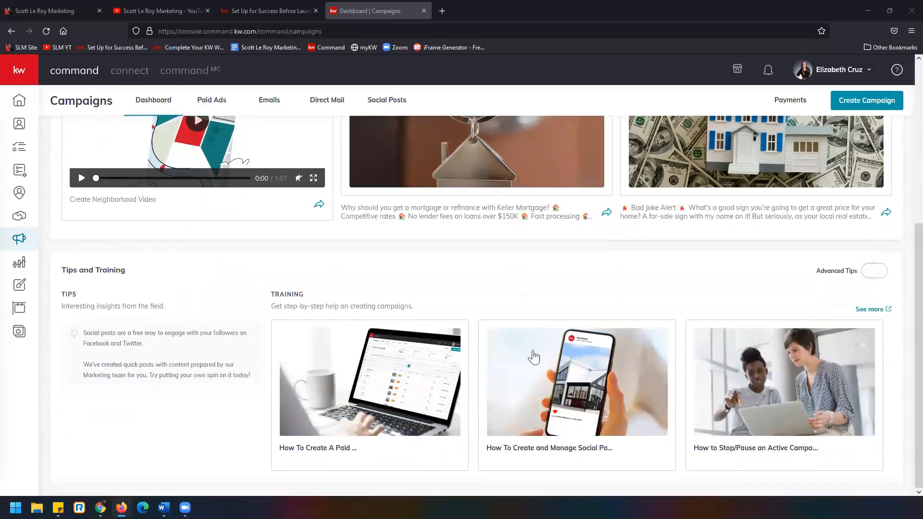
scroll(495, 364, up, 5)
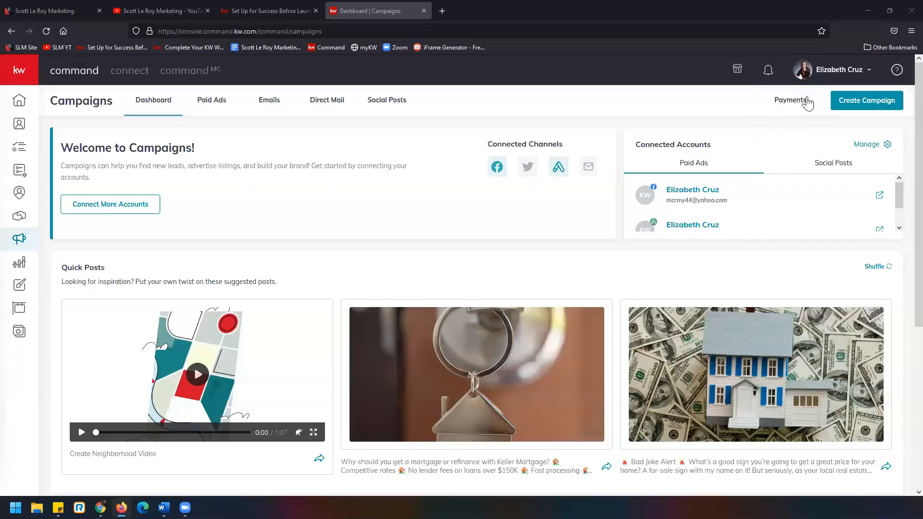
View the Campaigns payment profile and its Add Card form, and close the form without adding a card
click(779, 106)
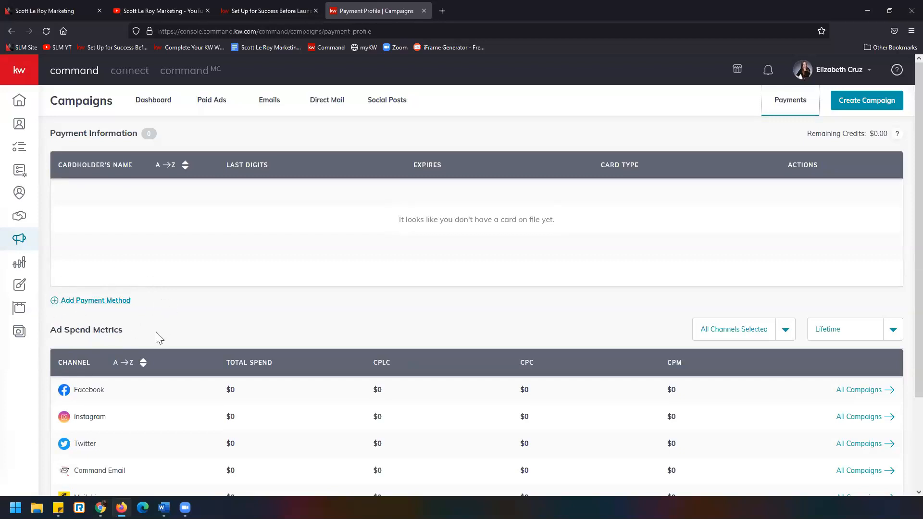
click(99, 301)
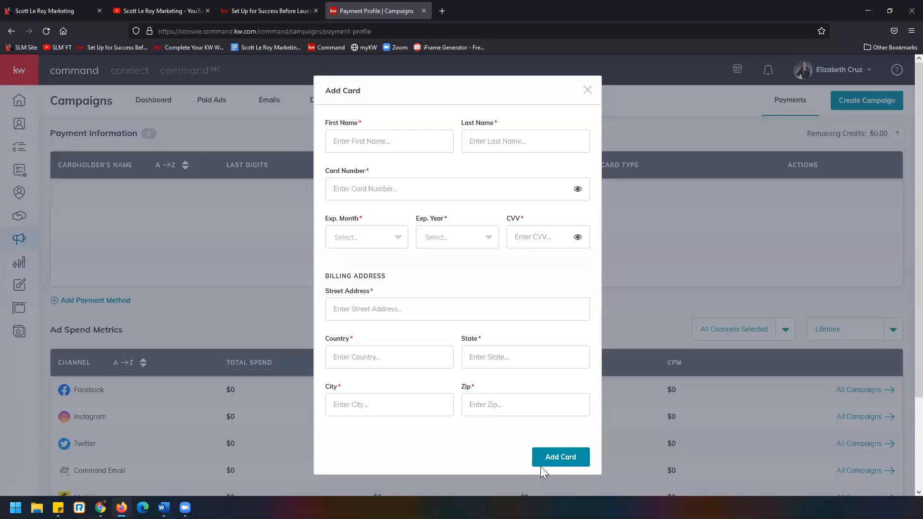
click(588, 90)
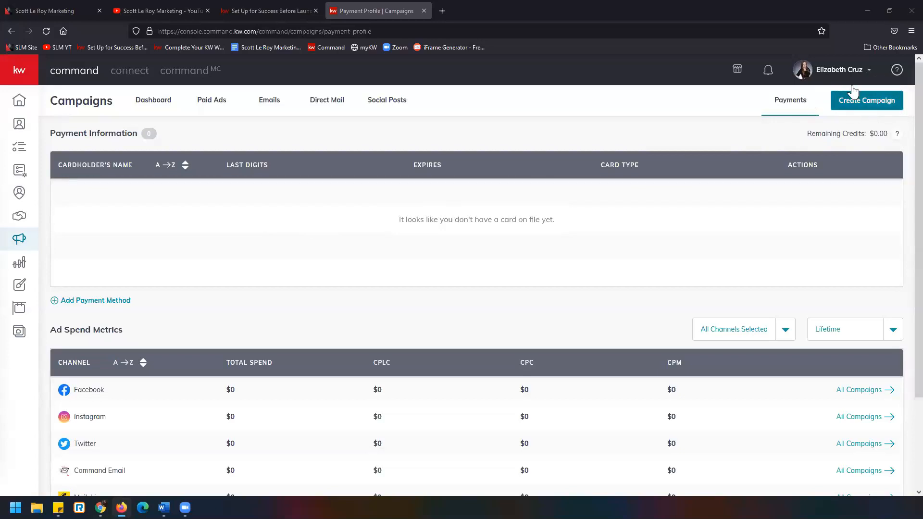
Start a new campaign of the paid Social Ad type
click(867, 100)
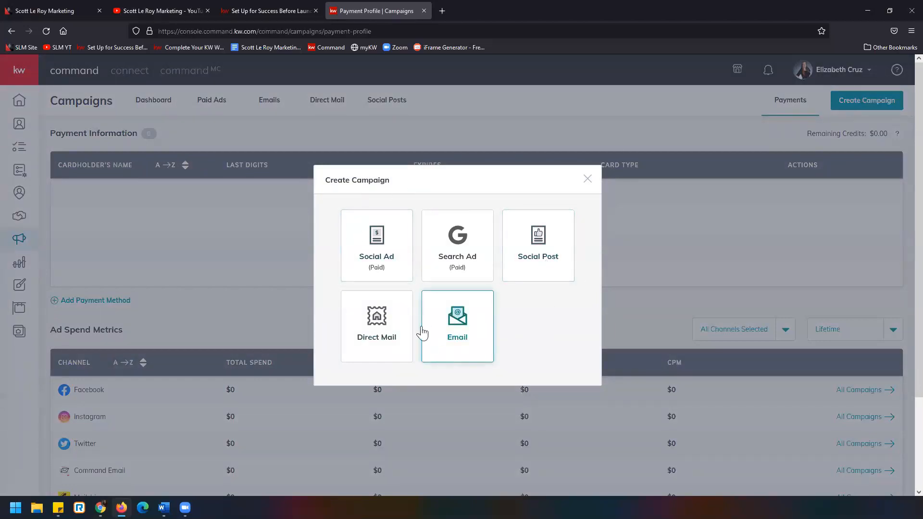
click(384, 223)
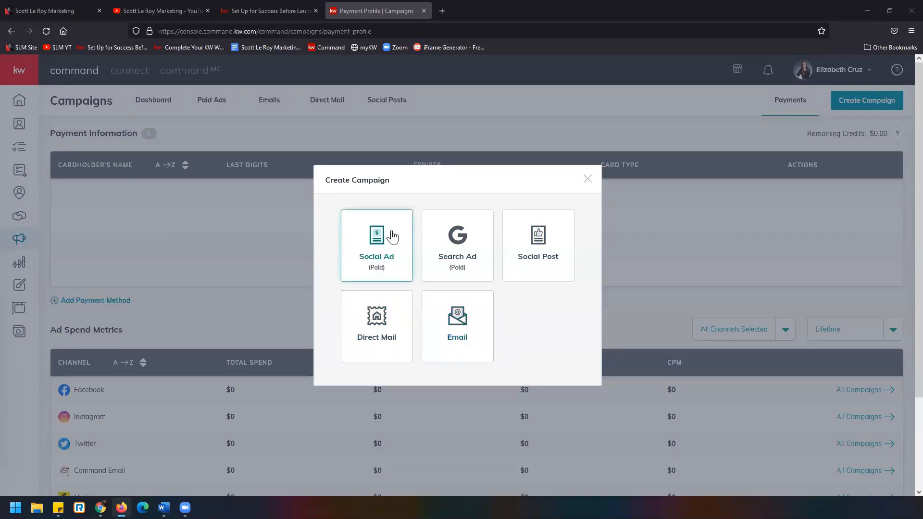
click(384, 243)
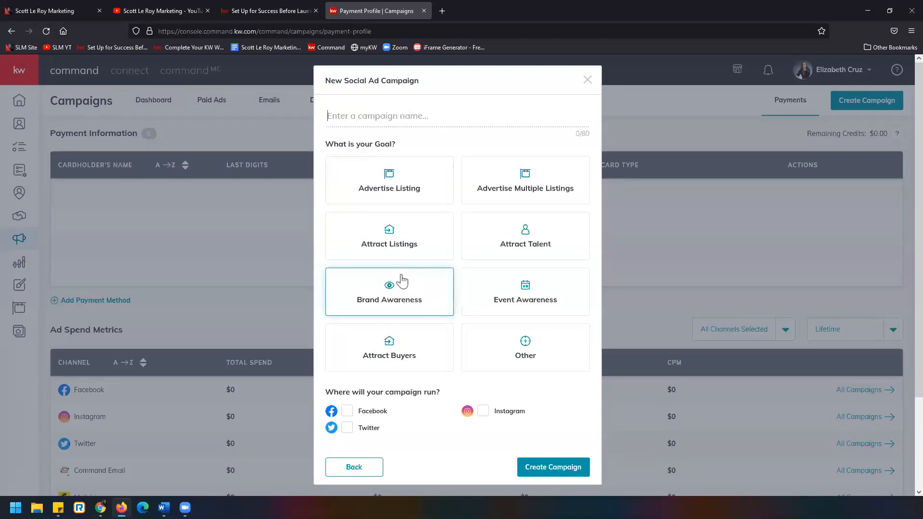
Create the social ad campaign "BA 012422" with the Brand Awareness goal on Facebook, and dismiss the image preview and crop dialog
click(358, 119)
text(BA)
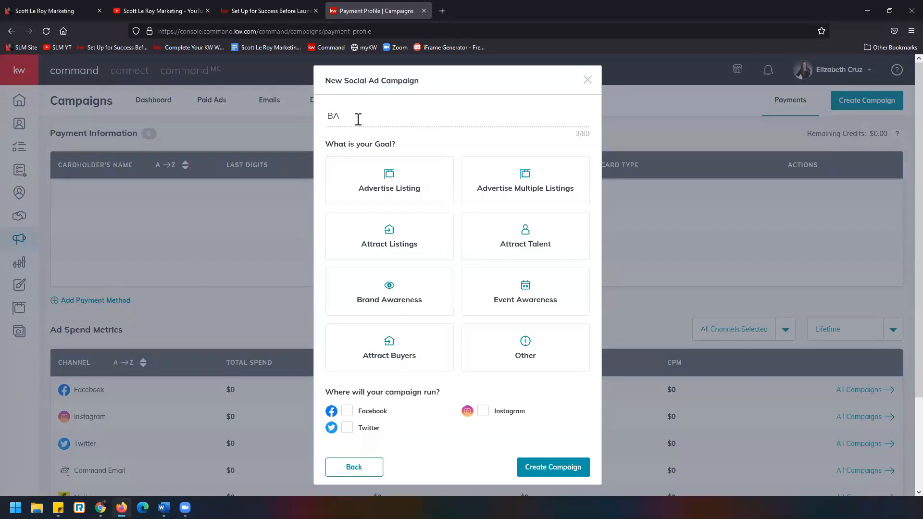
text( 012422)
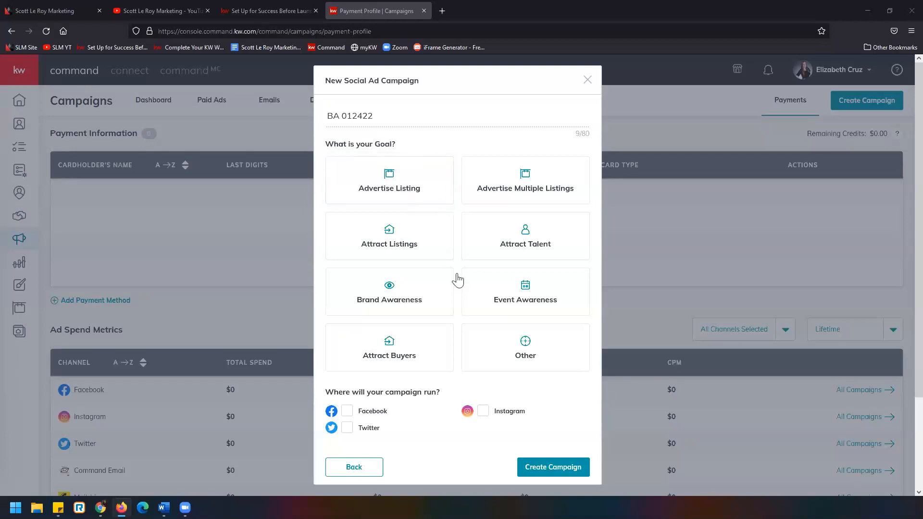
click(423, 289)
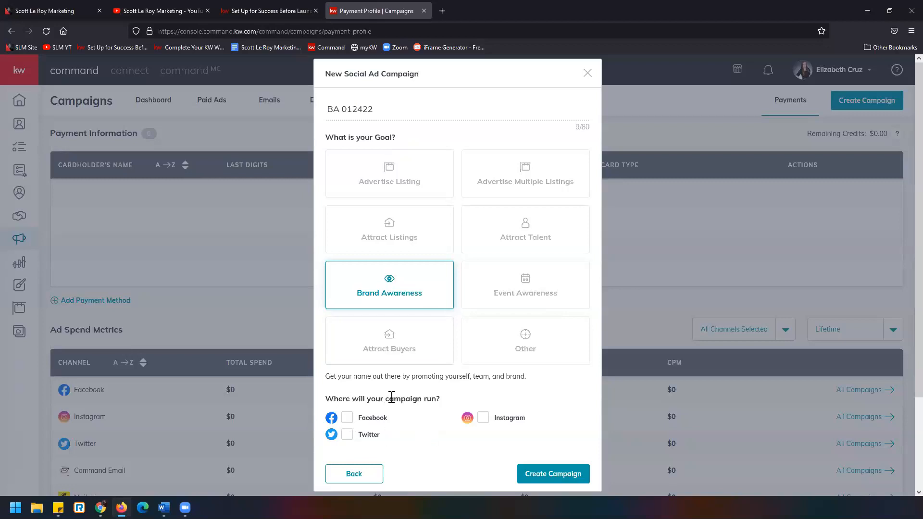
click(347, 419)
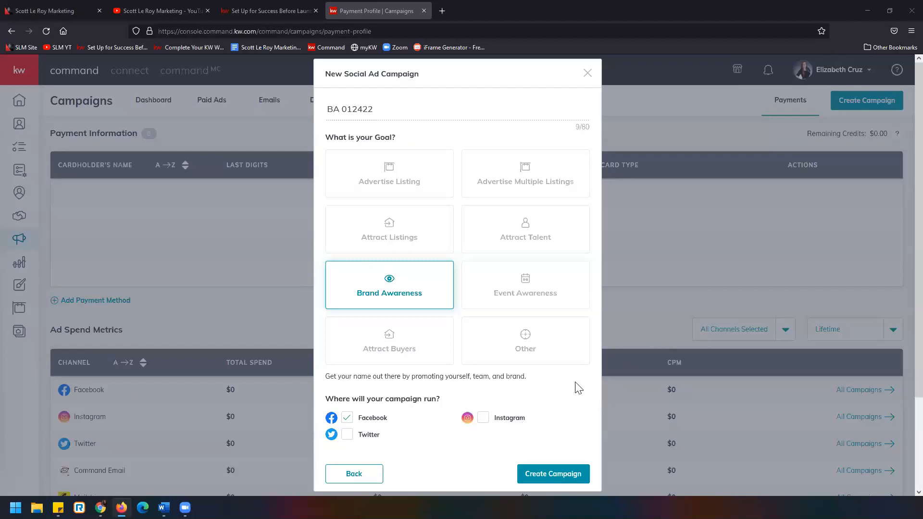
click(576, 478)
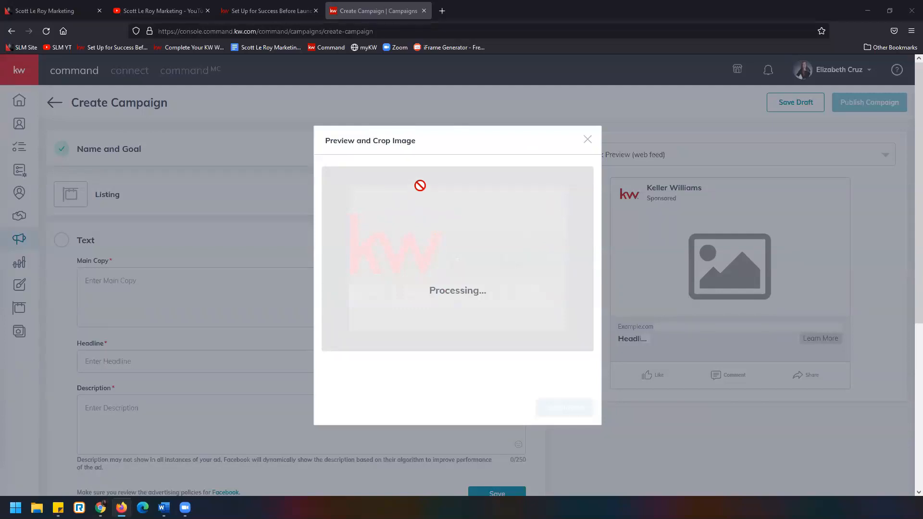
click(587, 140)
click(588, 144)
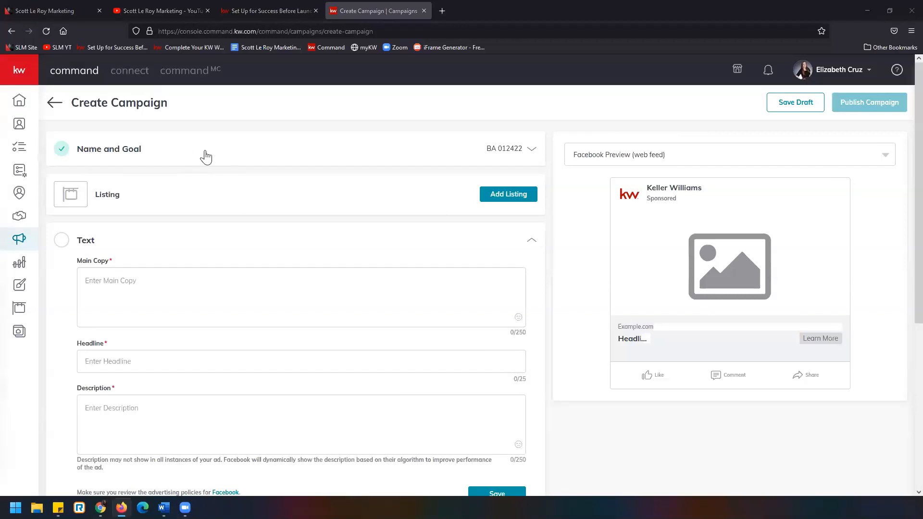
Review and save the campaign's Name and Goal section, and open the ad's Text settings
click(113, 153)
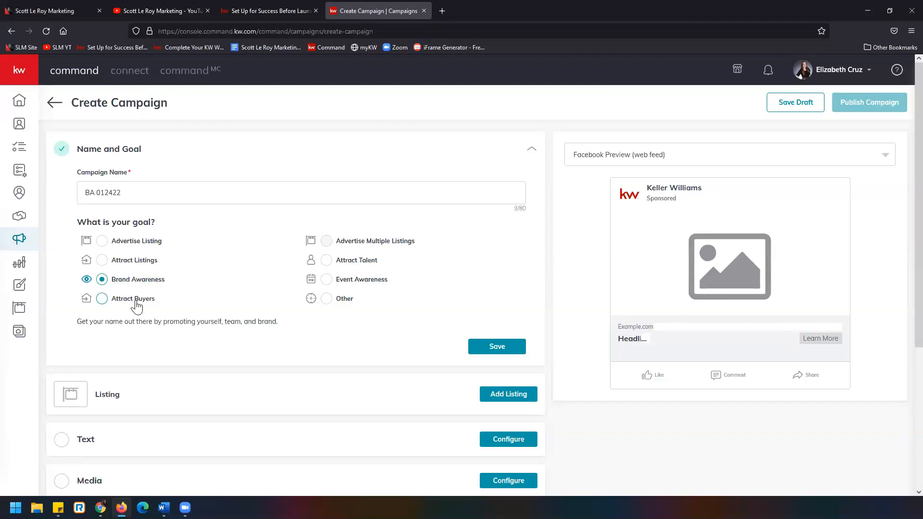
click(497, 346)
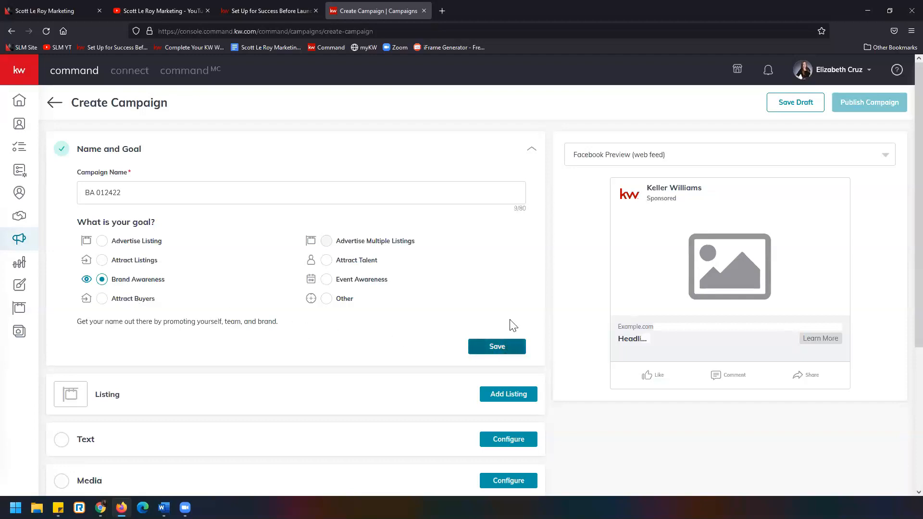
click(531, 153)
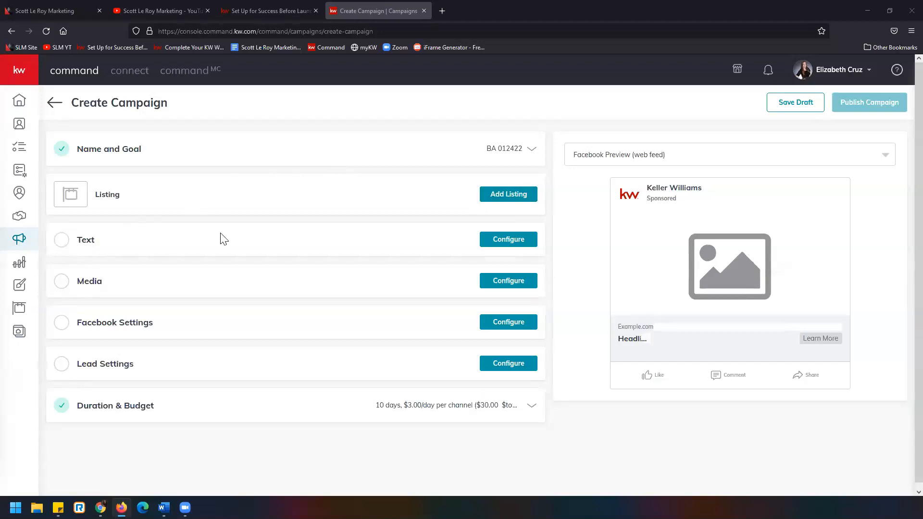
click(504, 245)
scroll(347, 250, down, 3)
scroll(347, 248, up, 1)
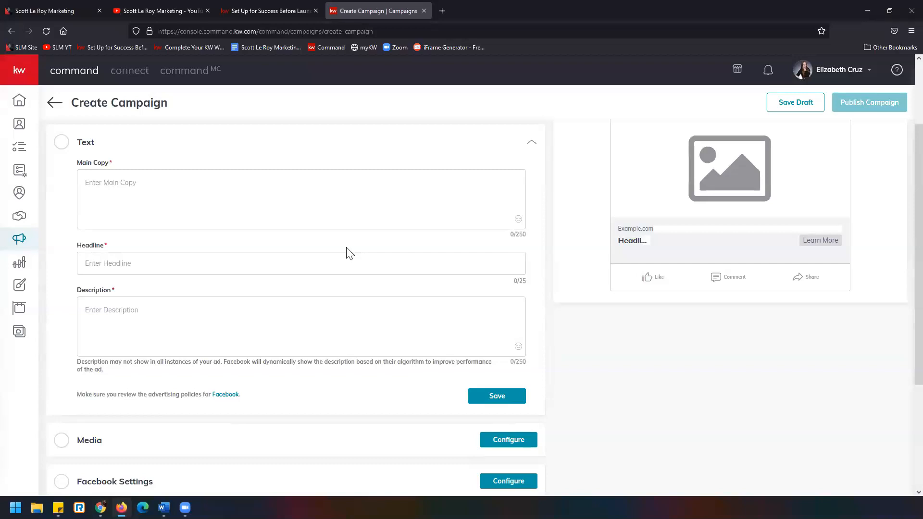
Enter "teststst" followed by a smiley emoji as trial main copy for the ad
click(106, 178)
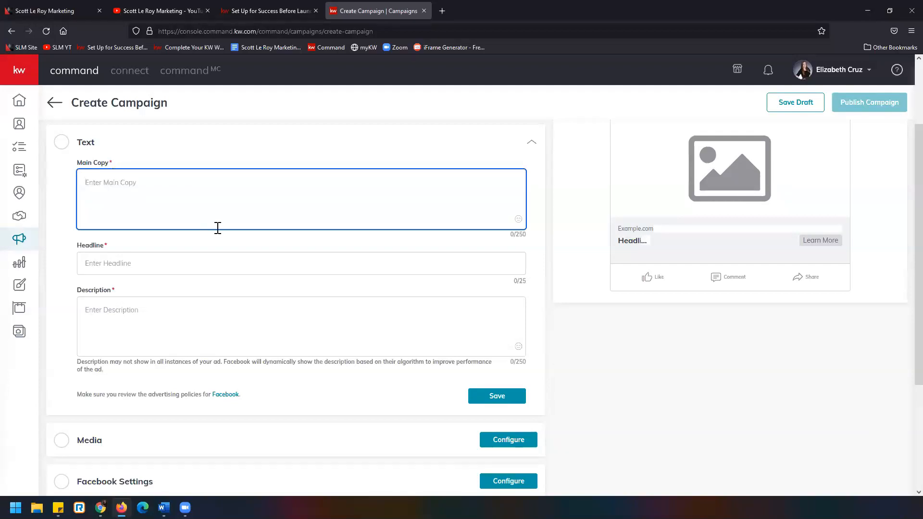
scroll(218, 227, up, 2)
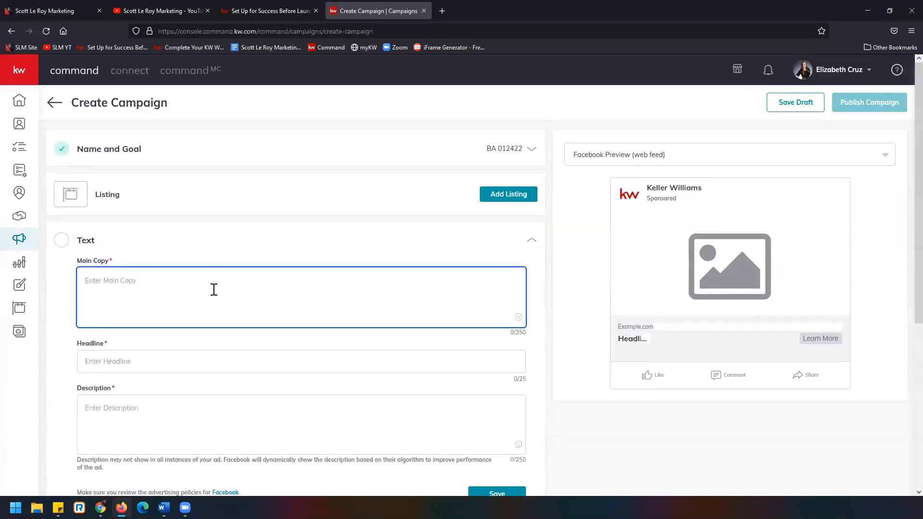
text(teststst)
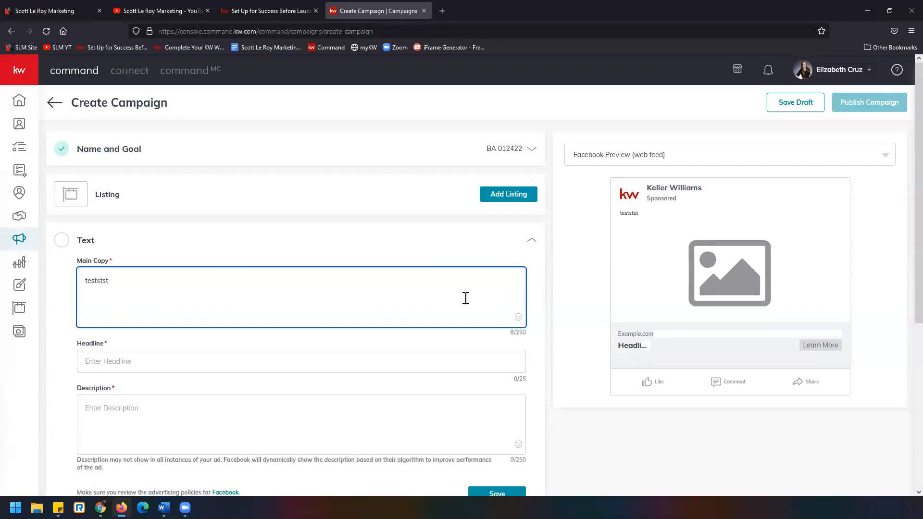
click(517, 320)
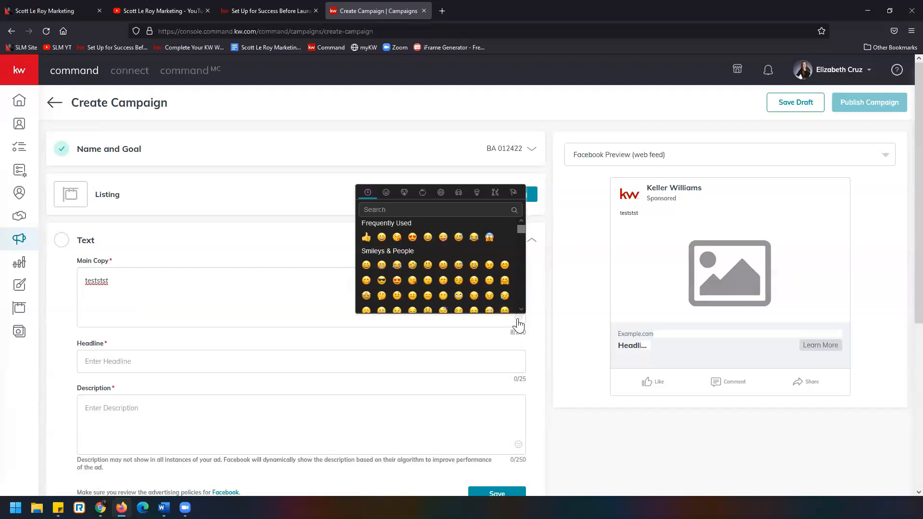
click(428, 265)
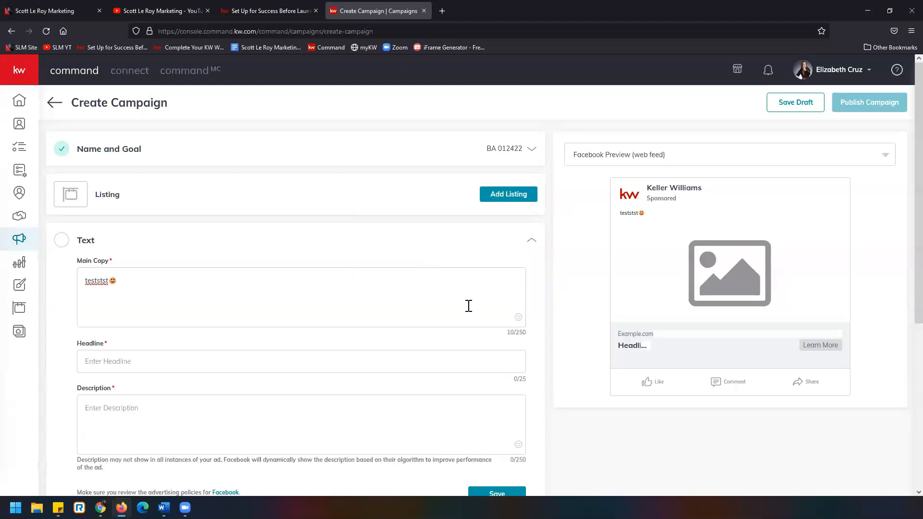
mouse_move(507, 340)
mouse_down()
mouse_move(516, 323)
mouse_move(505, 335)
mouse_up()
Replace the main copy with "Your local real estate expert, contact me today!"
click(259, 285)
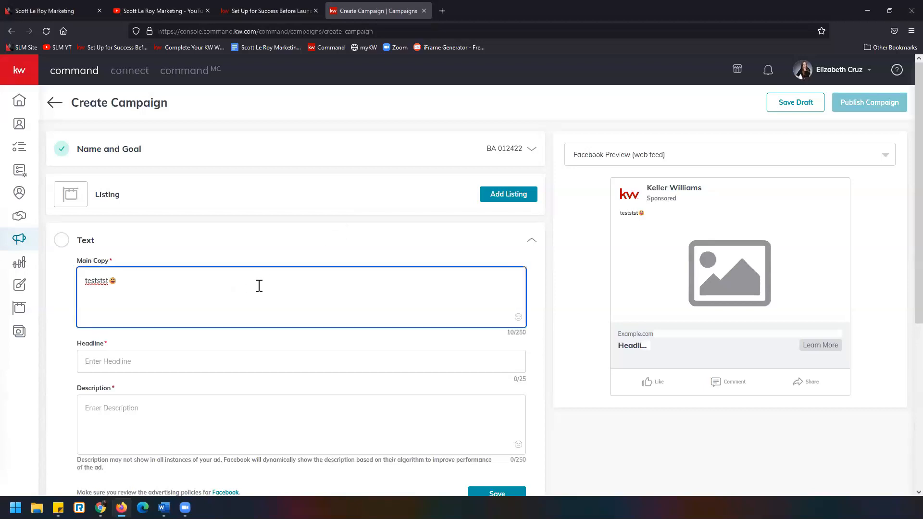
key(ctrl+a)
text(You )
text(local e)
text(x)
key(BackSpace)
key(BackSpace)
text(real estate)
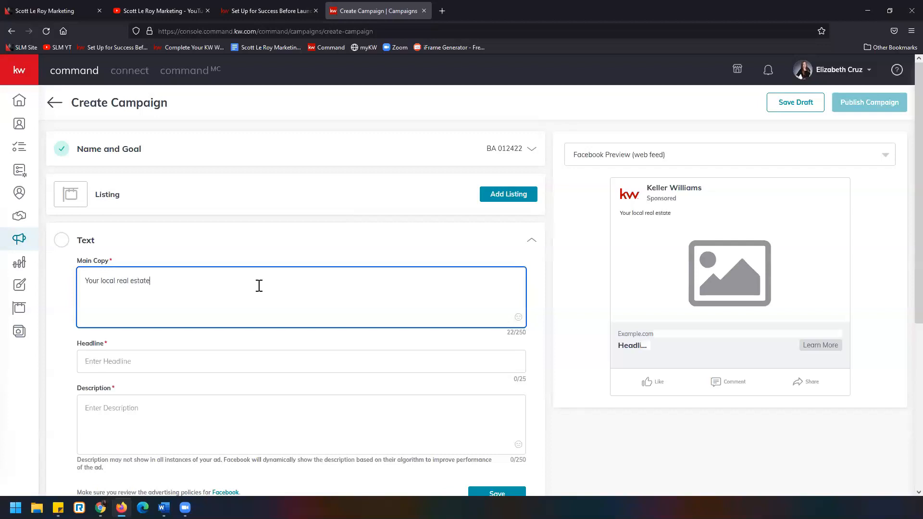
text( expert, contact me today!)
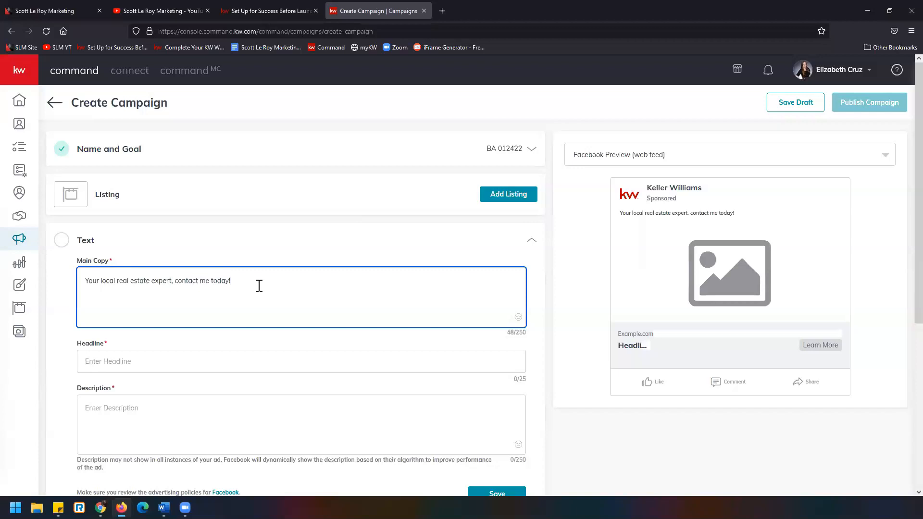
Set the ad's headline to "Contact Me Today", replacing any placeholder characters
scroll(259, 288, down, 1)
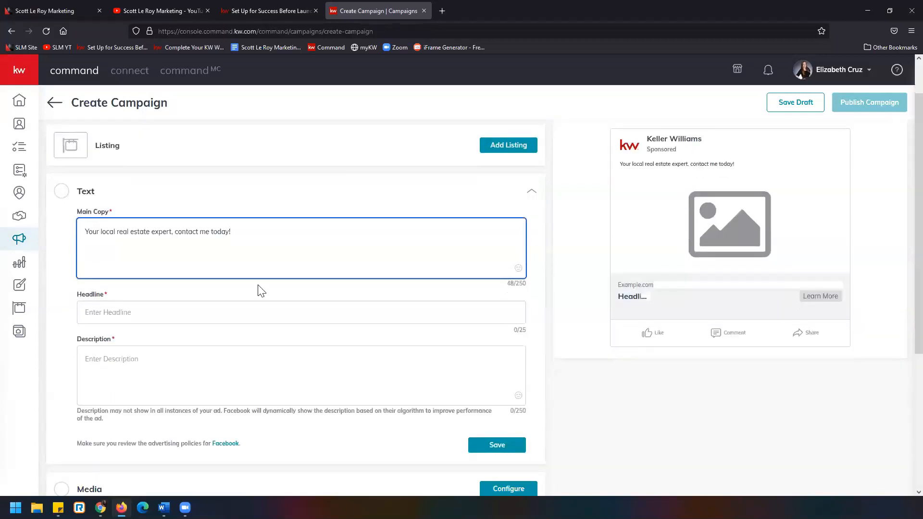
click(272, 309)
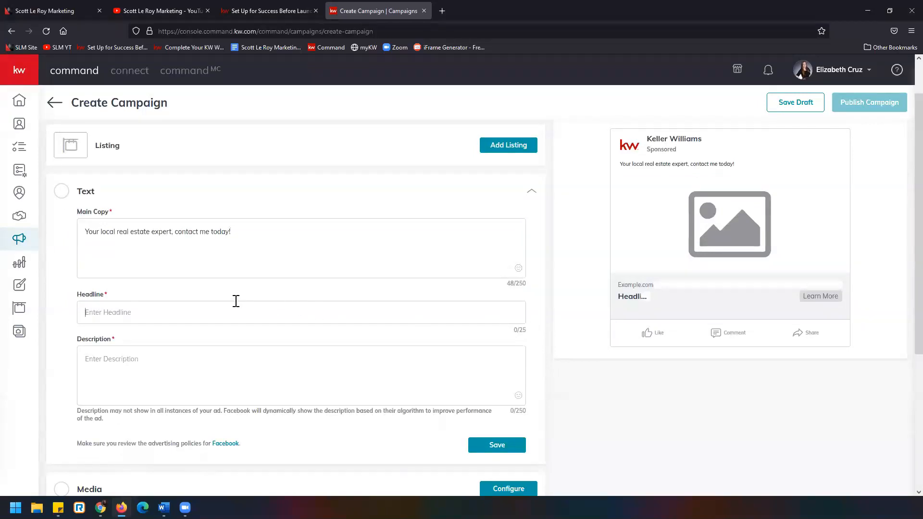
text(dfgadfgdfgfgdg)
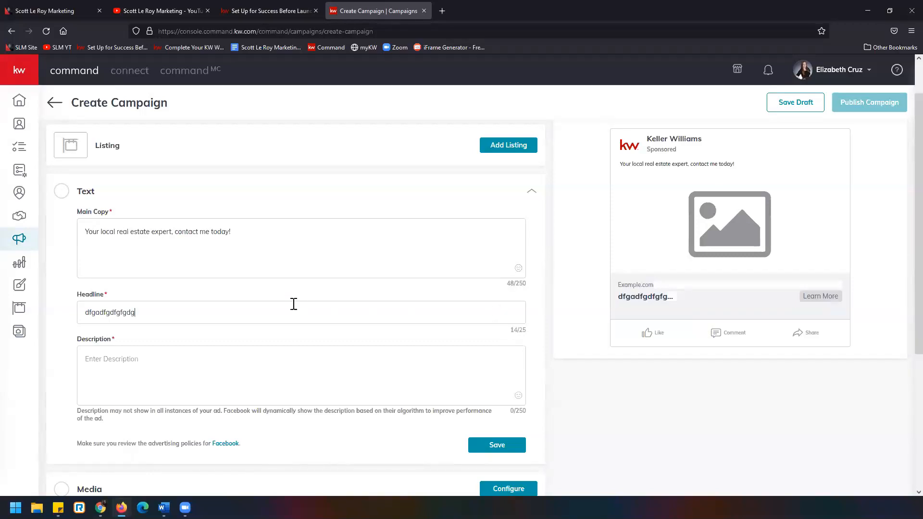
click(229, 231)
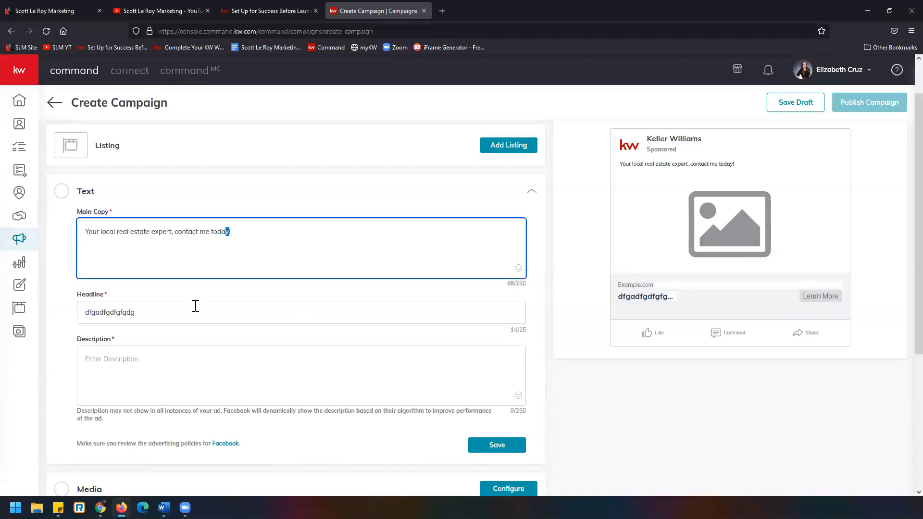
drag(195, 308, 29, 316)
text(Cont)
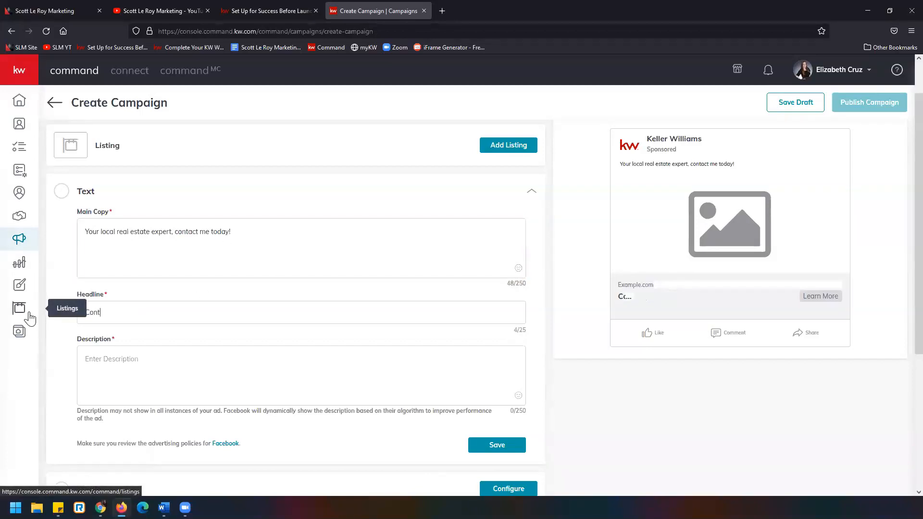
text(act Me Today)
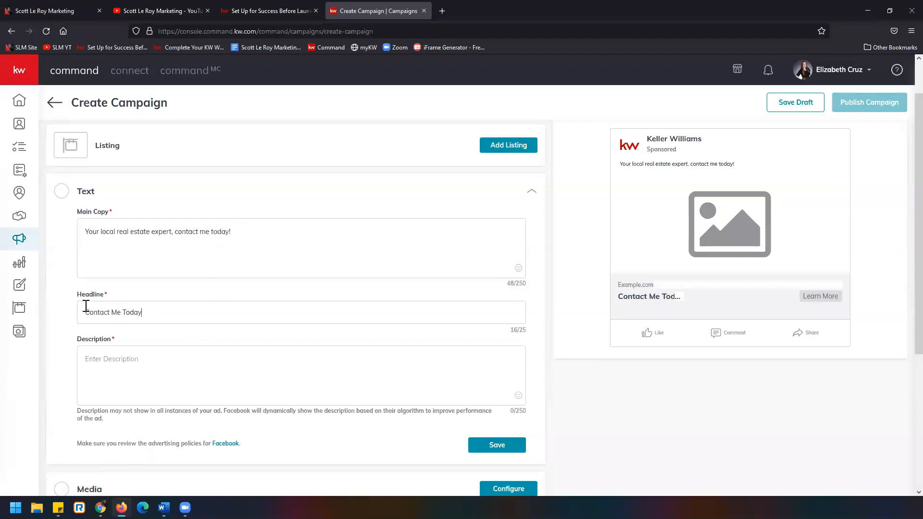
drag(83, 310, 182, 315)
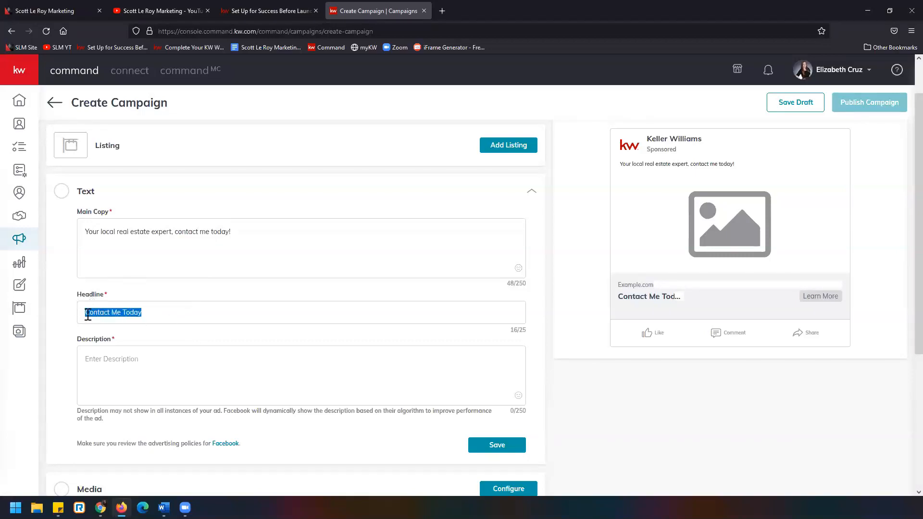
click(153, 310)
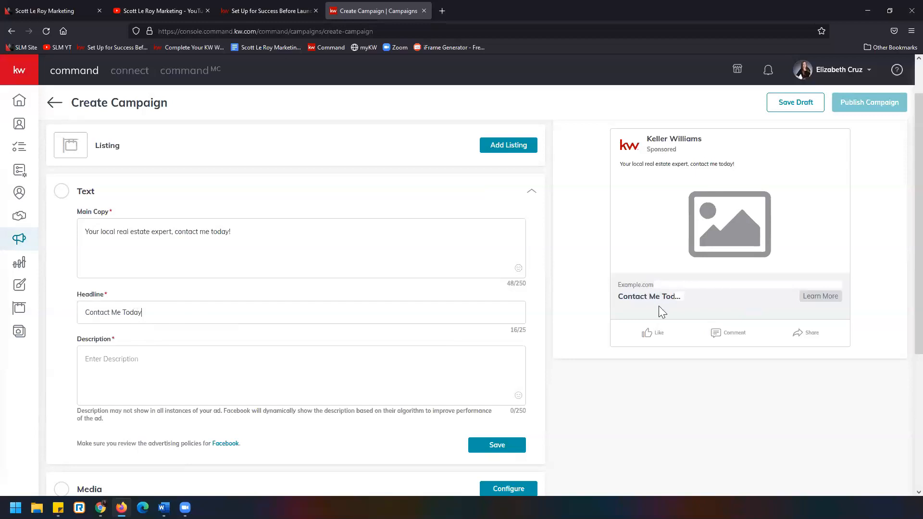
Fill the ad's description with the placeholder text "yhjdfyjdghjghjg"
scroll(151, 313, down, 1)
click(152, 313)
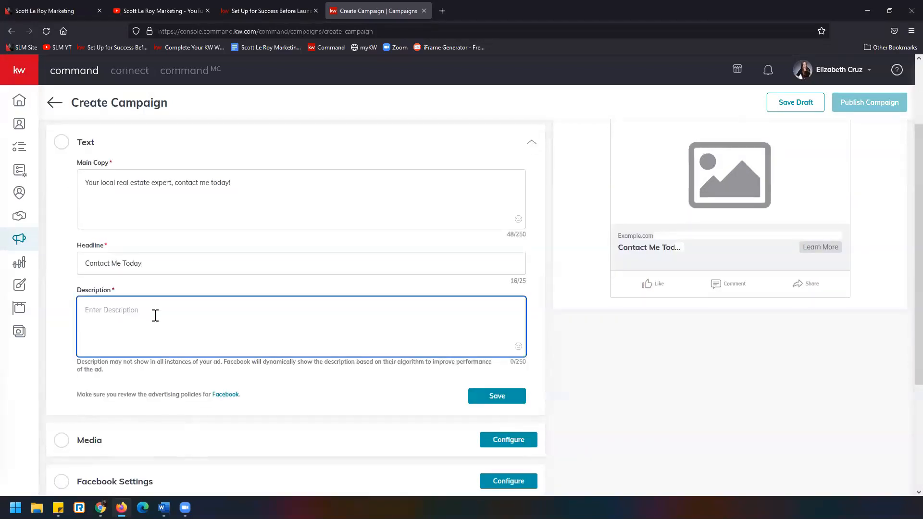
text(yhjdf)
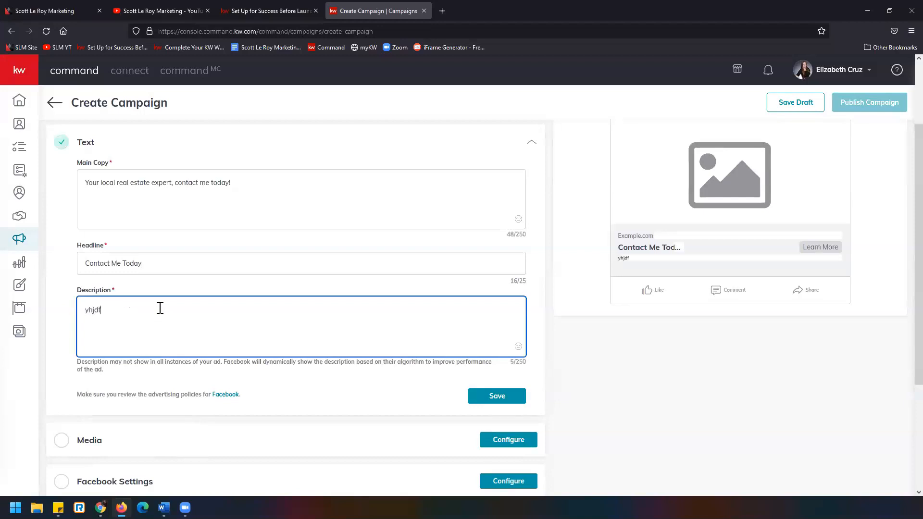
text(yjdghjghjg)
scroll(441, 370, up, 2)
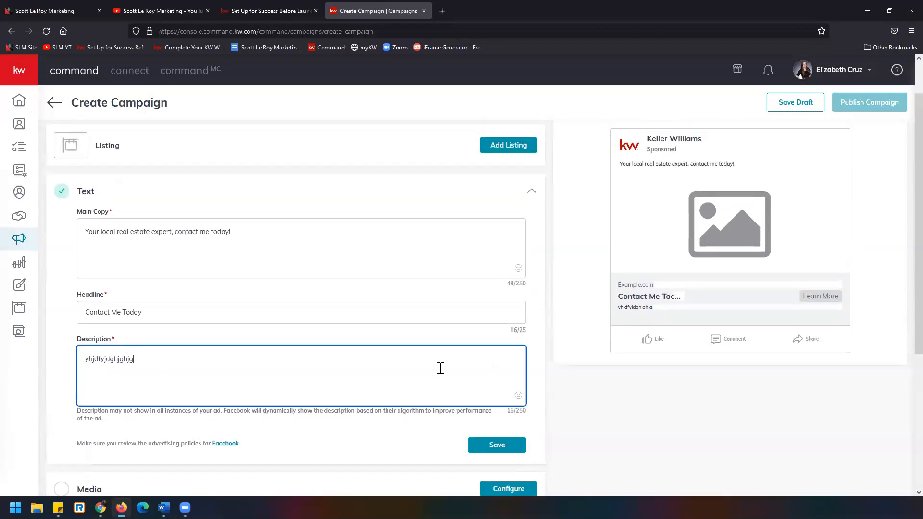
Extend the main copy with several lines of single dots, ending in the hashtags "#kw #keller #williams #new"
click(331, 243)
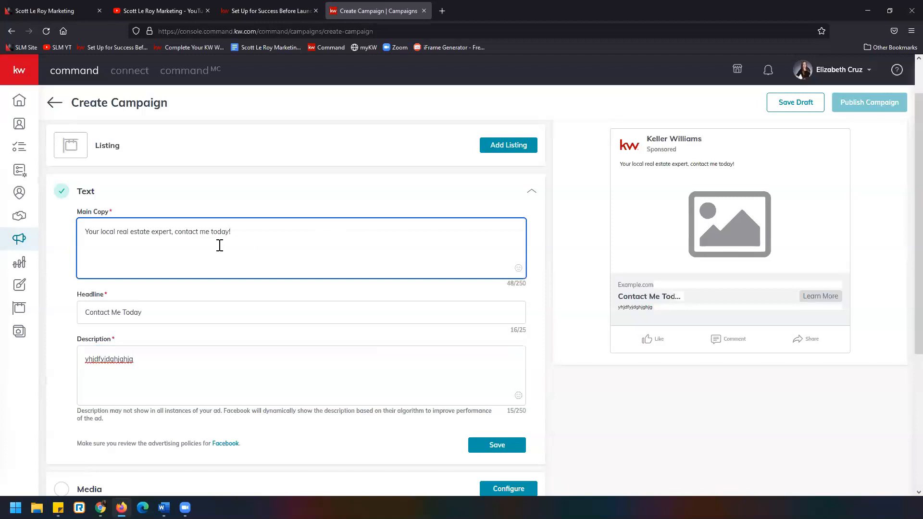
text(.)
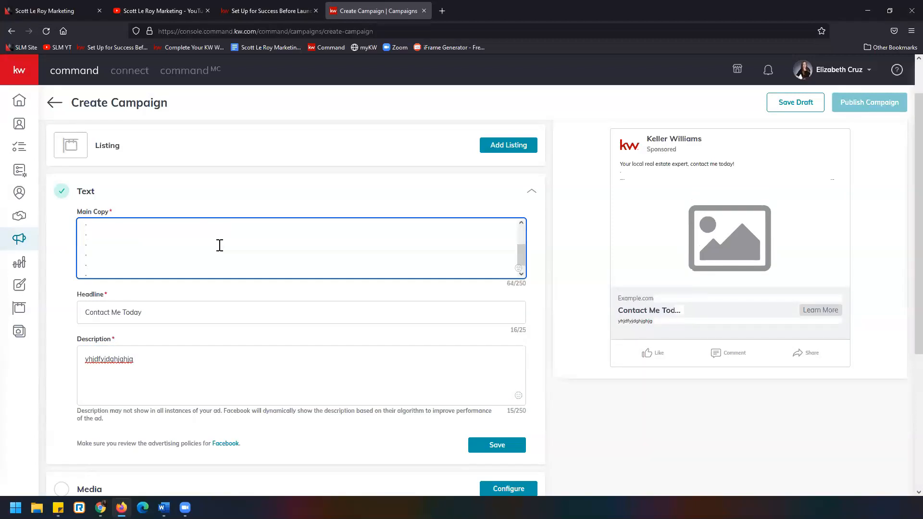
text( . . . . . . . #kw #keller #wiliams)
key(BackSpace)
key(BackSpace)
key(BackSpace)
key(BackSpace)
key(BackSpace)
text(lliams #new)
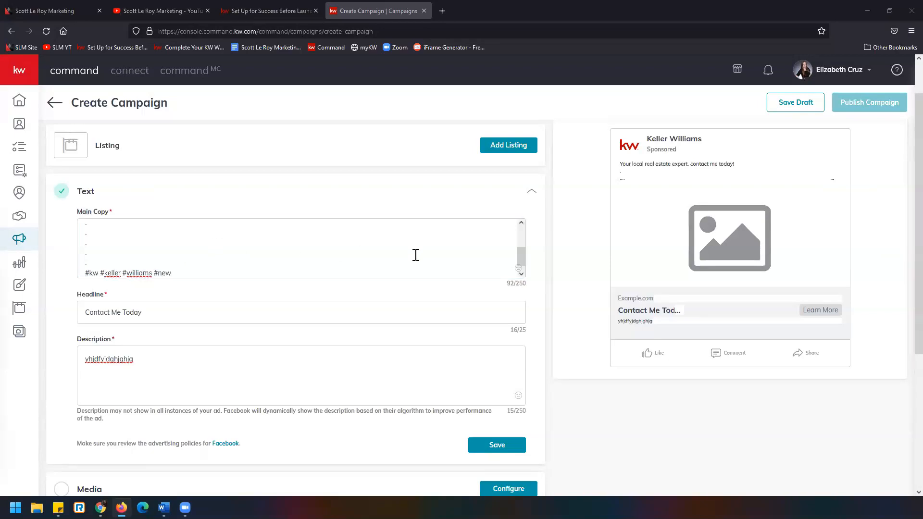
Review the main copy, headline and description, and save the ad's Text section
scroll(192, 236, up, 3)
scroll(192, 234, down, 4)
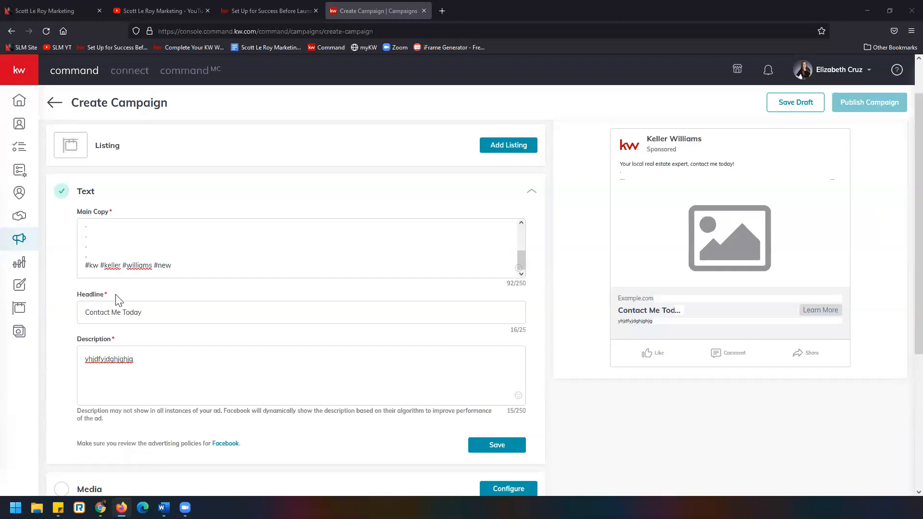
scroll(181, 298, down, 2)
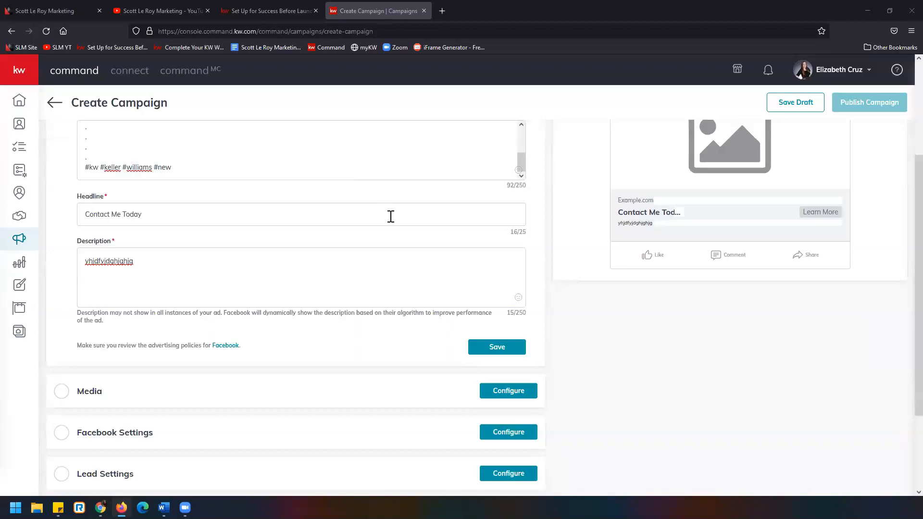
scroll(276, 252, up, 3)
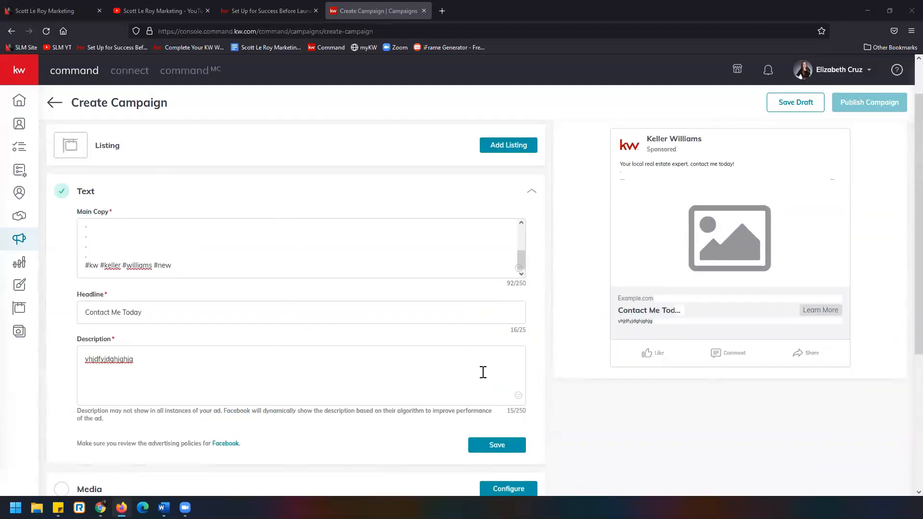
scroll(482, 373, down, 1)
click(520, 403)
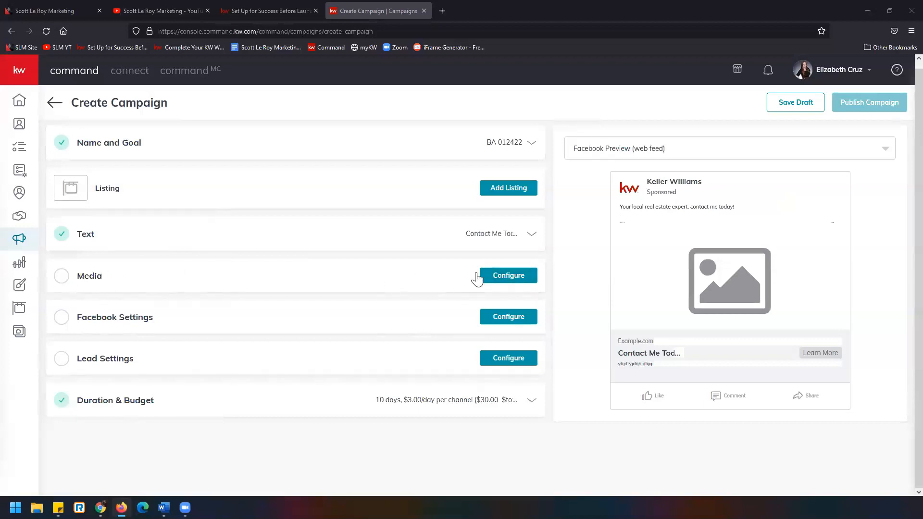
Open the ad's Media settings and switch the media type from Images to Video
click(523, 281)
scroll(529, 280, down, 2)
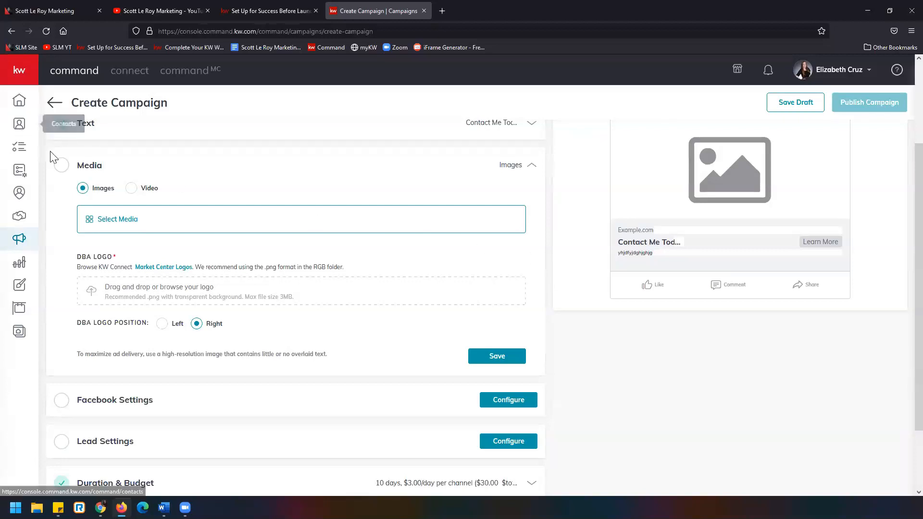
scroll(117, 200, up, 2)
scroll(120, 199, down, 1)
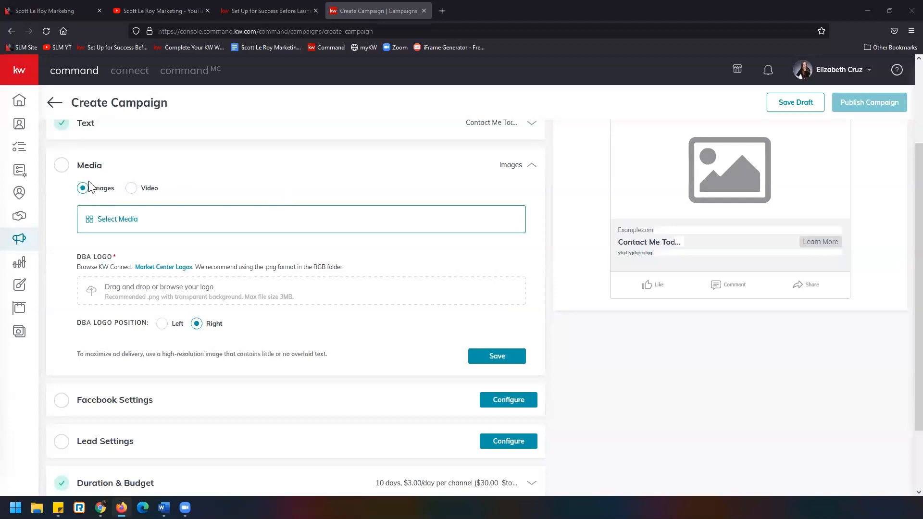
click(132, 188)
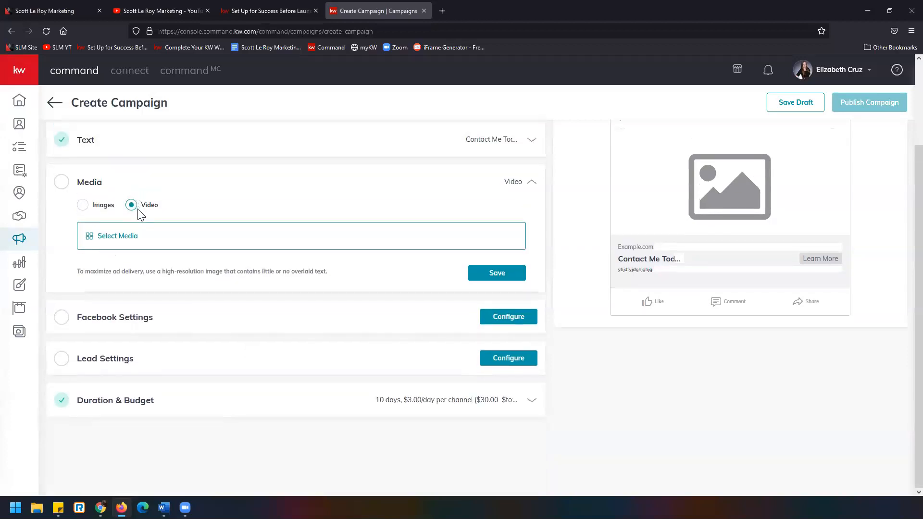
Open the media selection for the ad and look through its listing, image and video source options
click(149, 240)
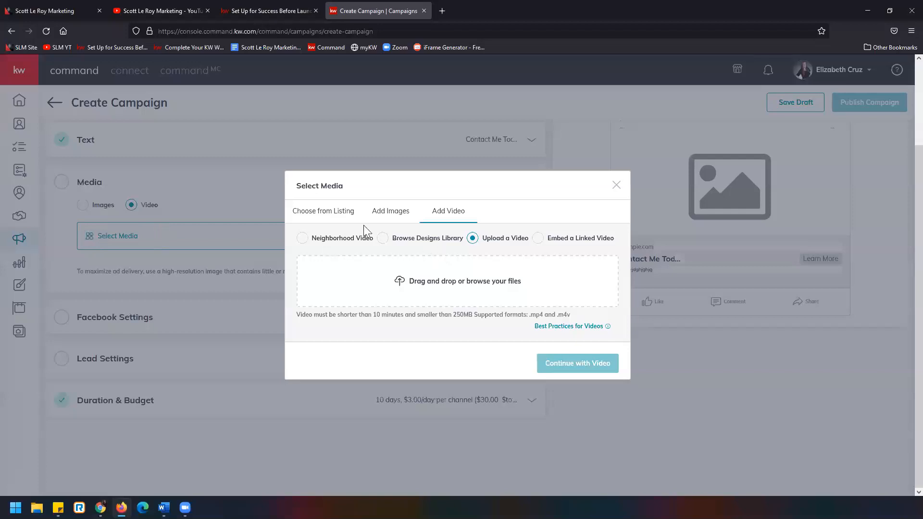
click(331, 210)
click(398, 235)
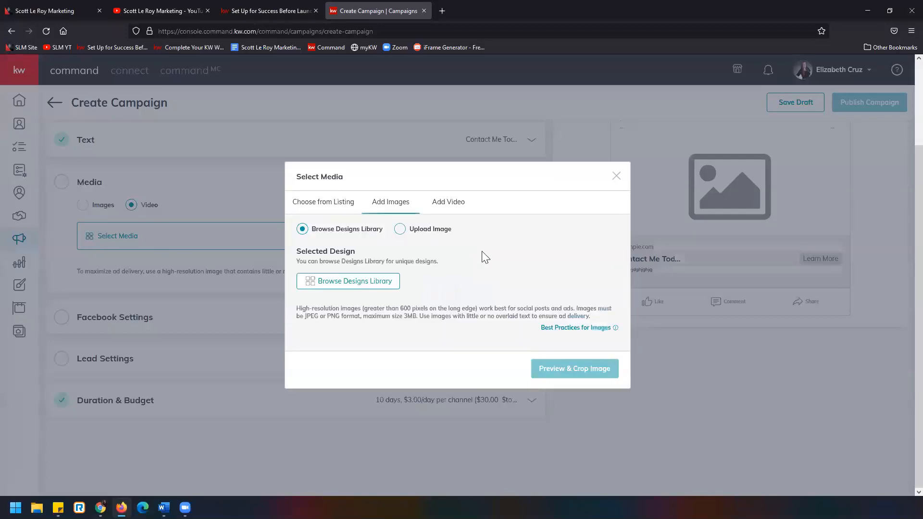
click(449, 202)
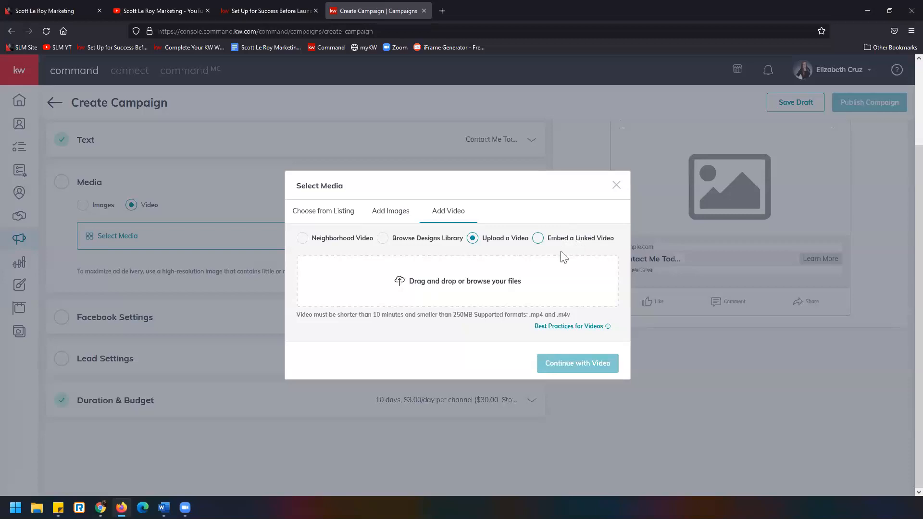
Examine the length, file size and format requirements for uploading a video, and close the media selection
drag(298, 315, 479, 329)
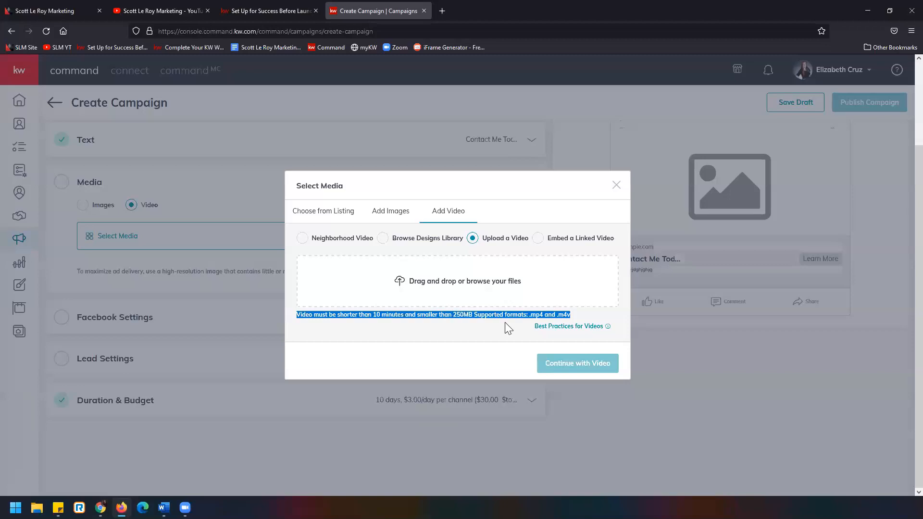
drag(506, 329, 573, 314)
mouse_move(596, 332)
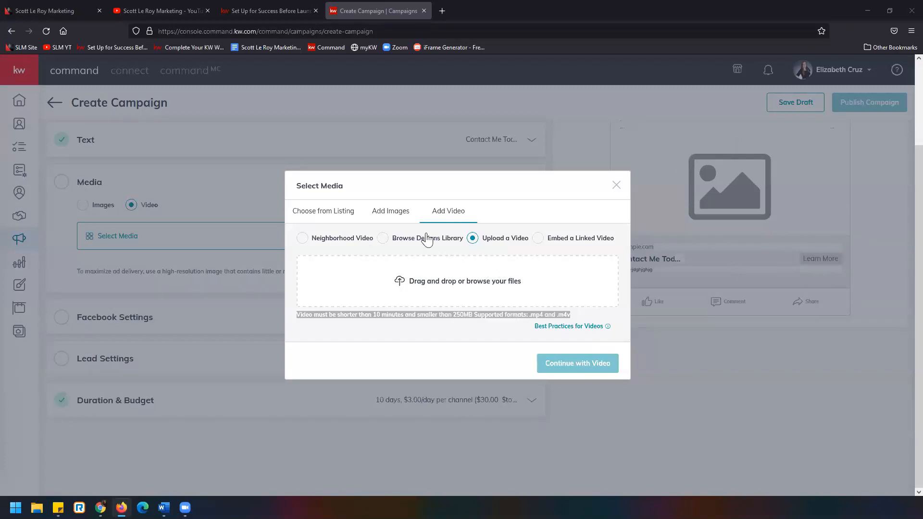
click(615, 186)
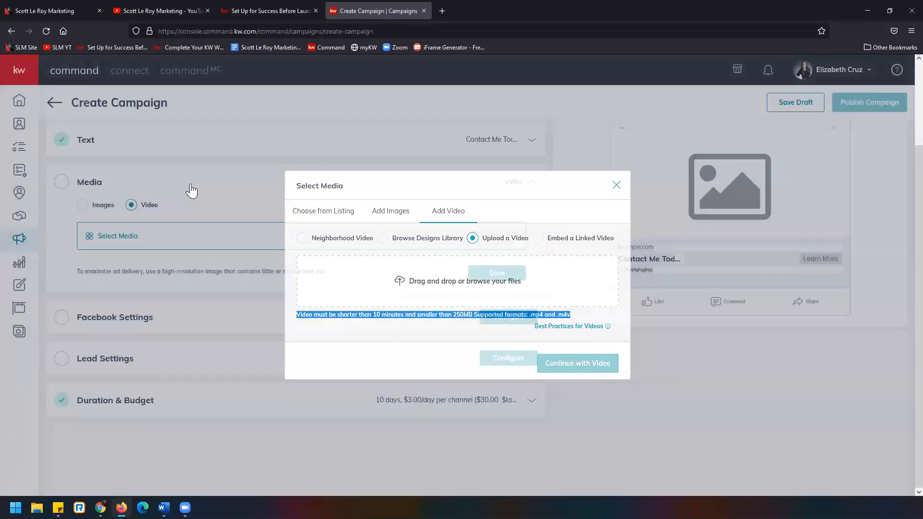
Compare the Images and Video options and set the ad's media type to Images
click(84, 205)
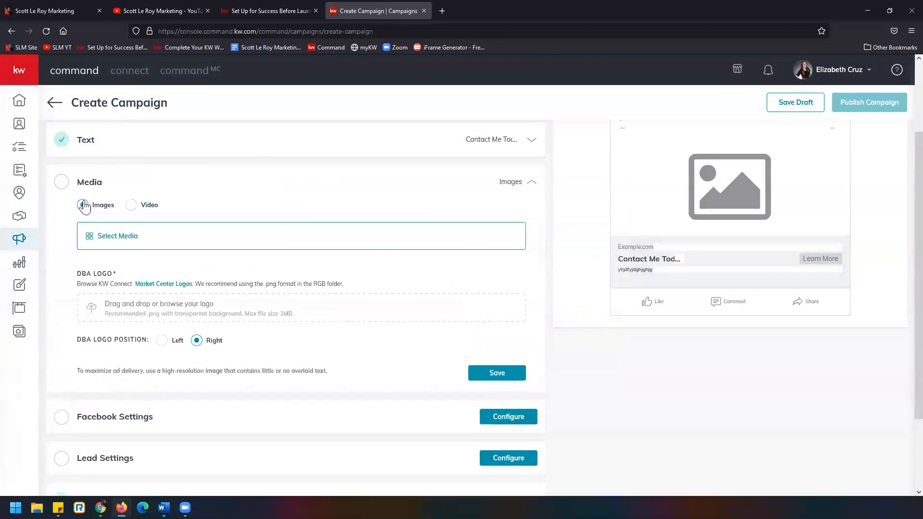
click(131, 205)
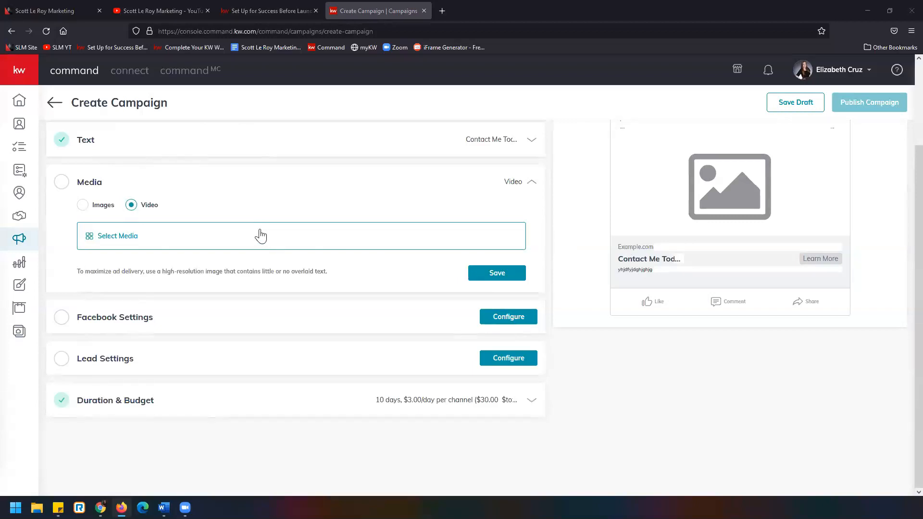
click(83, 205)
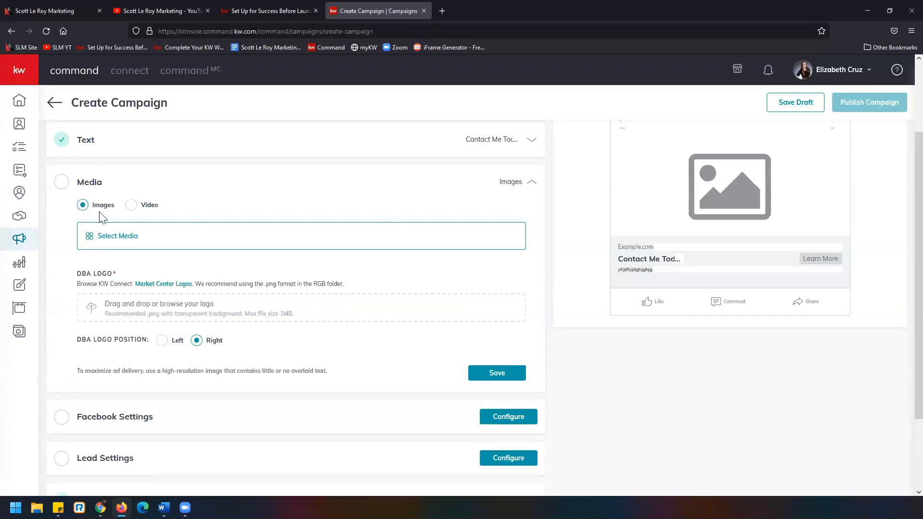
Reopen the ad's media selection and browse the Designs Library for an image
click(146, 239)
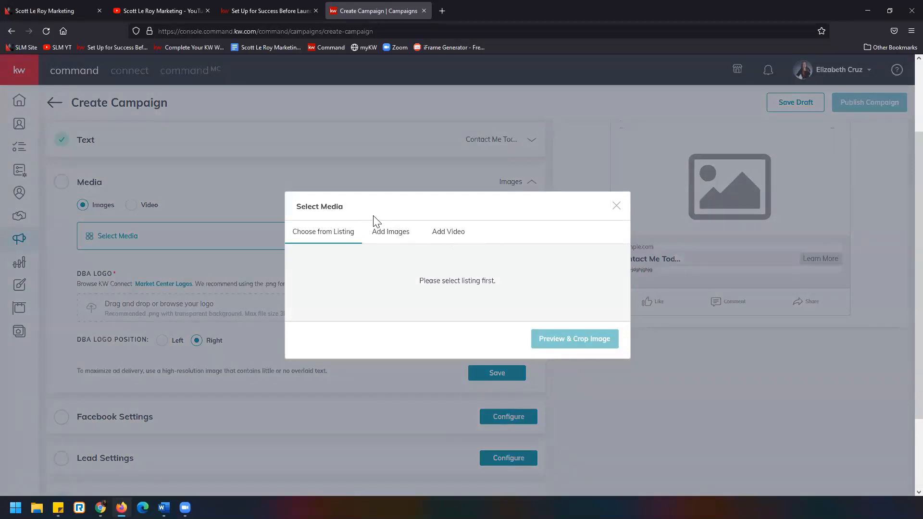
click(400, 234)
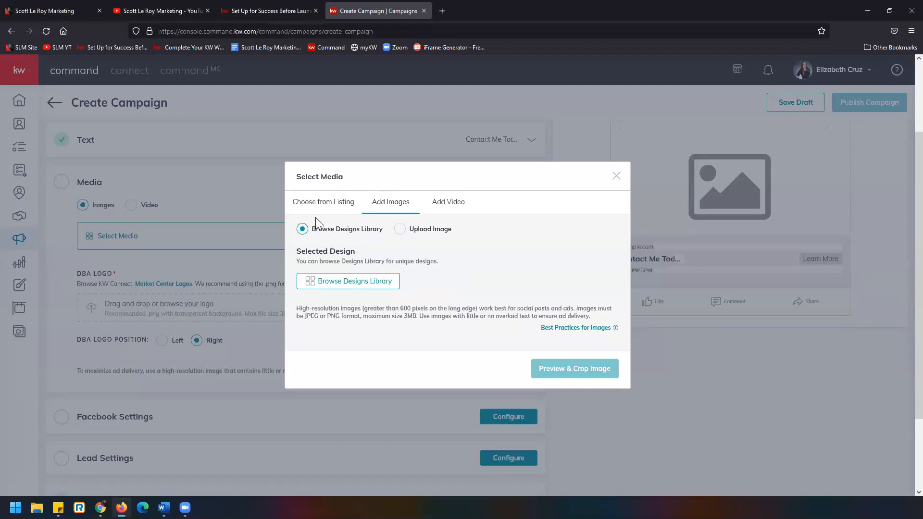
click(356, 287)
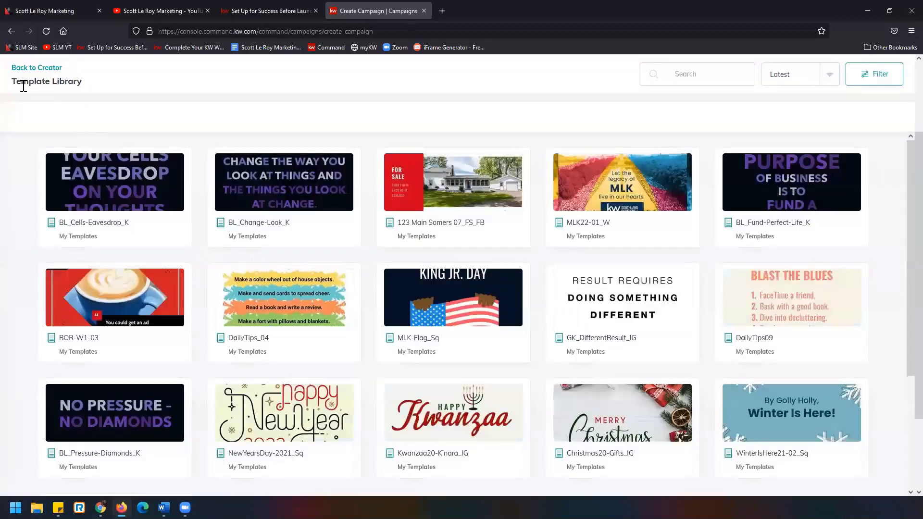
Load further templates in the library and choose the MakingAMove_FB design as the ad image
scroll(480, 257, down, 3)
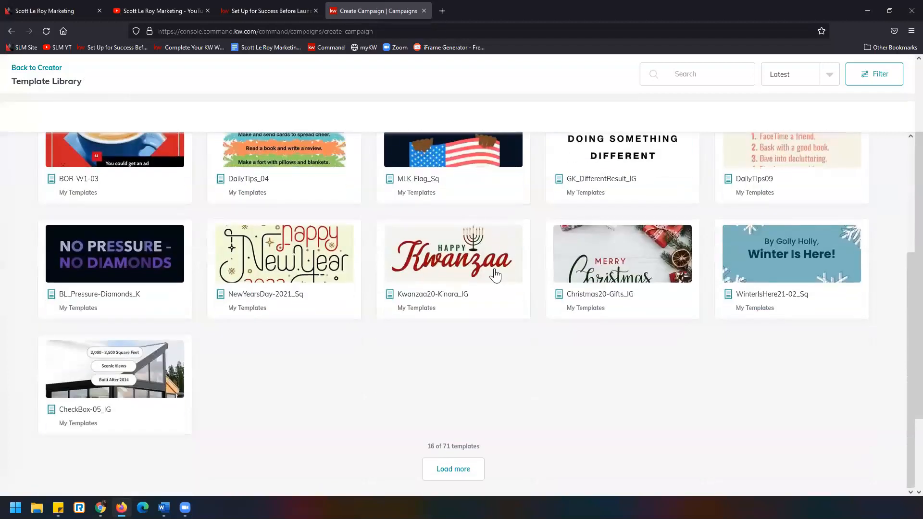
click(478, 470)
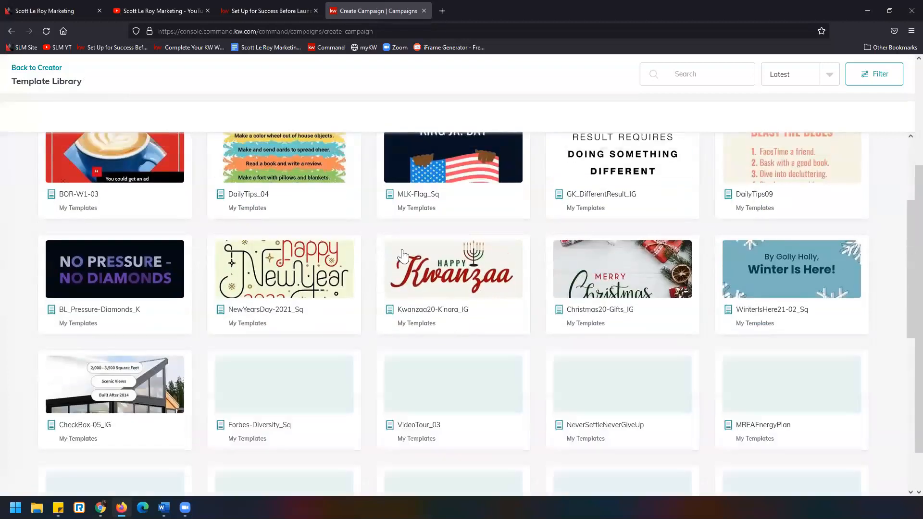
scroll(450, 276, down, 2)
scroll(450, 277, down, 5)
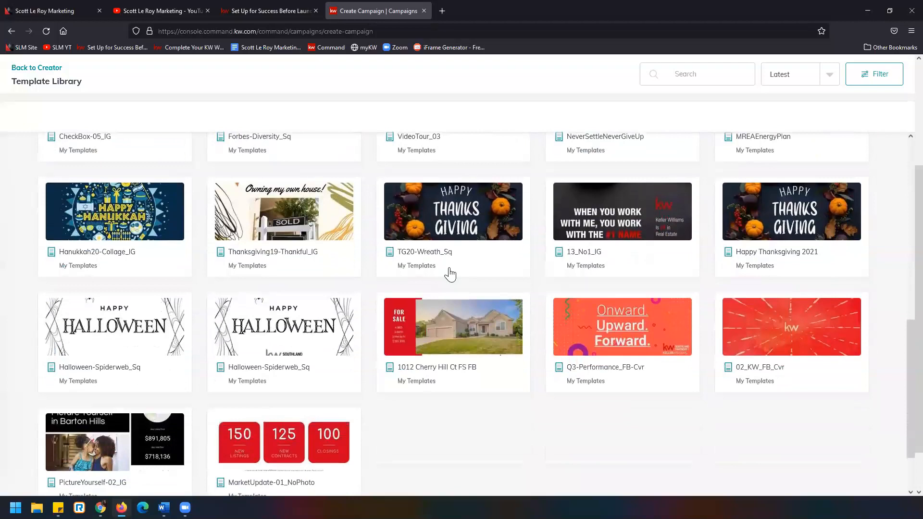
click(468, 461)
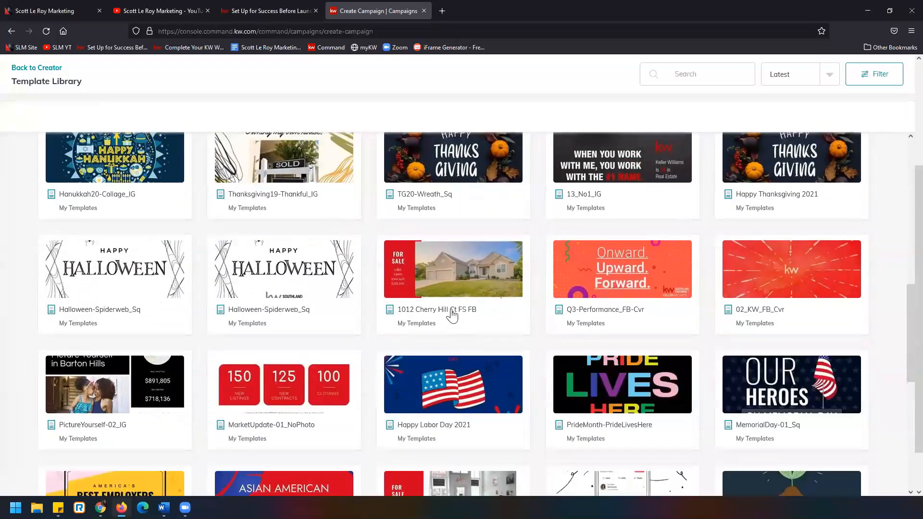
scroll(450, 307, down, 4)
scroll(448, 296, down, 3)
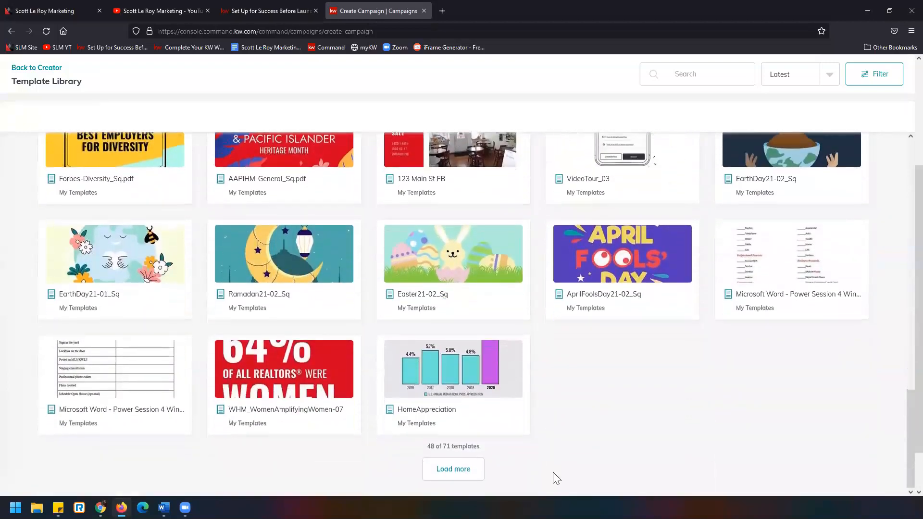
click(478, 471)
scroll(500, 372, down, 6)
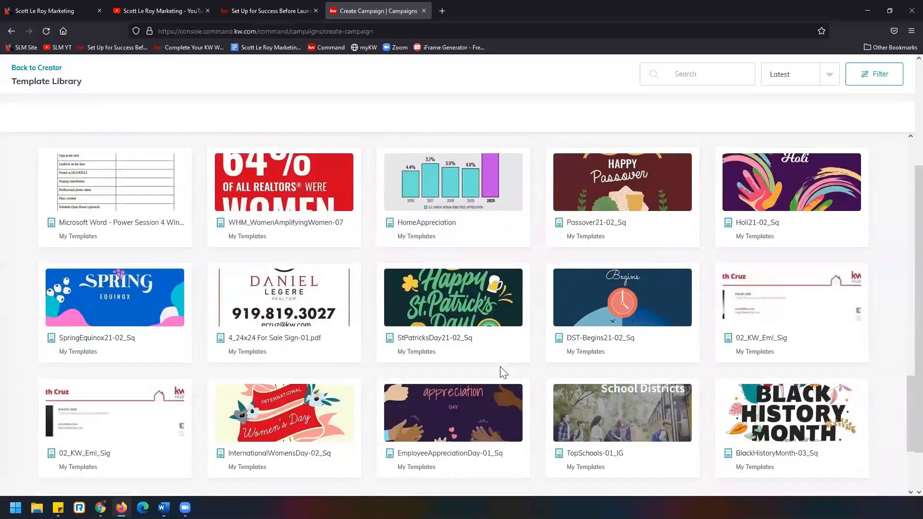
scroll(501, 372, down, 1)
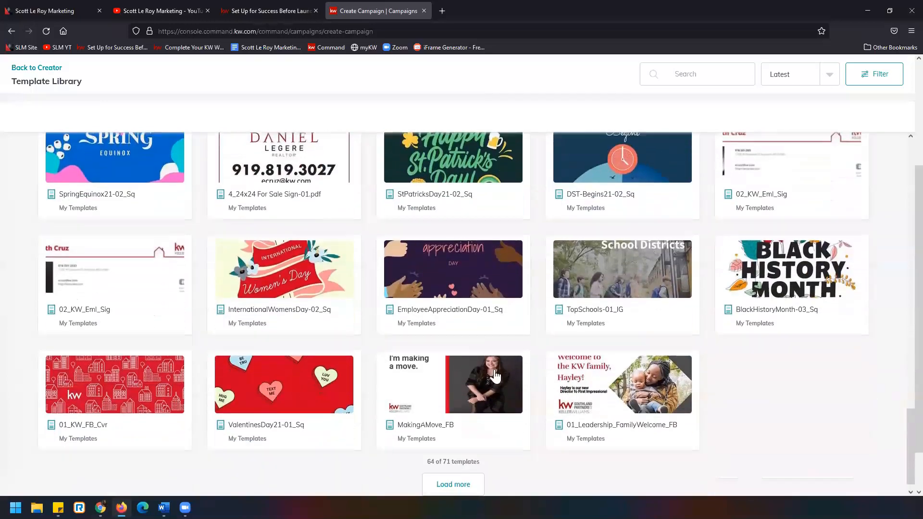
click(429, 401)
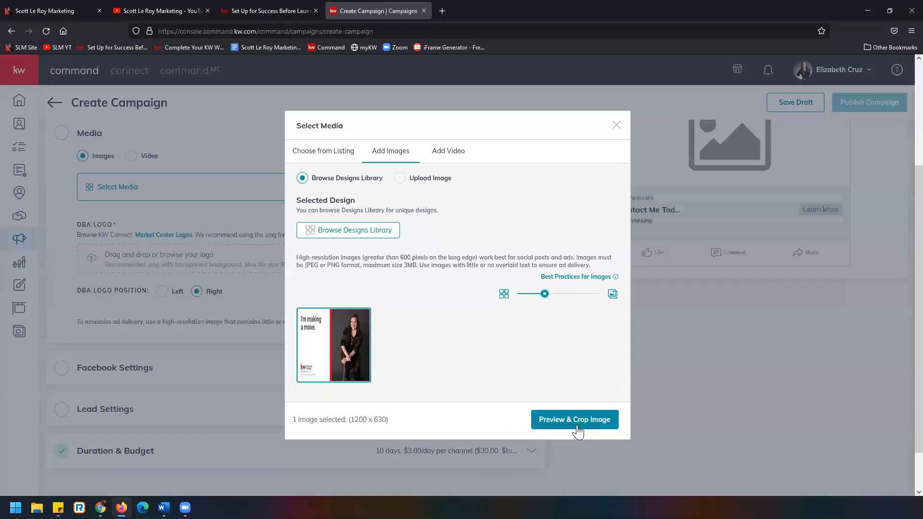
Crop the selected image to the Wide (1.91:1) ratio, save it and check it in the ad preview
click(610, 420)
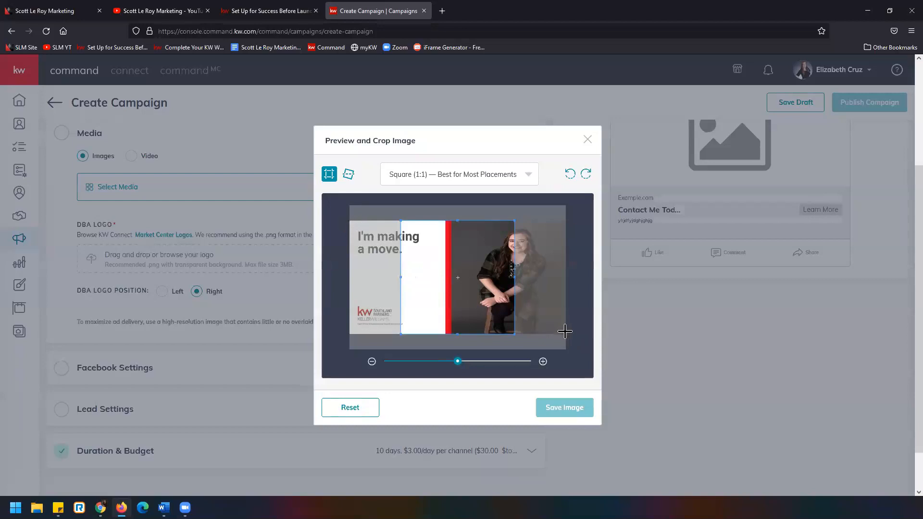
click(527, 179)
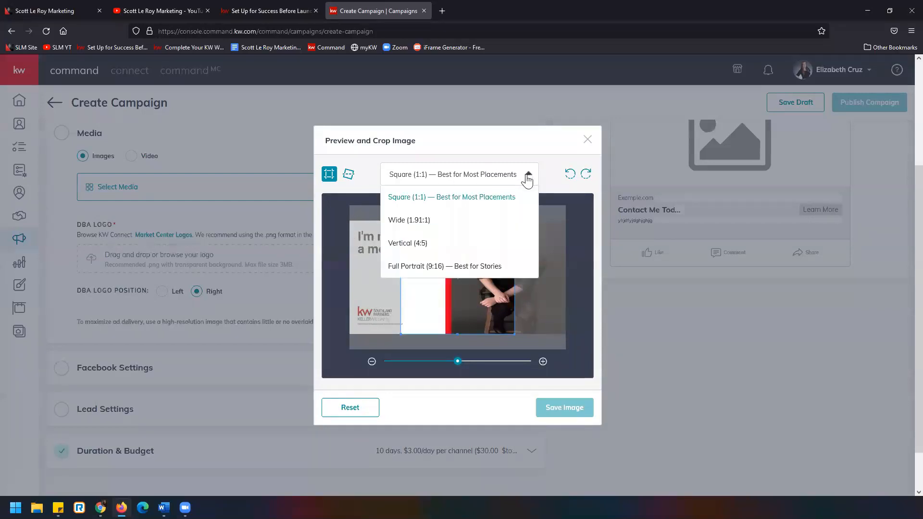
click(480, 229)
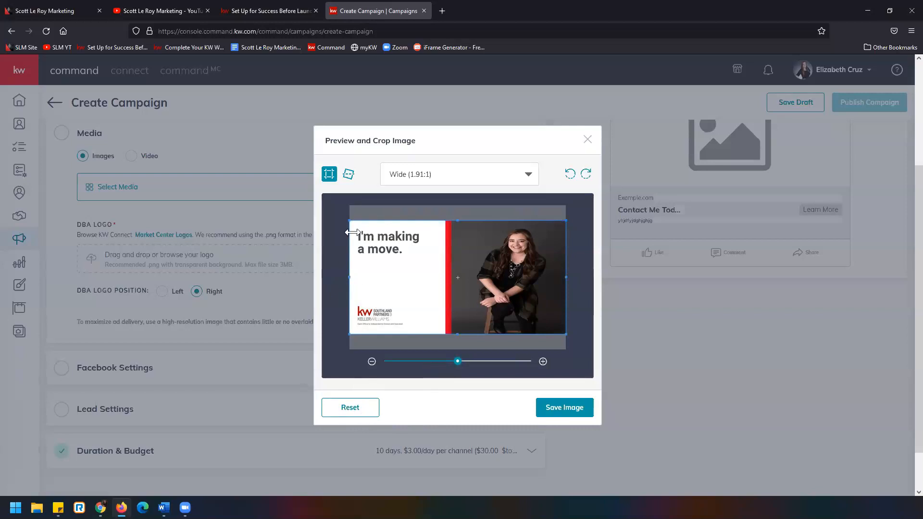
click(586, 410)
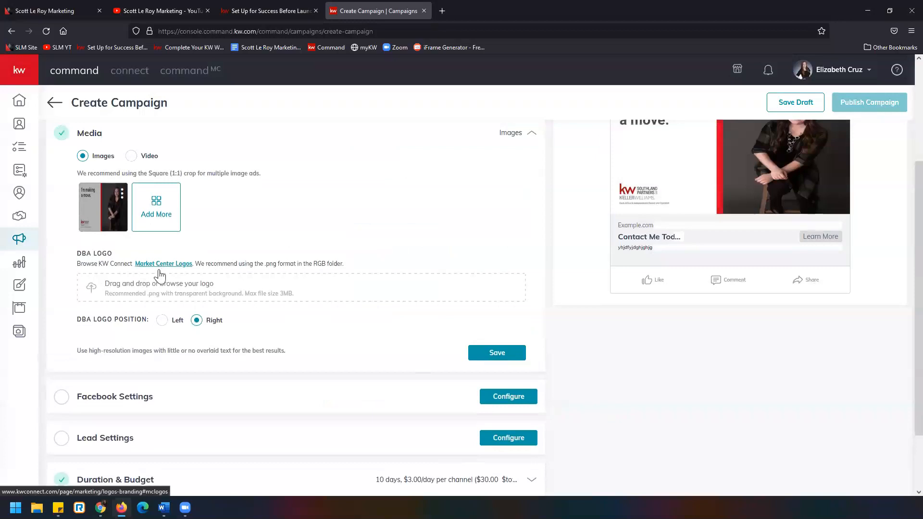
scroll(270, 283, up, 3)
scroll(274, 282, down, 2)
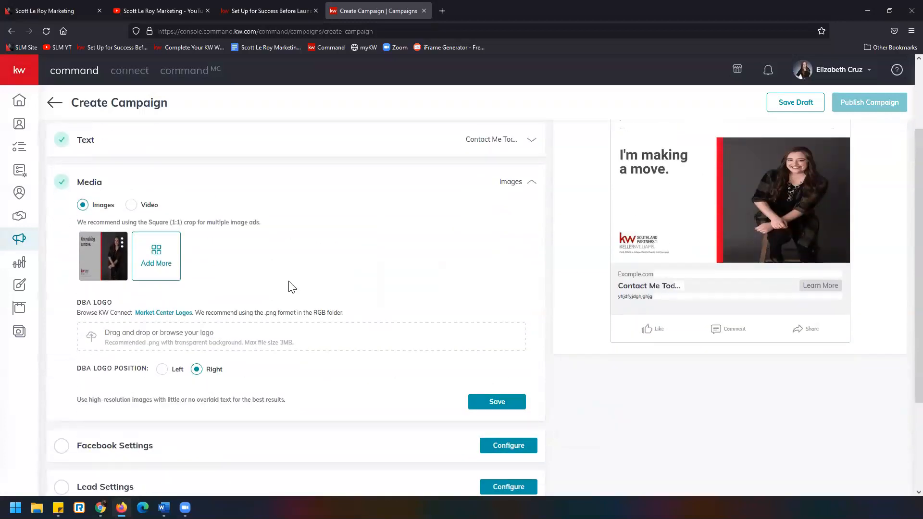
scroll(294, 286, up, 1)
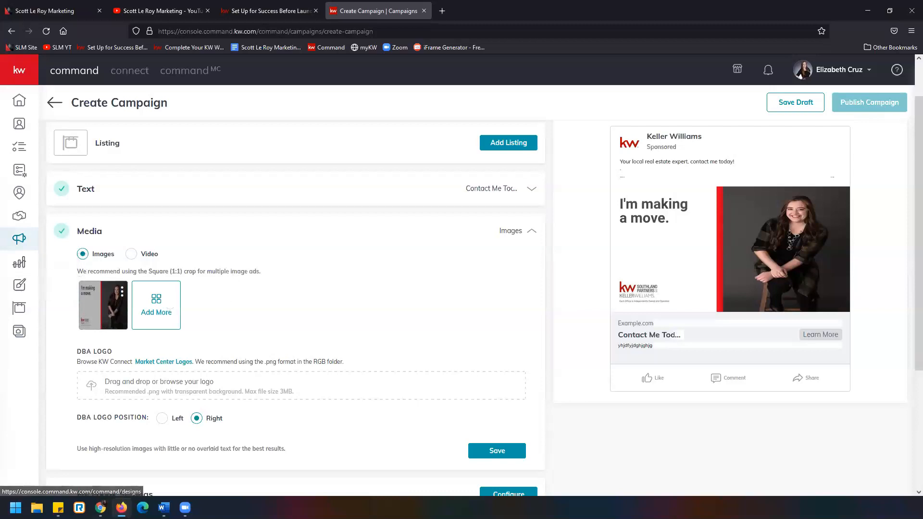
Open Designs in a new browser tab and start a new Social design
right_click(21, 287)
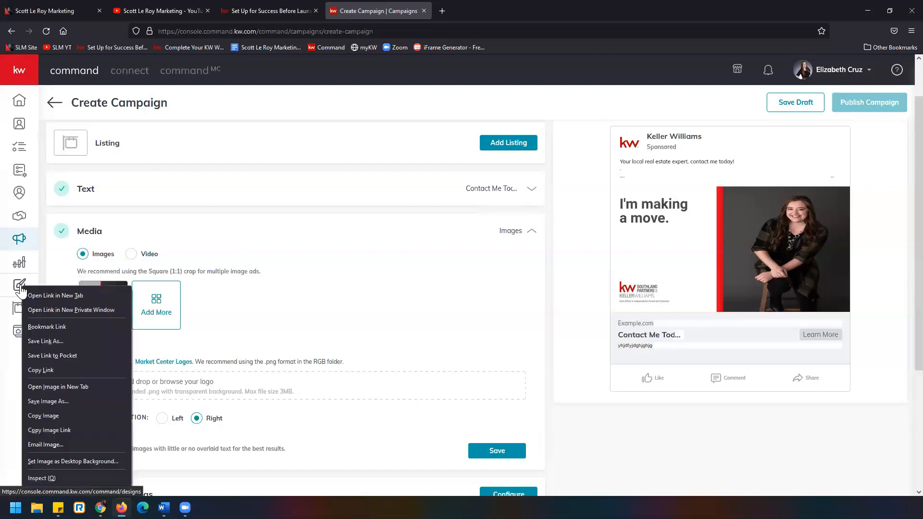
click(59, 295)
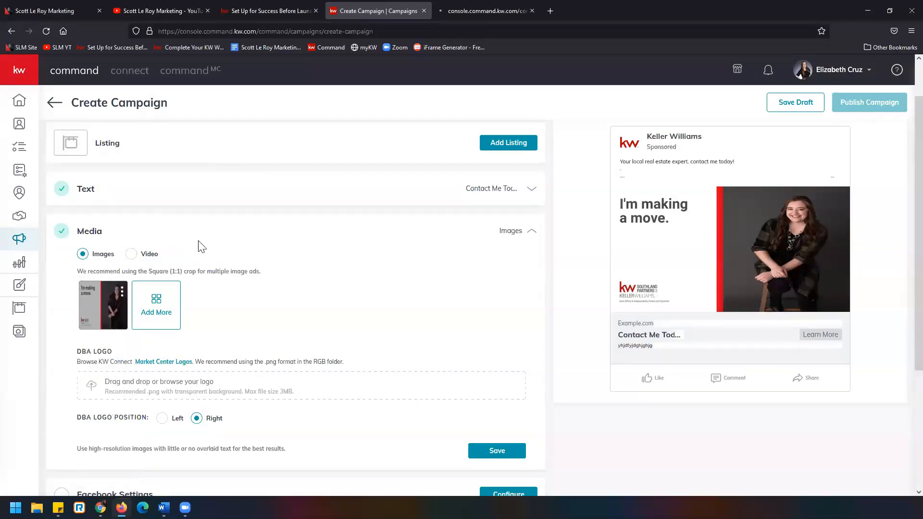
click(480, 11)
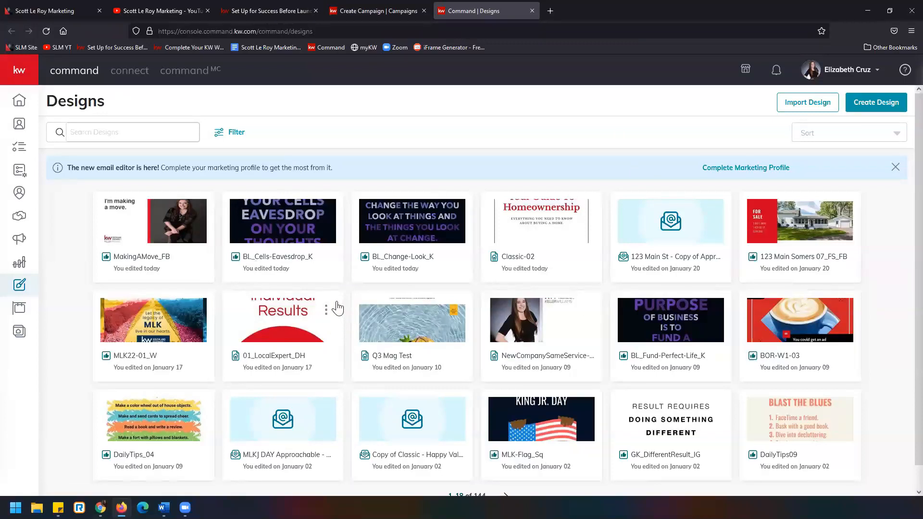
click(896, 106)
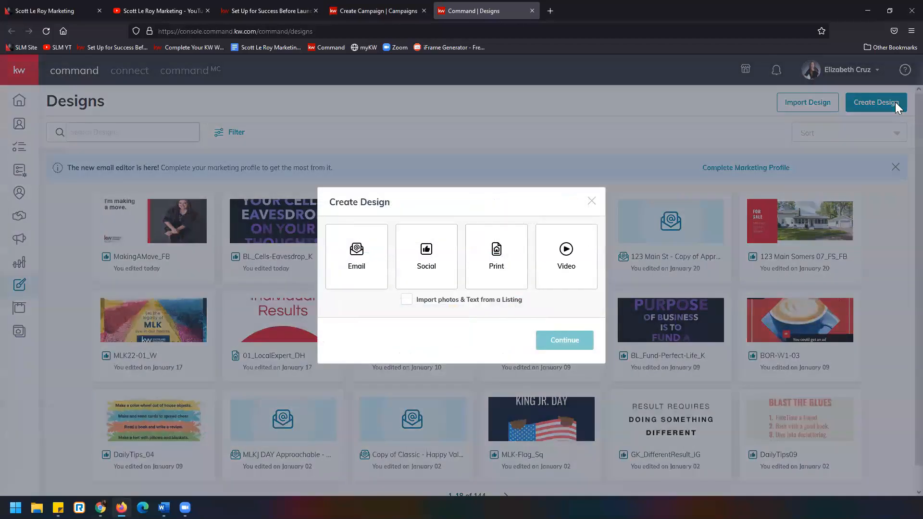
click(441, 257)
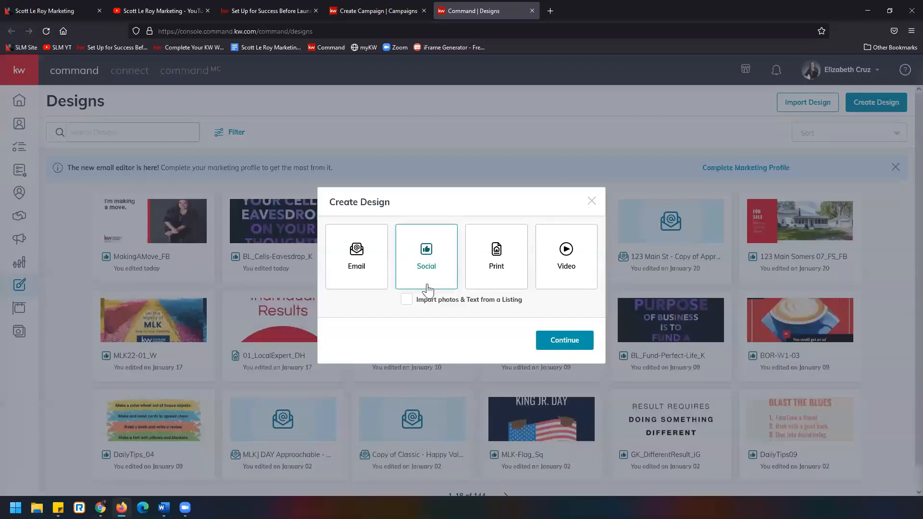
click(584, 346)
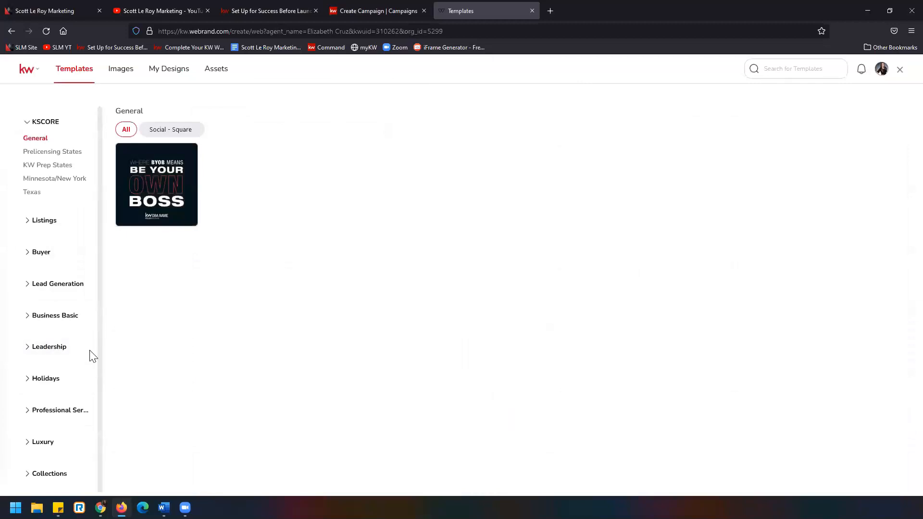
Look through the Lead Generation, Listings, Buyer and Business Basic template categories, and view the Social Branding templates
click(72, 285)
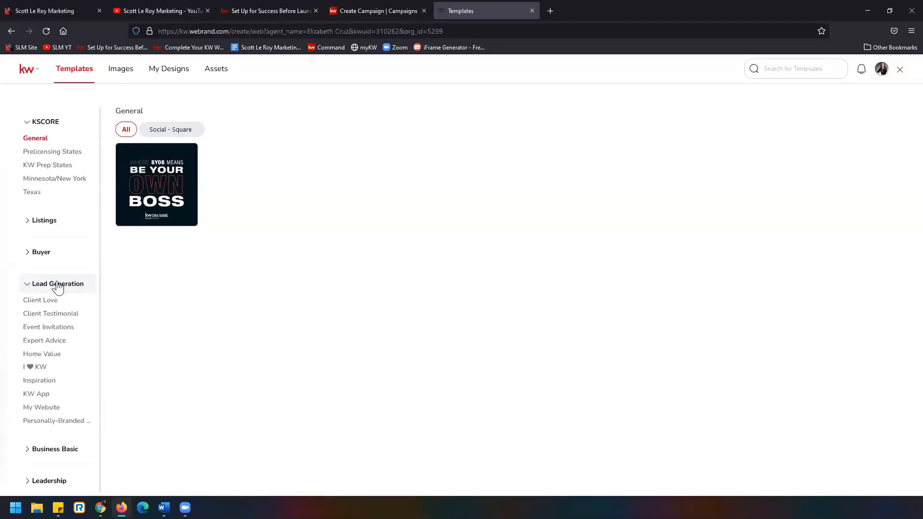
scroll(58, 287, down, 2)
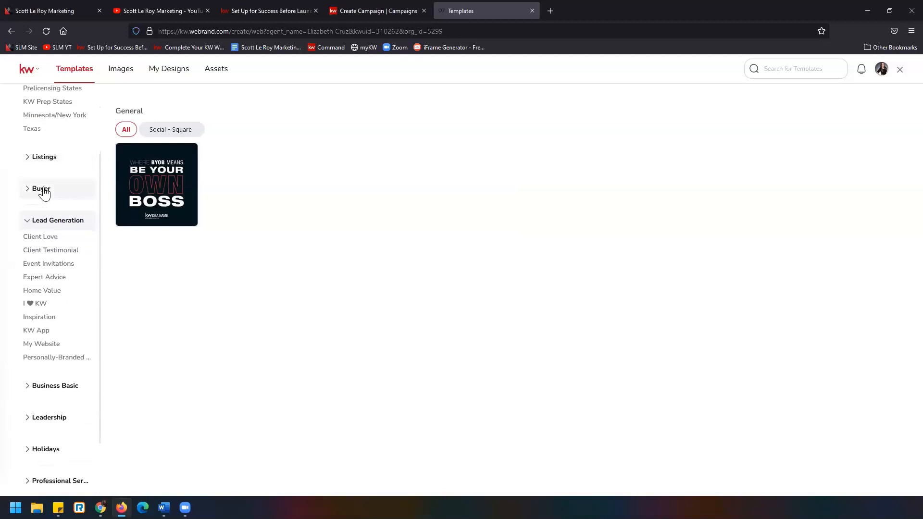
click(40, 163)
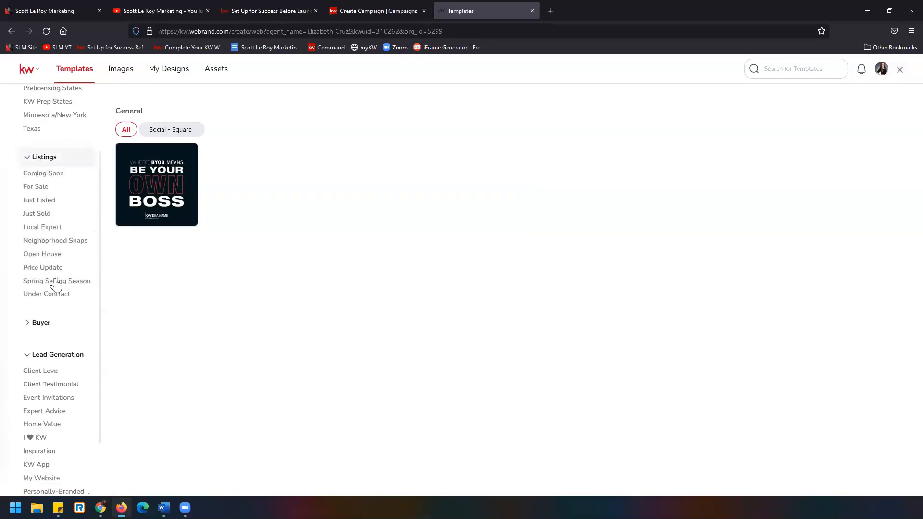
click(42, 324)
scroll(34, 303, down, 6)
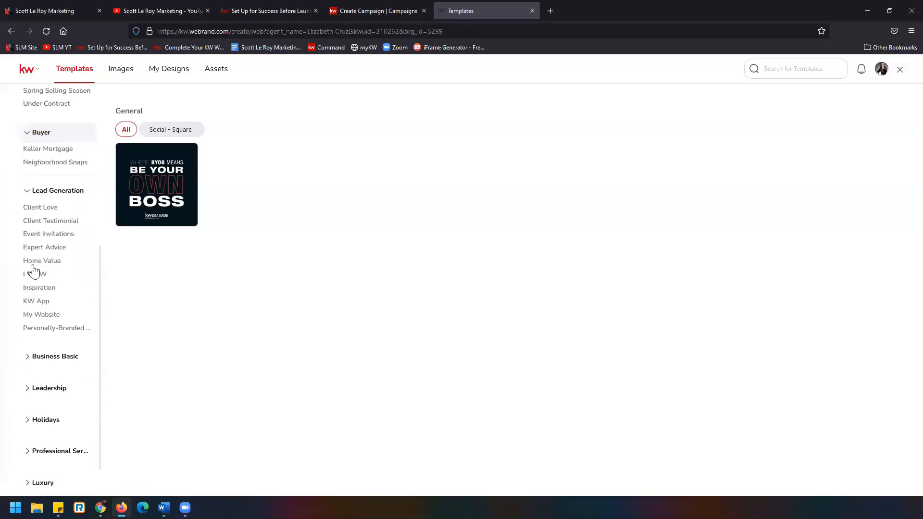
click(59, 362)
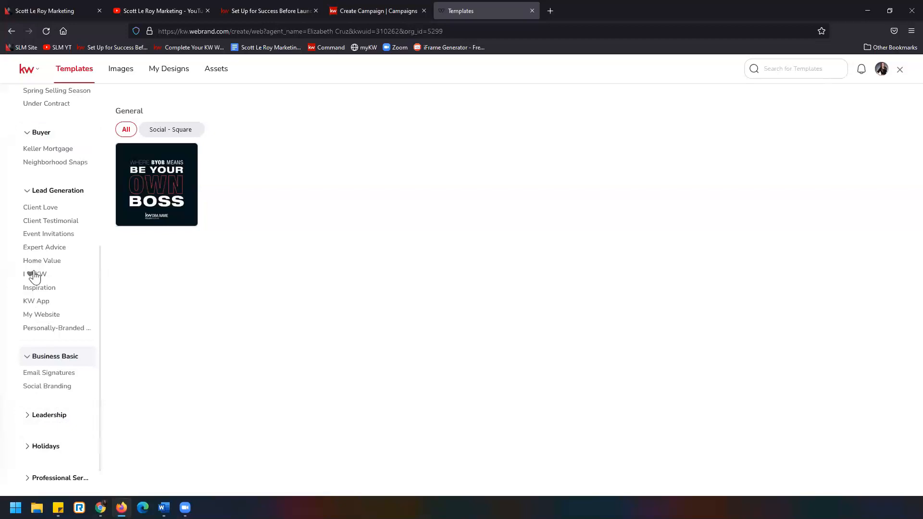
click(54, 392)
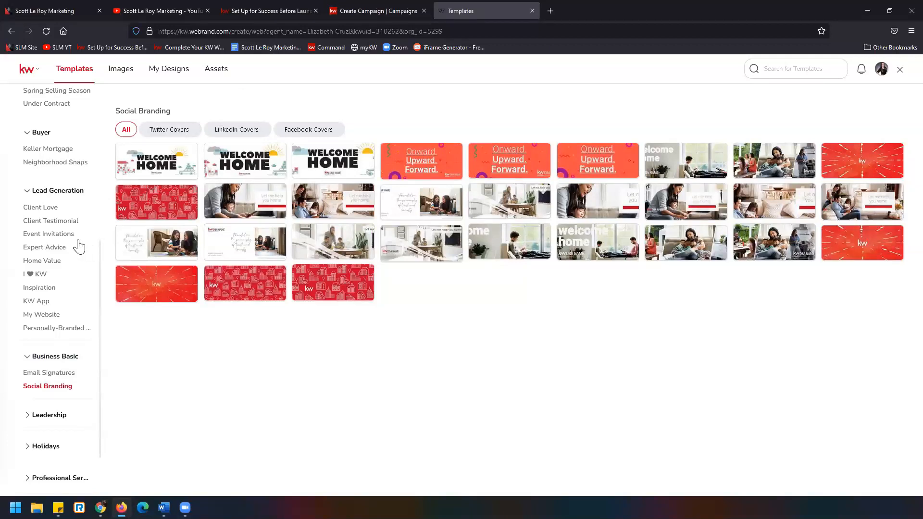
Show the I ♥ KW templates under Lead Generation and examine the individual designs, including MakingAMove_IG
click(56, 275)
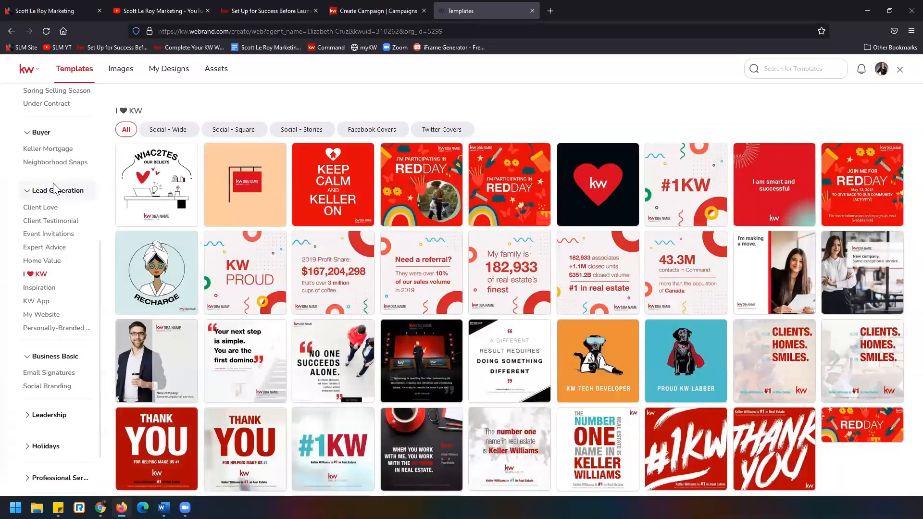
mouse_move(272, 258)
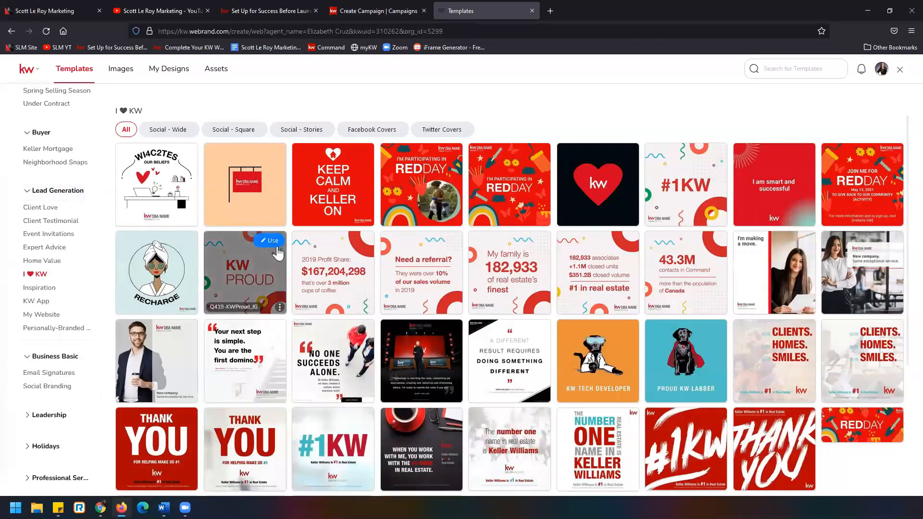
mouse_move(769, 261)
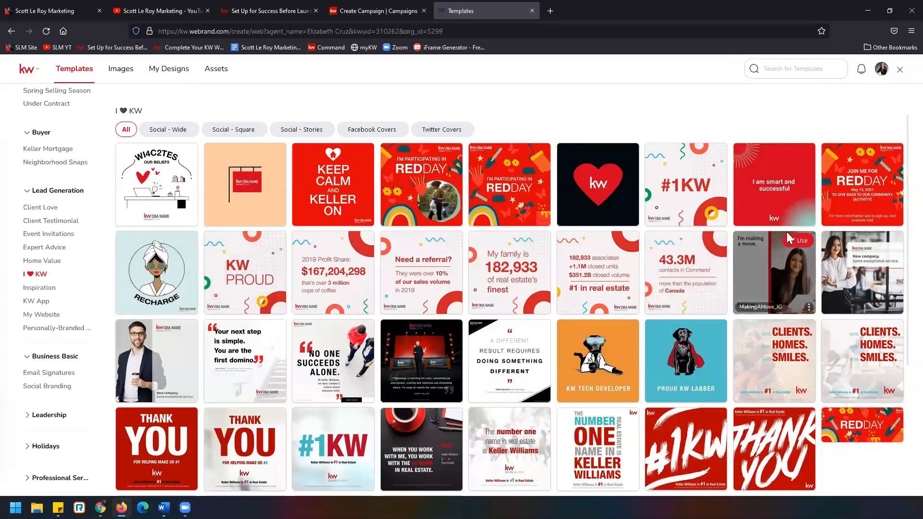
mouse_move(853, 260)
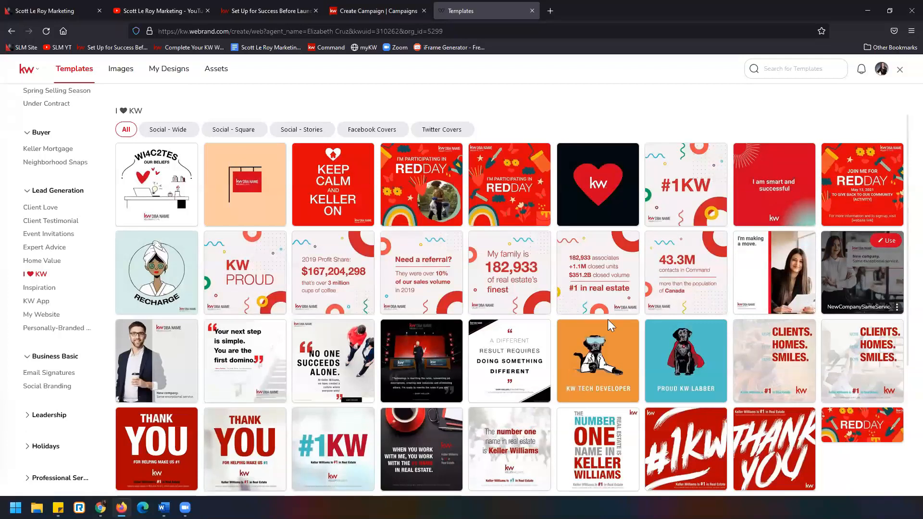
mouse_move(156, 375)
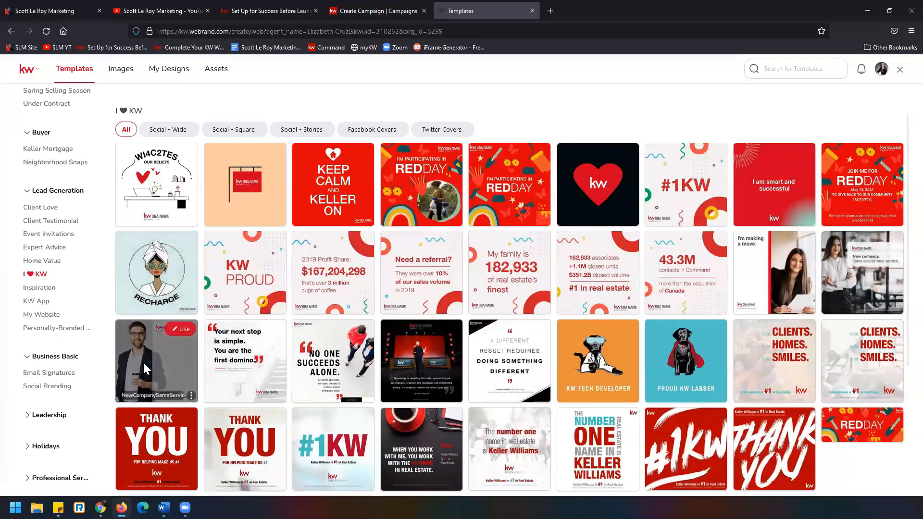
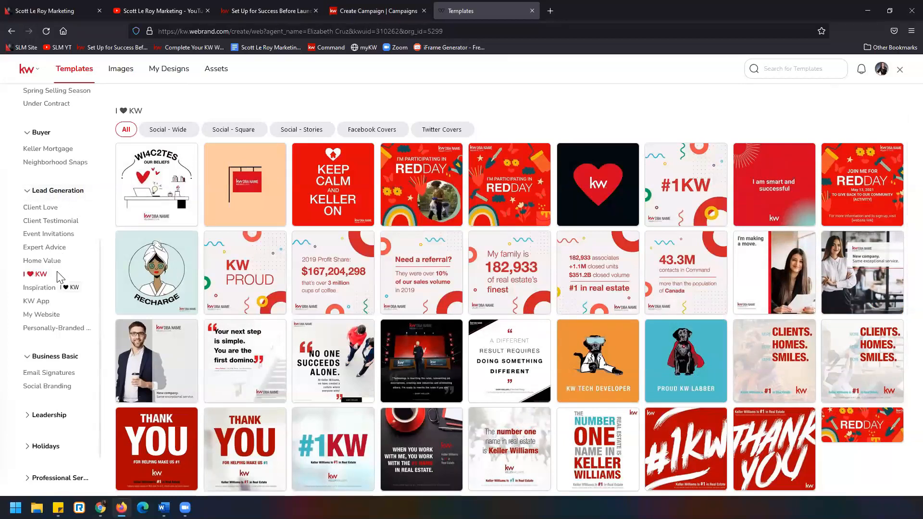
Close the design templates tab and return to the campaign's Media section
click(532, 11)
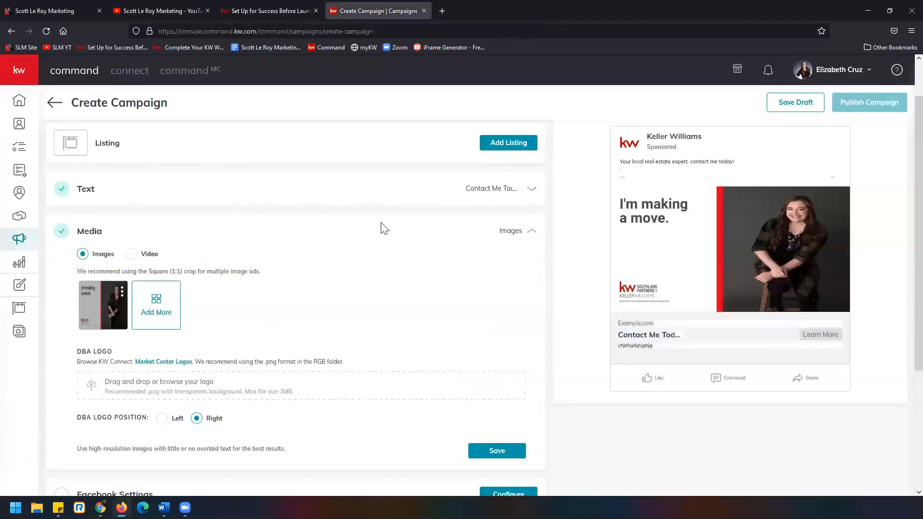
scroll(385, 229, down, 1)
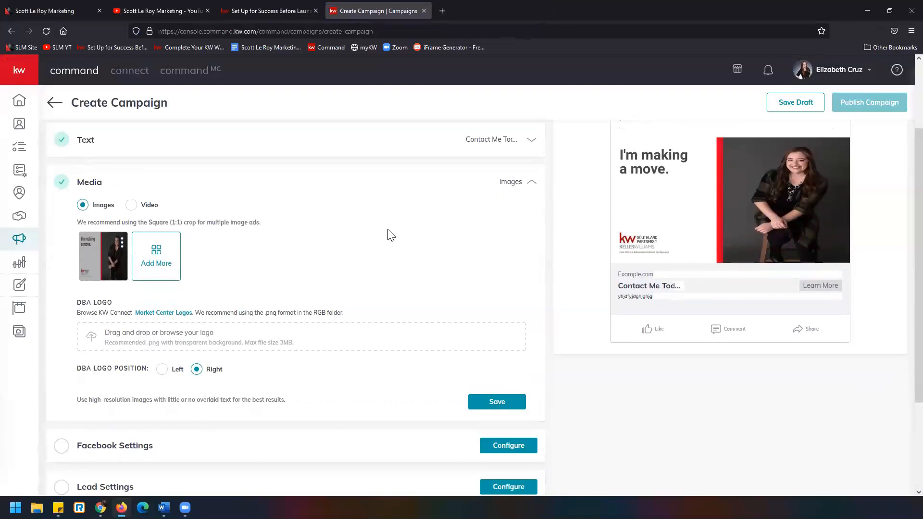
scroll(390, 236, down, 1)
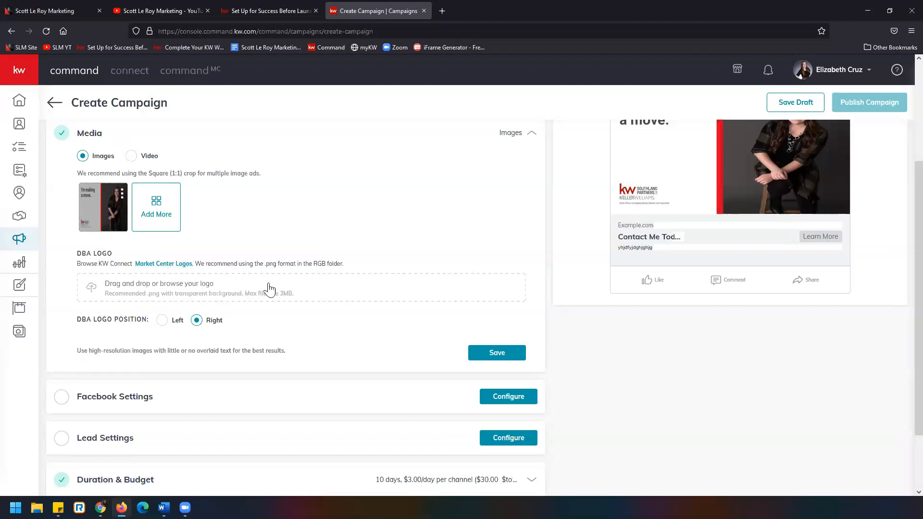
Upload a DBA logo from the KellerWilliams_Reversed_Grayscale folder inside KW Logos, under KellerWilliams_Realty_Reversed_Grayscale
click(303, 300)
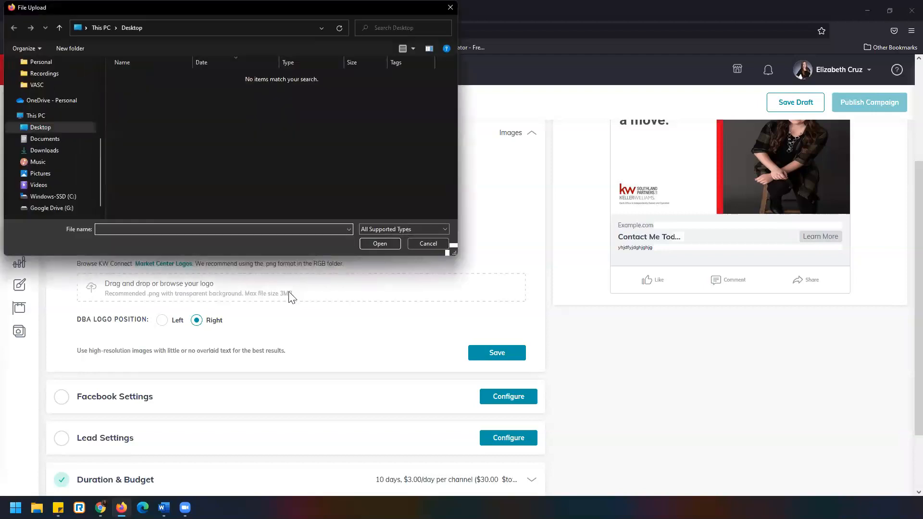
scroll(62, 166, up, 5)
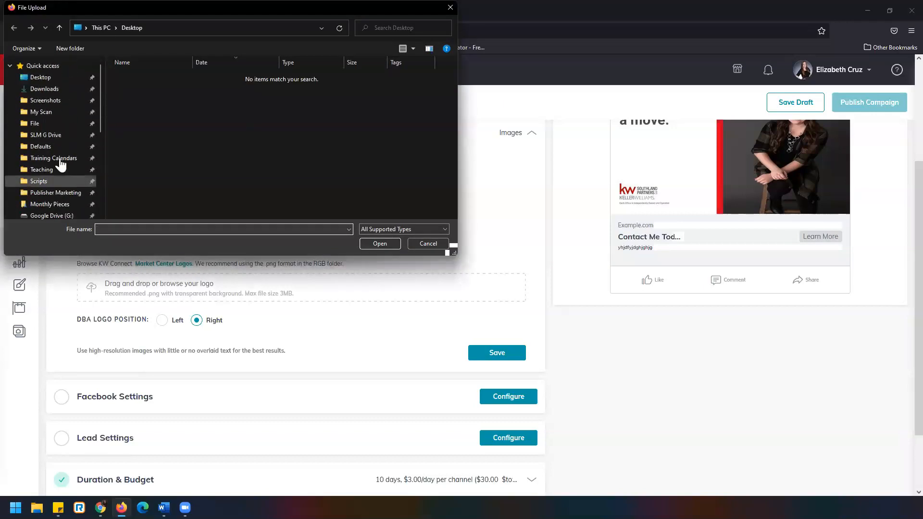
click(63, 135)
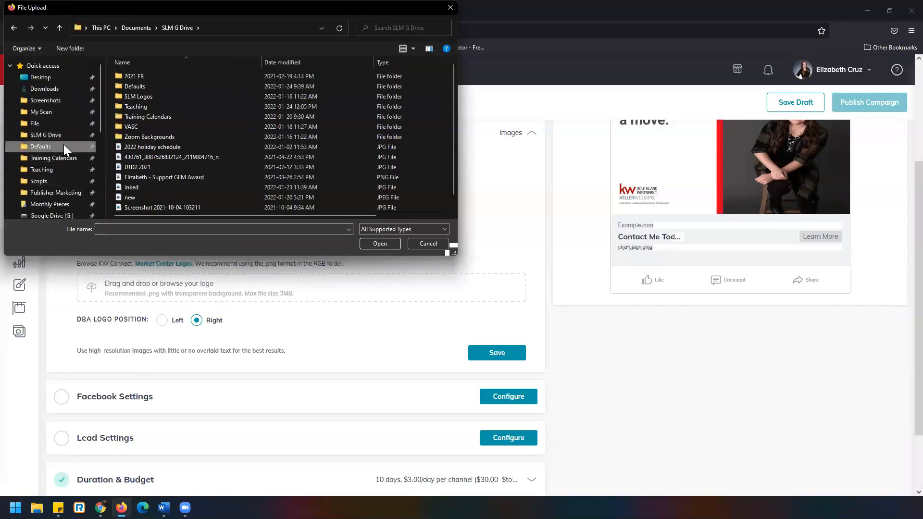
click(63, 147)
double_click(135, 80)
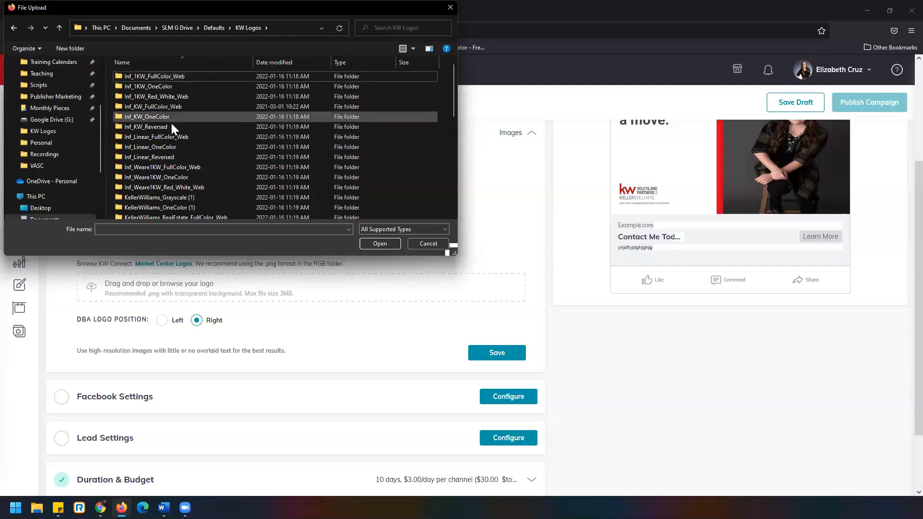
scroll(171, 124, down, 6)
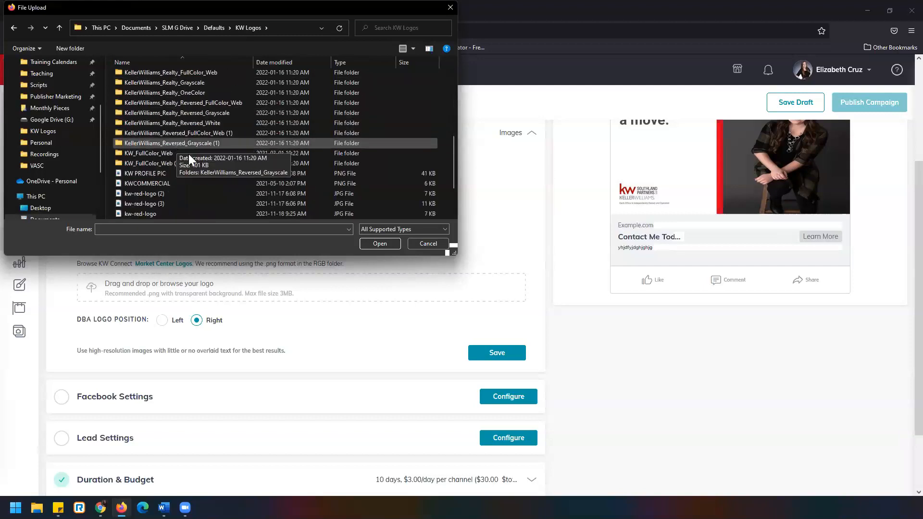
double_click(220, 114)
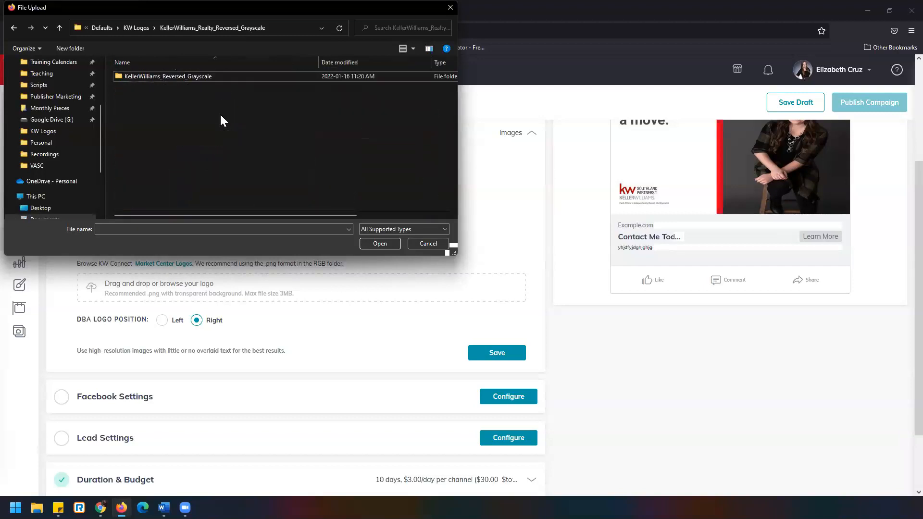
double_click(210, 76)
double_click(143, 100)
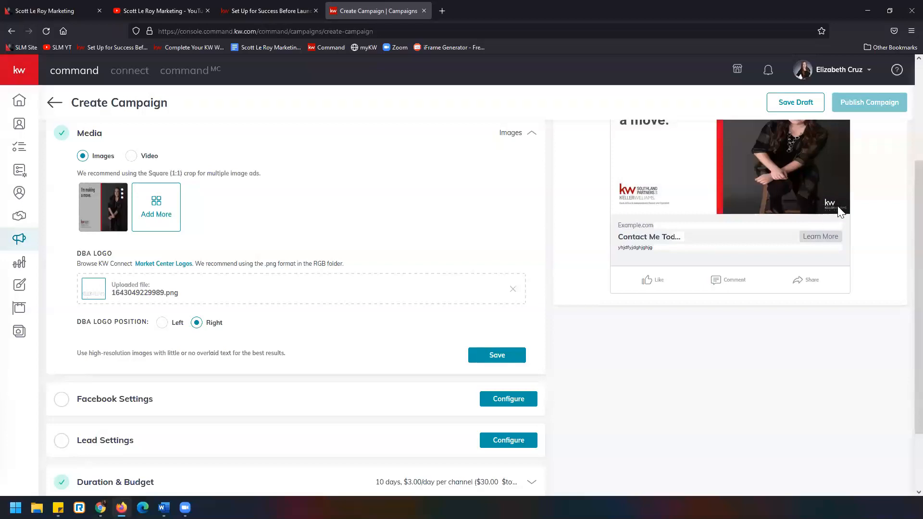
Check the logo in the ad preview and remove the uploaded DBA logo file
scroll(848, 236, up, 1)
scroll(848, 238, up, 3)
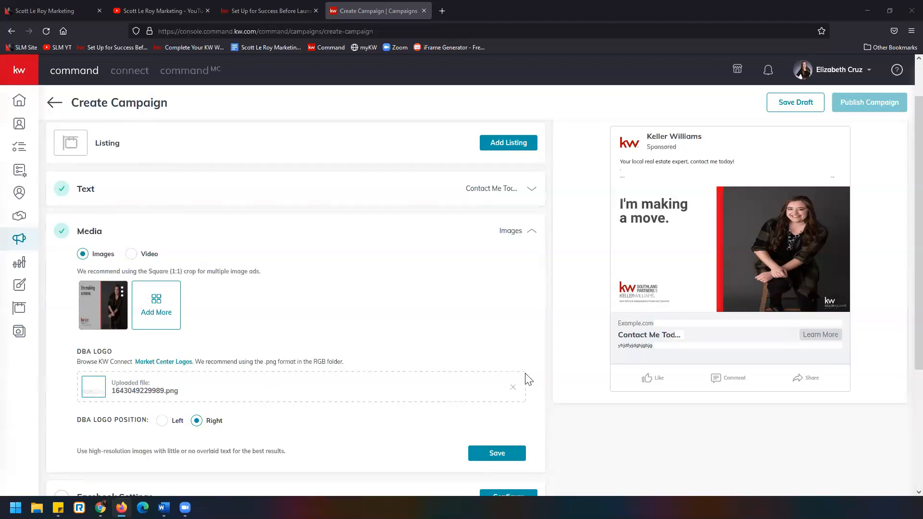
scroll(521, 316, down, 3)
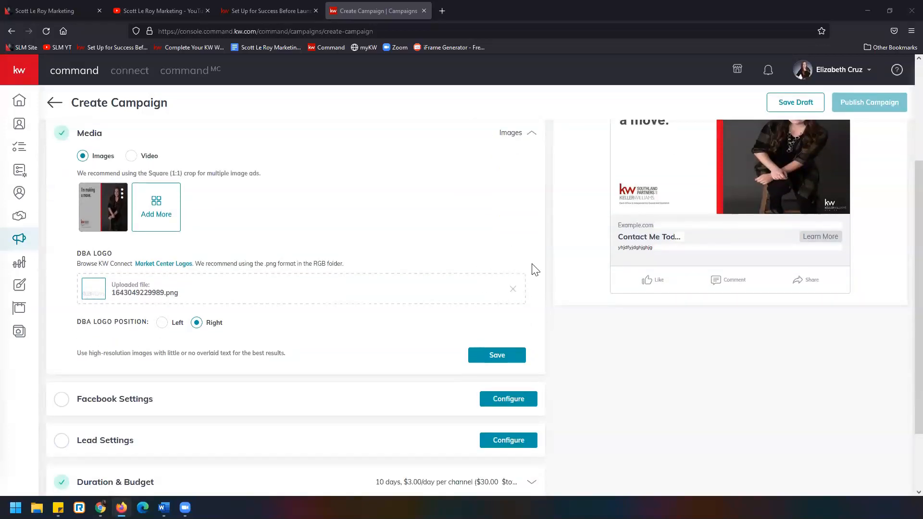
click(512, 289)
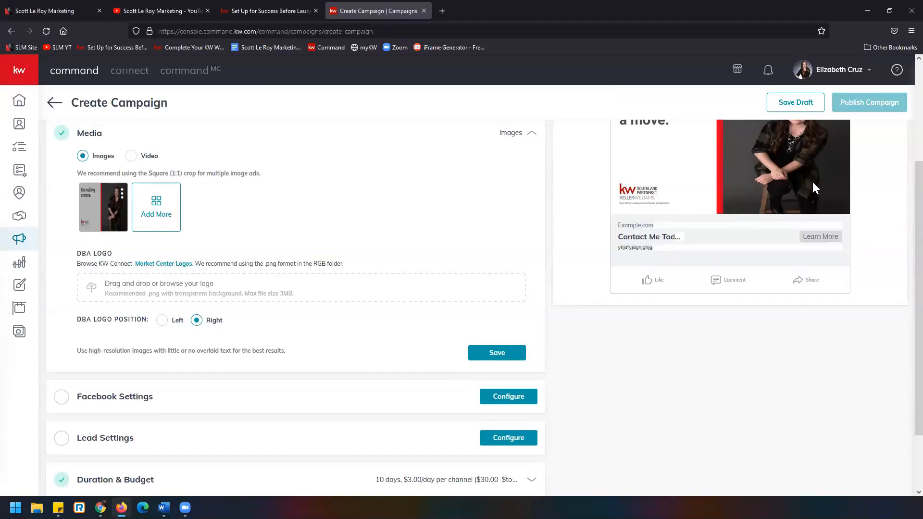
Set the DBA logo position to Left and save the campaign's media settings
scroll(304, 223, down, 1)
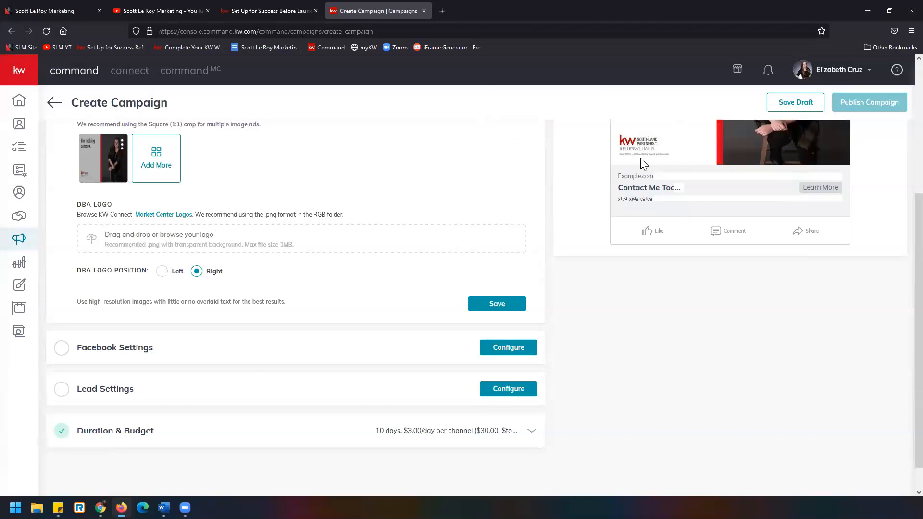
click(171, 273)
click(509, 310)
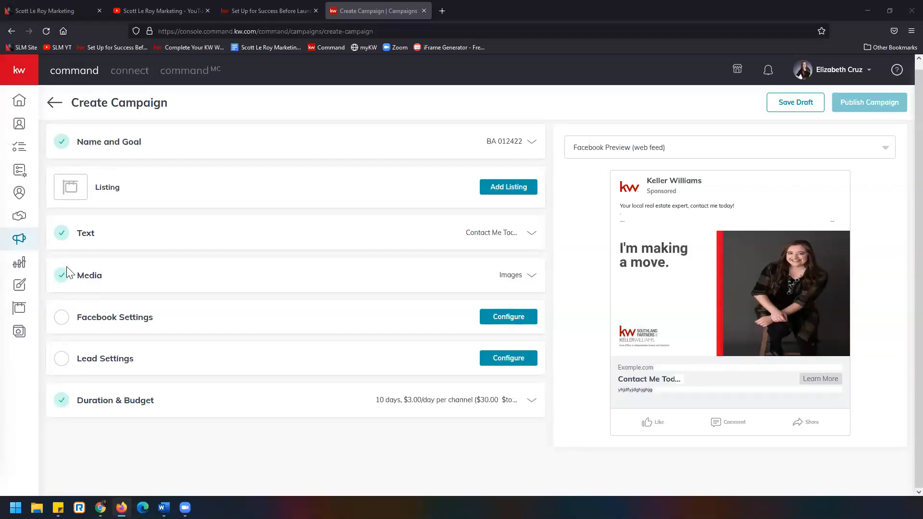
Start configuring the Facebook Settings and select the agent's connected Facebook account
click(523, 322)
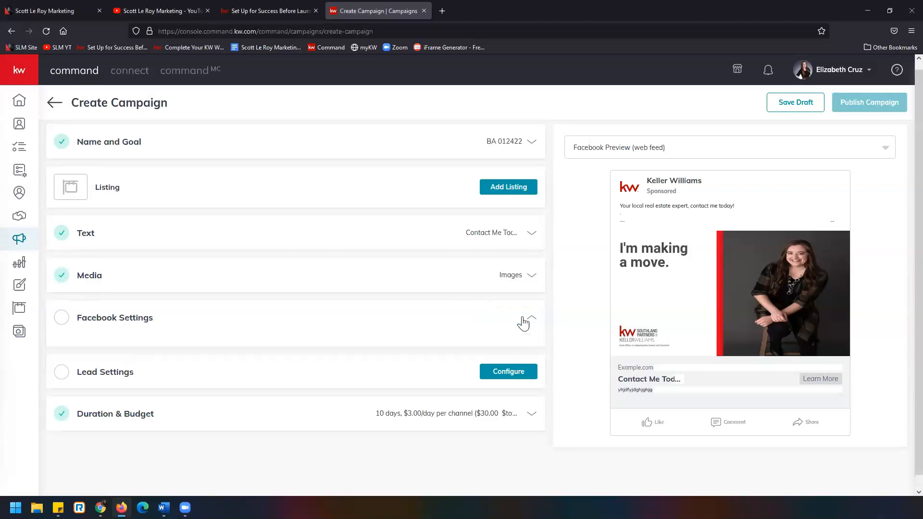
scroll(524, 302, down, 1)
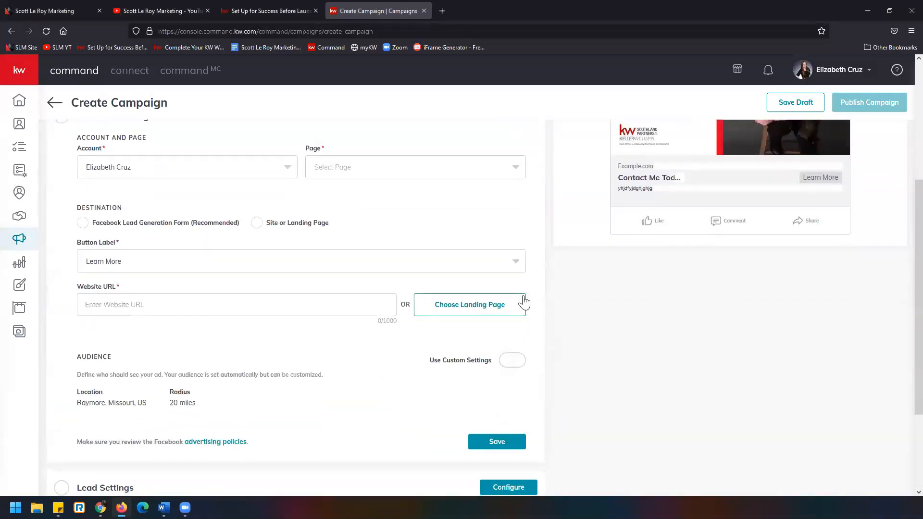
scroll(543, 303, up, 1)
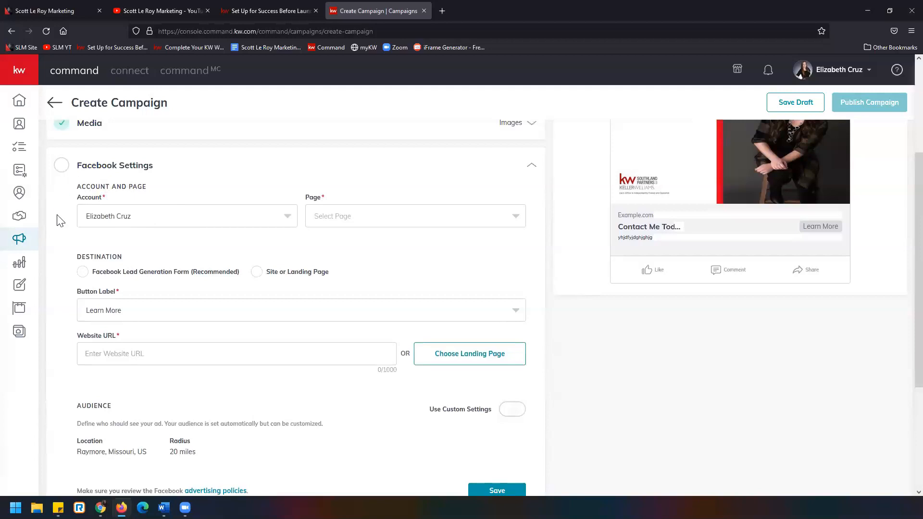
click(267, 223)
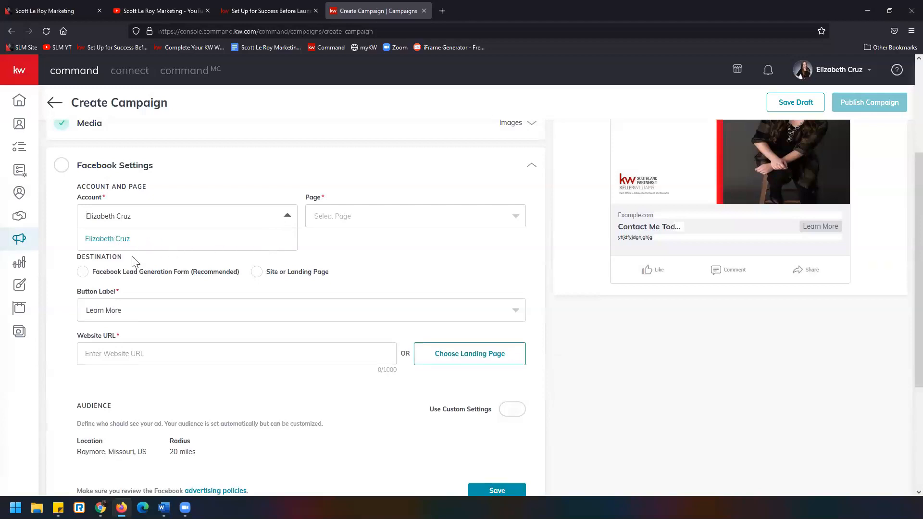
click(139, 243)
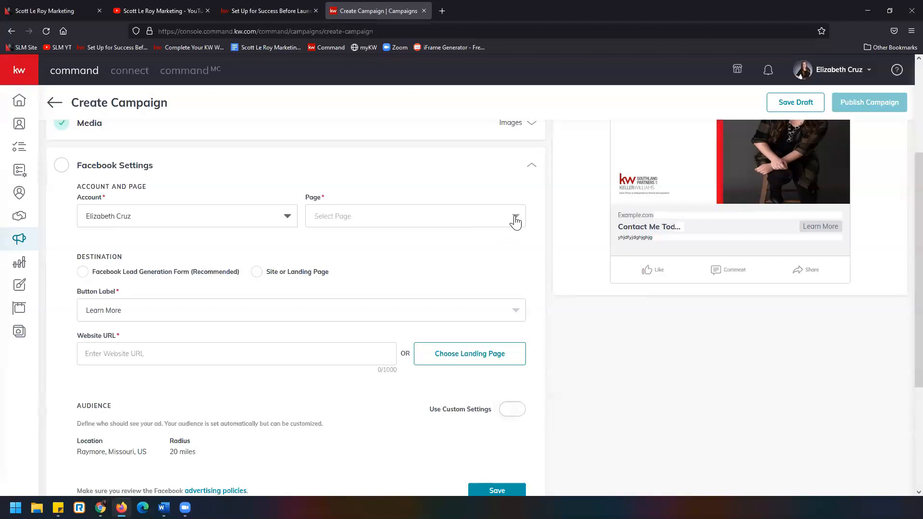
Select the agent's real estate business page with KW Southland Partners, LLC as the Facebook page for the ad
click(516, 219)
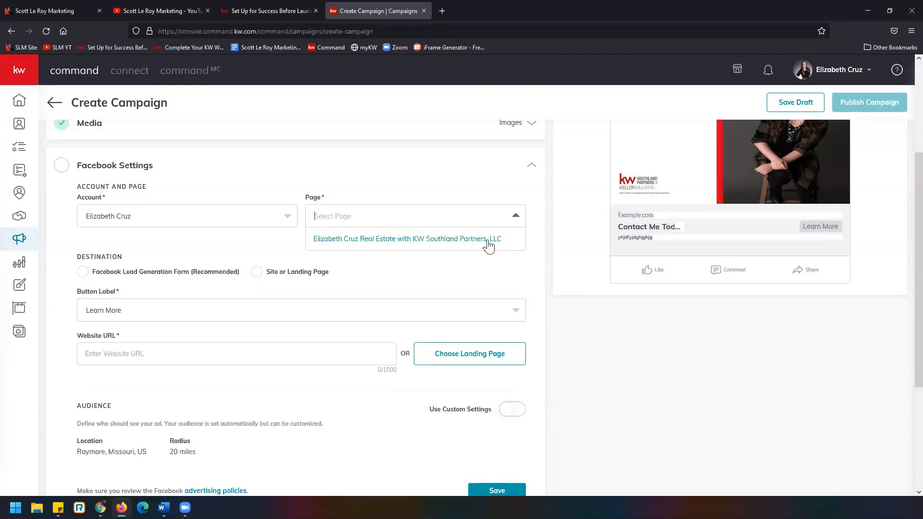
click(514, 215)
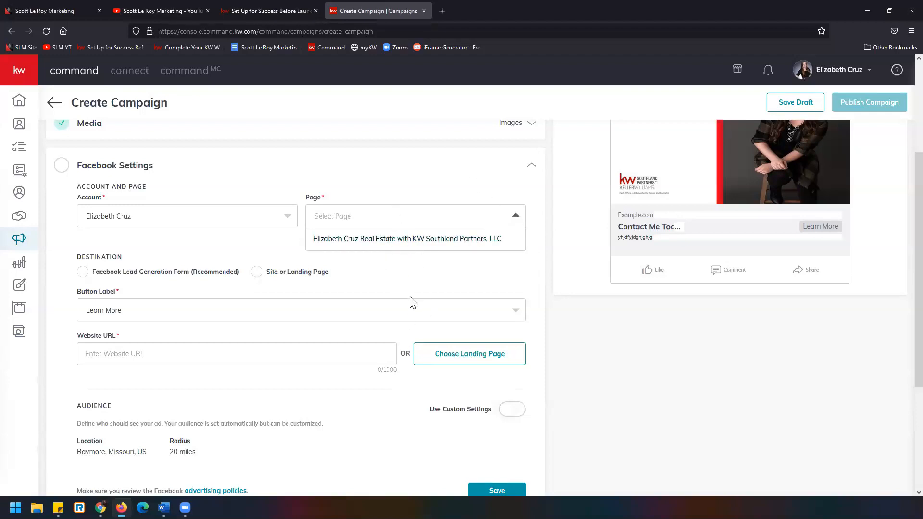
click(399, 242)
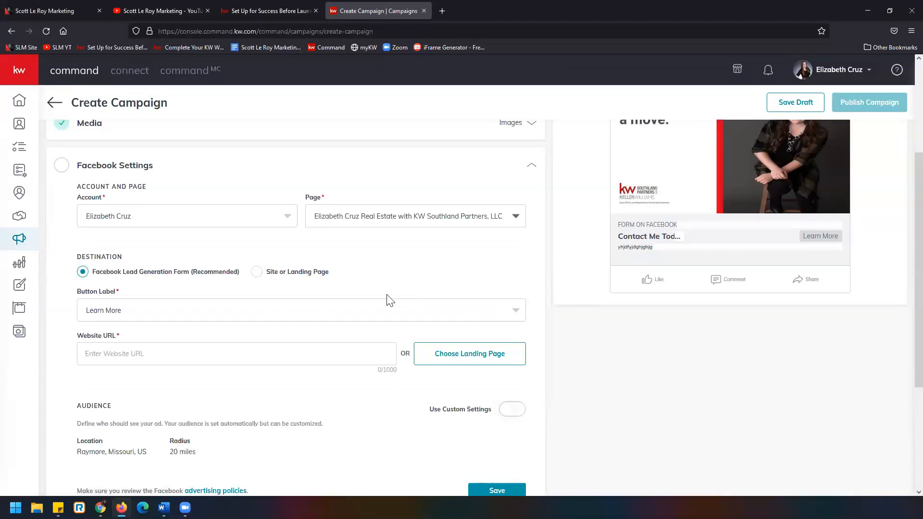
scroll(443, 316, up, 2)
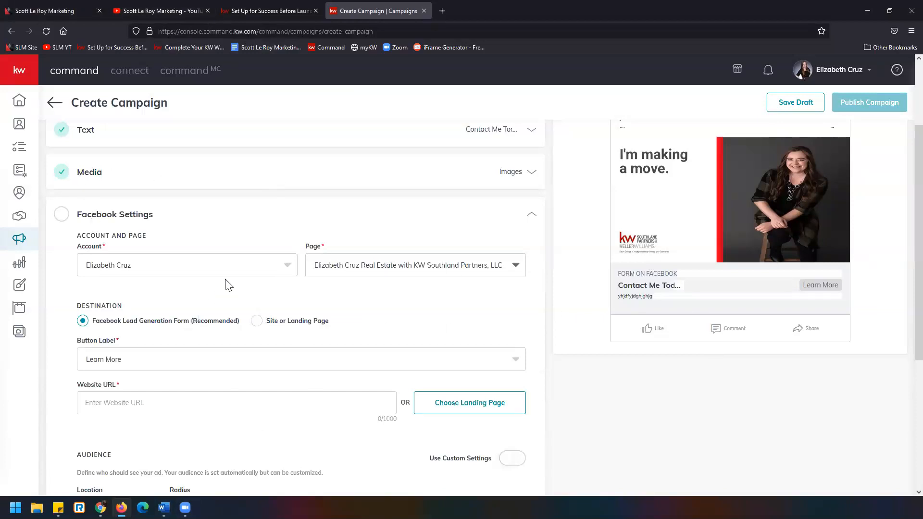
Switch to the Facebook ad setup article and examine step 5 about accepting Facebook's Lead Ad Terms
click(267, 11)
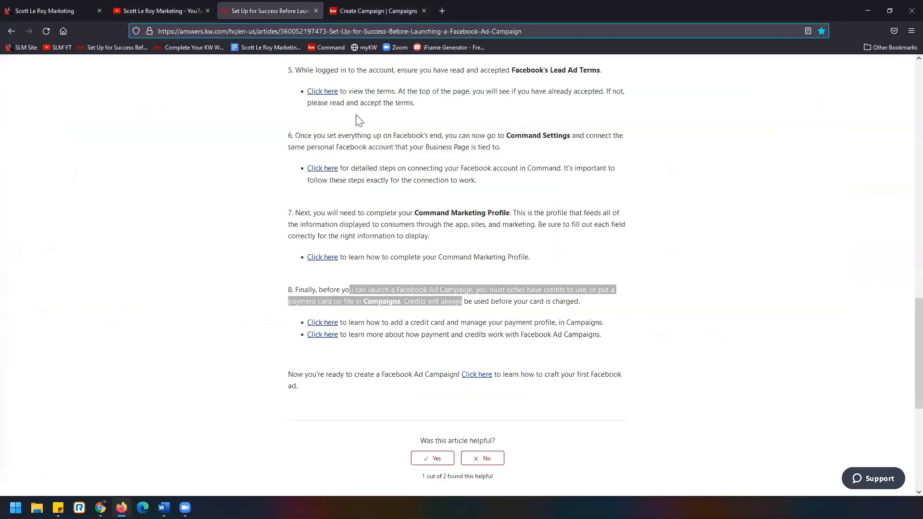
click(331, 31)
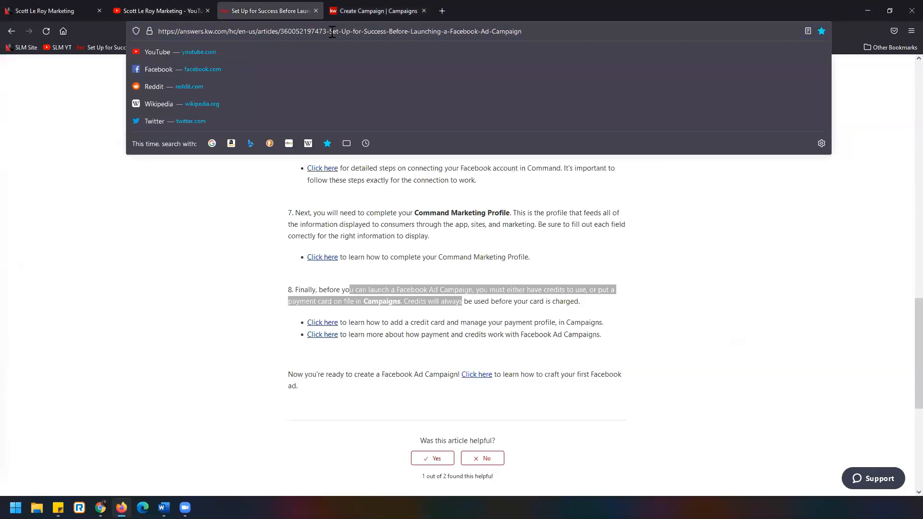
triple_click(272, 32)
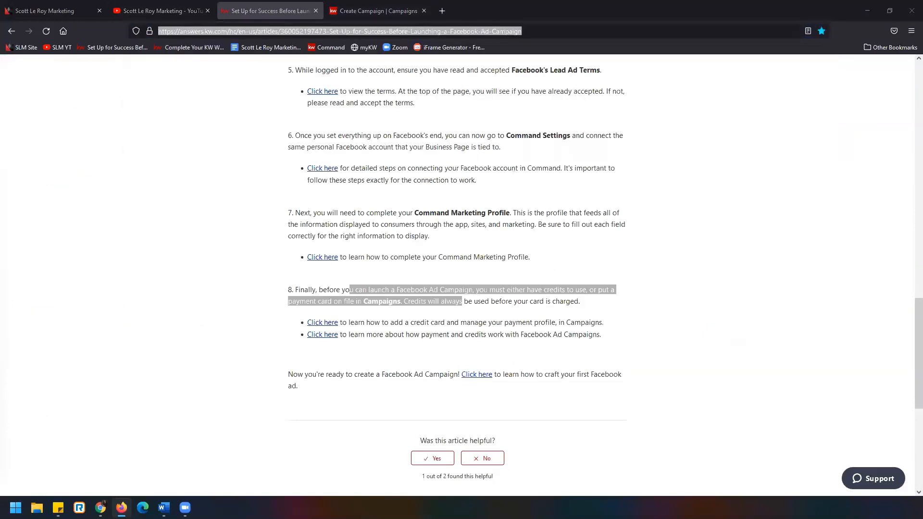
scroll(433, 351, up, 10)
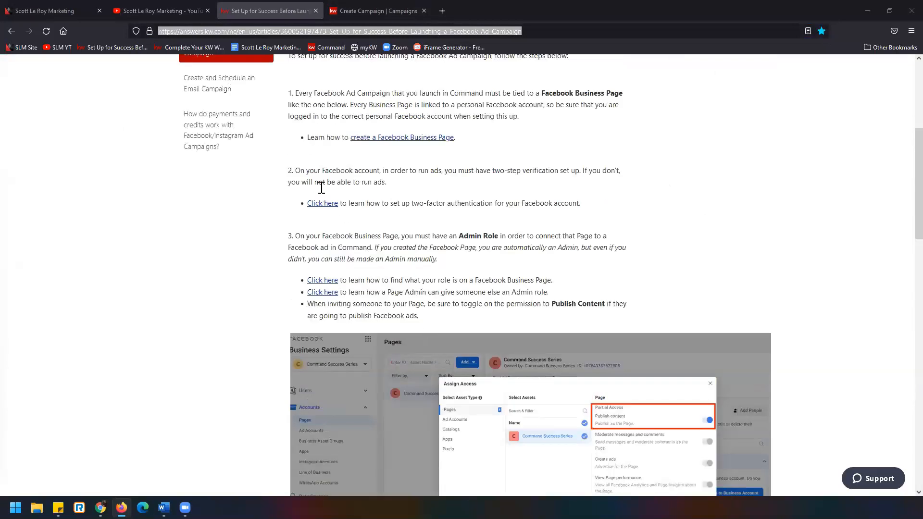
scroll(322, 190, down, 7)
scroll(342, 252, down, 1)
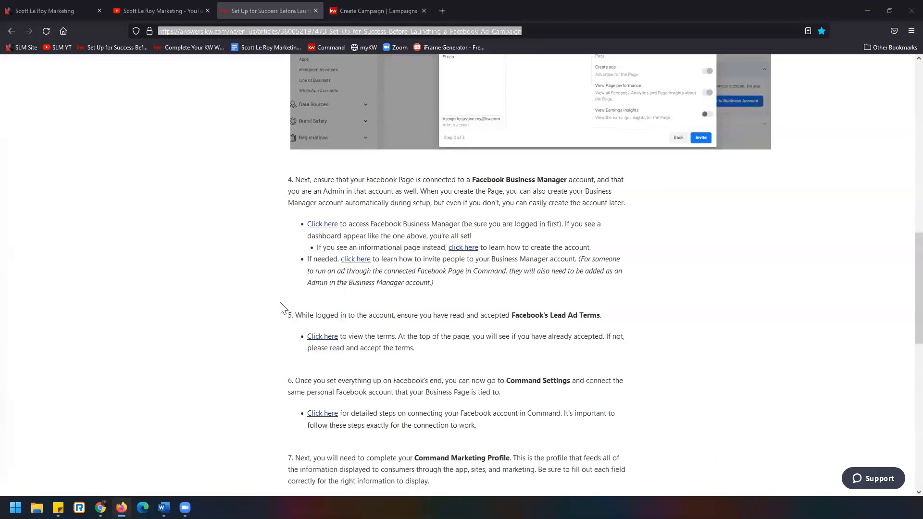
drag(283, 309, 499, 362)
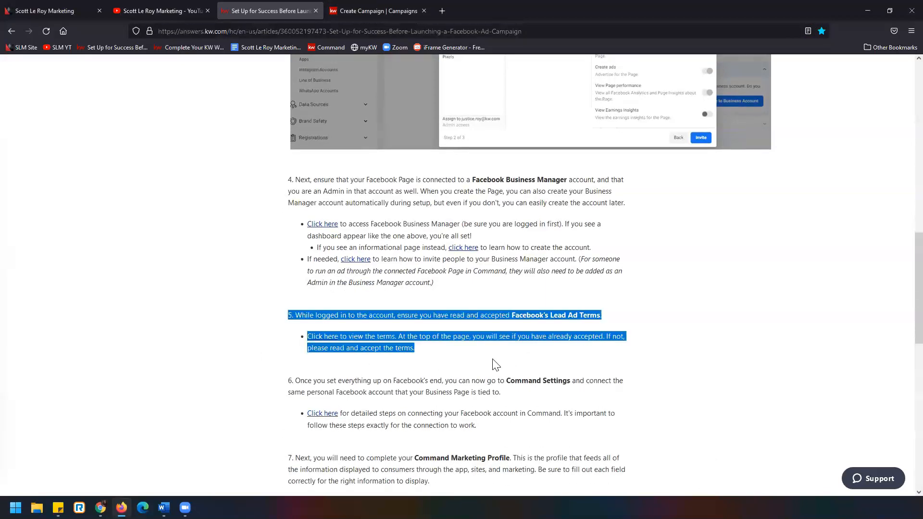
Return to the campaign and review the Facebook account, page, destination and audience settings alongside the ad preview
click(369, 5)
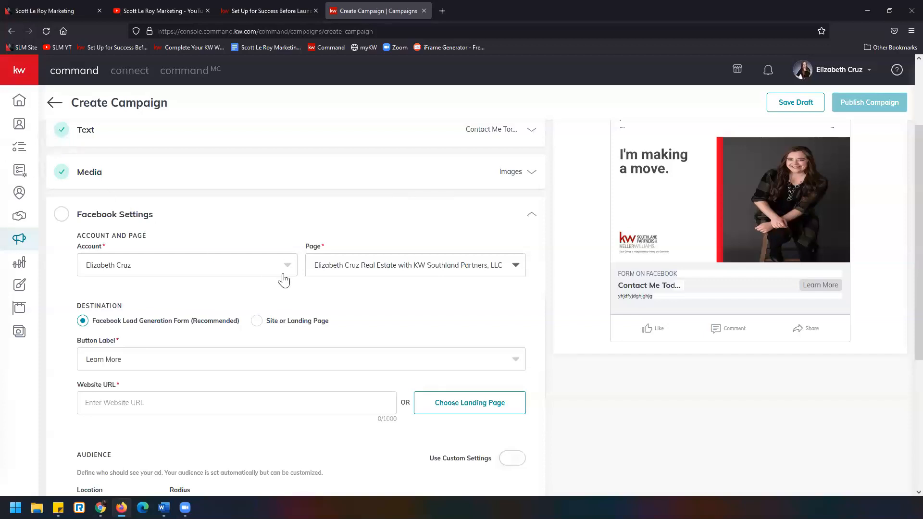
scroll(336, 262, down, 1)
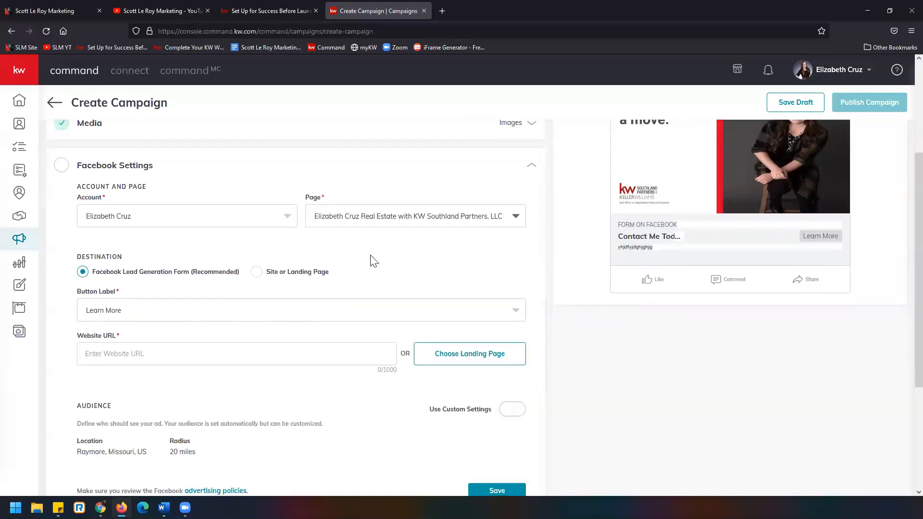
scroll(372, 259, down, 1)
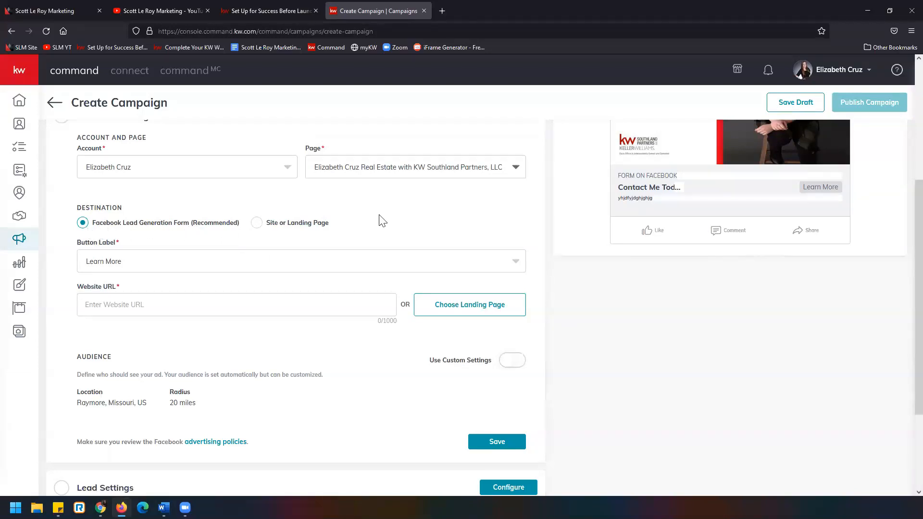
scroll(826, 211, up, 4)
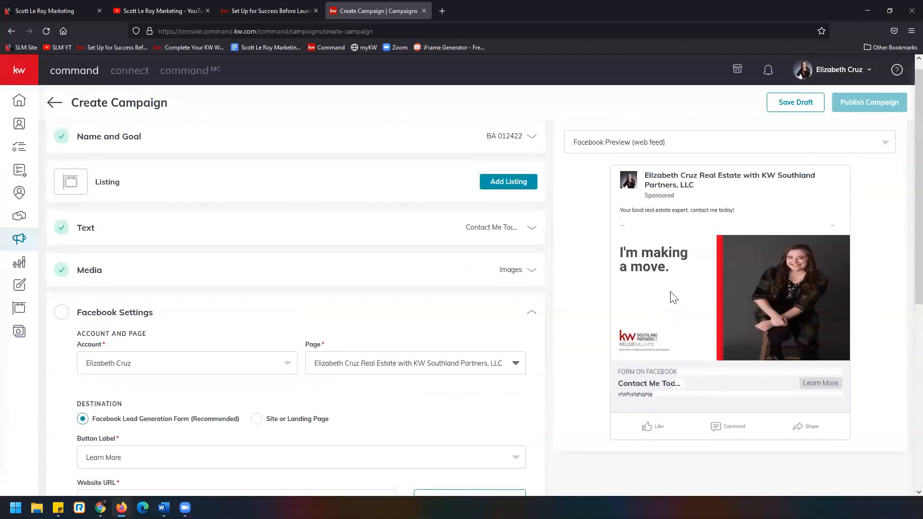
scroll(693, 364, down, 1)
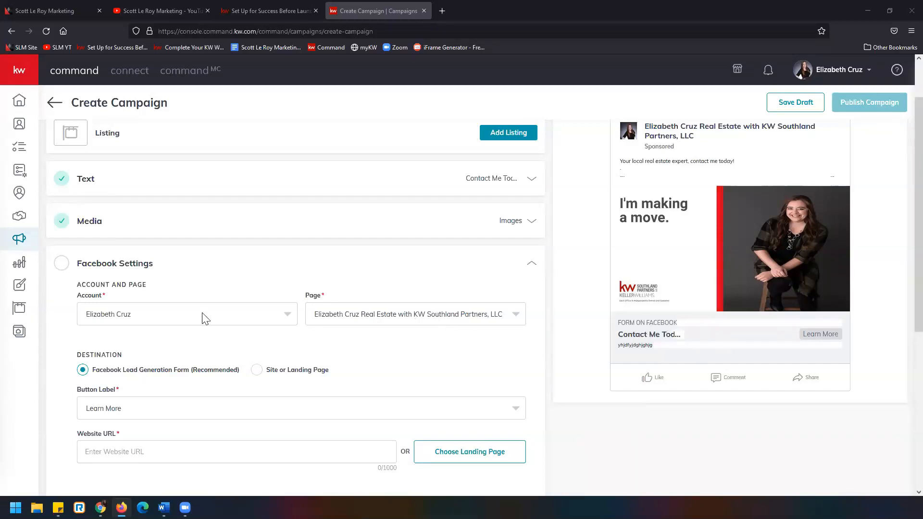
Set the ad's destination to Site or Landing Page in the Facebook Settings
scroll(209, 326, down, 1)
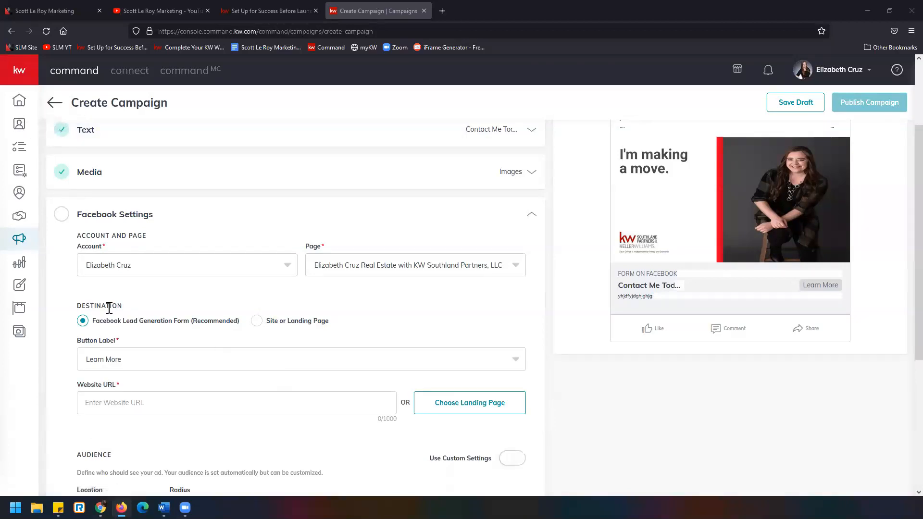
drag(99, 321, 230, 327)
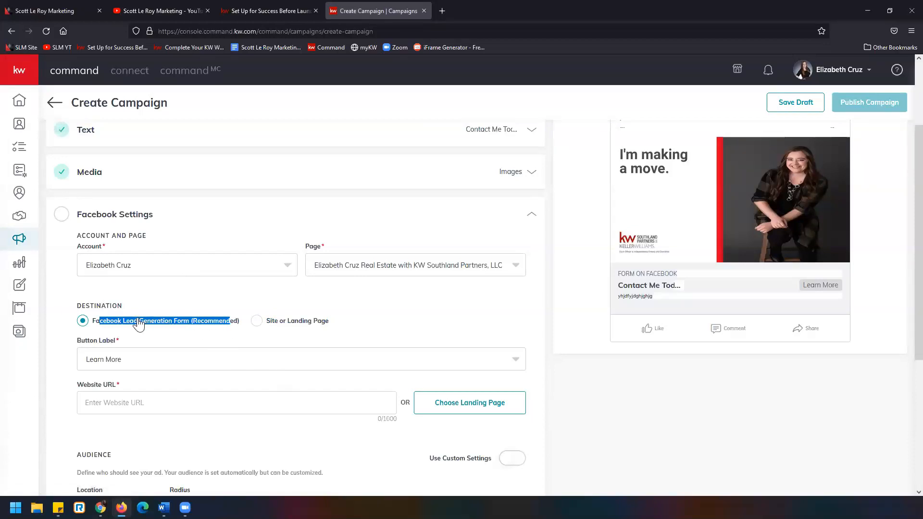
click(260, 327)
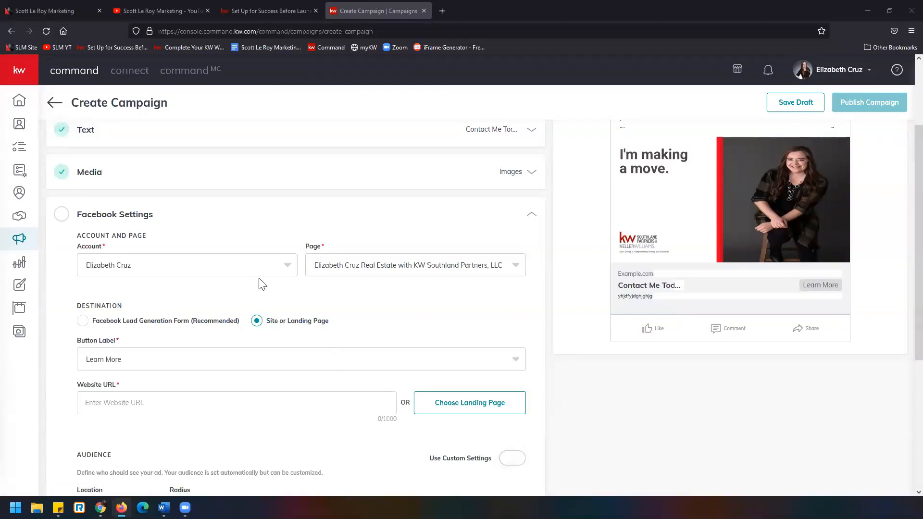
Try to switch the ad's destination back to Facebook Lead Generation Form (Recommended)
scroll(258, 283, down, 1)
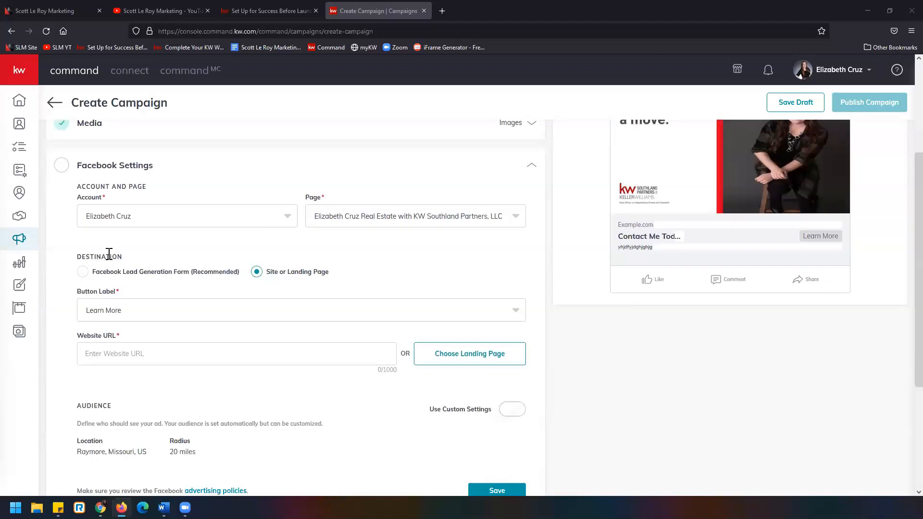
click(83, 272)
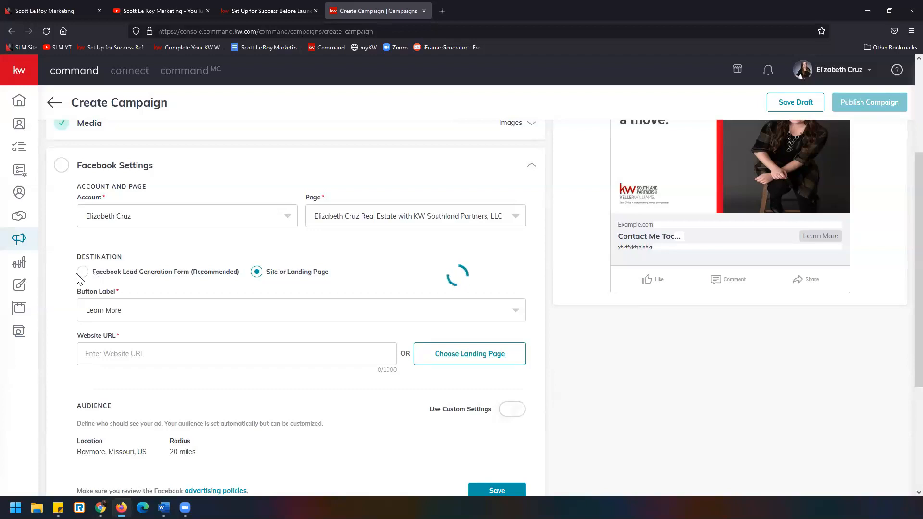
scroll(86, 275, down, 1)
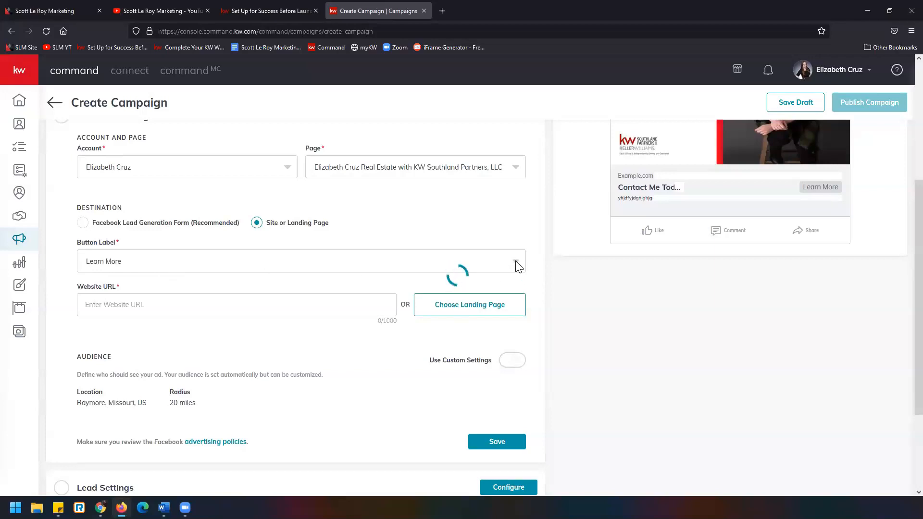
scroll(390, 323, up, 1)
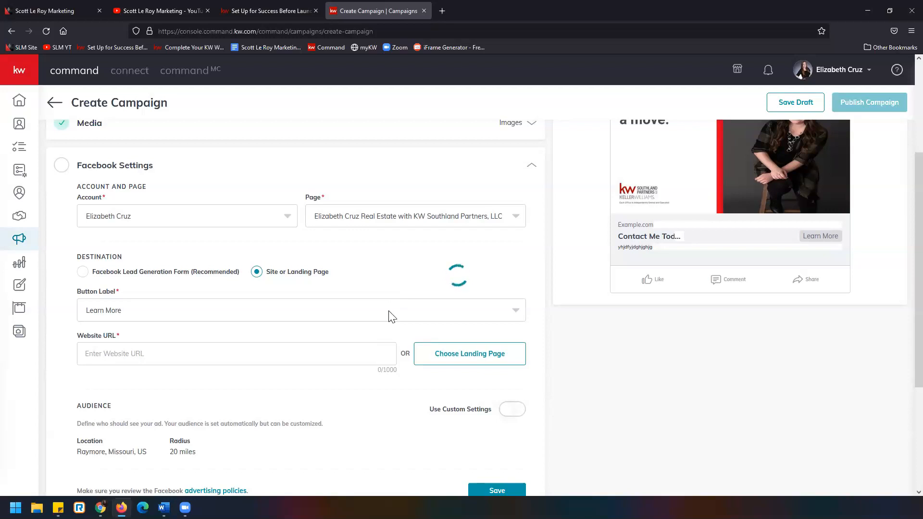
Reload the page and create a social ad campaign named "rsgsfg" with the Brand Awareness goal on Facebook, dismissing the image crop preview
click(47, 31)
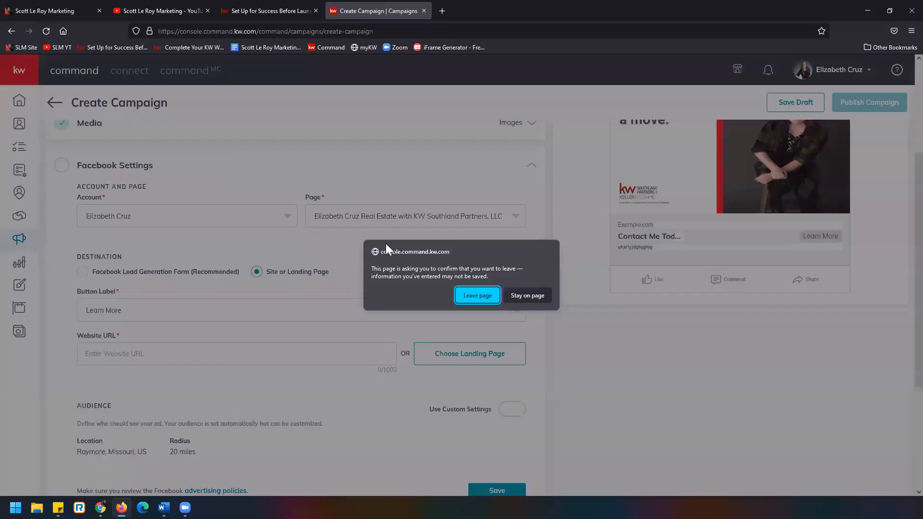
click(493, 297)
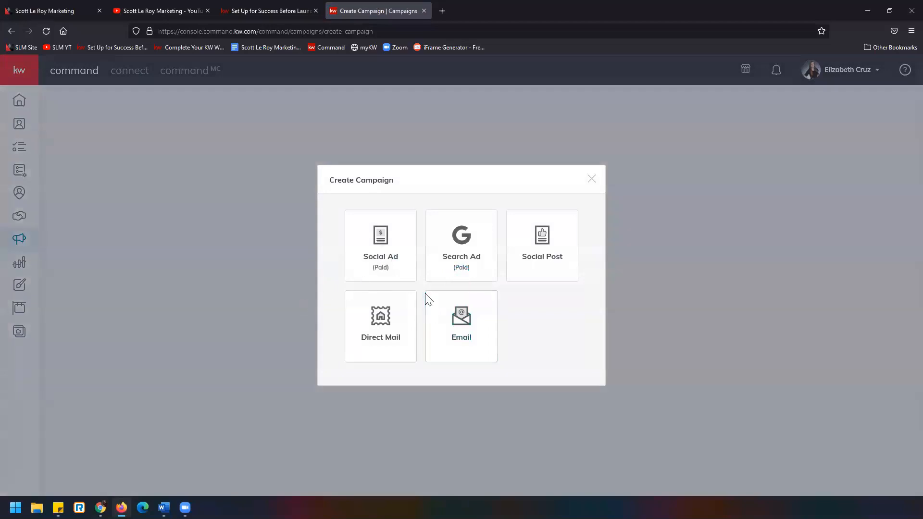
click(397, 246)
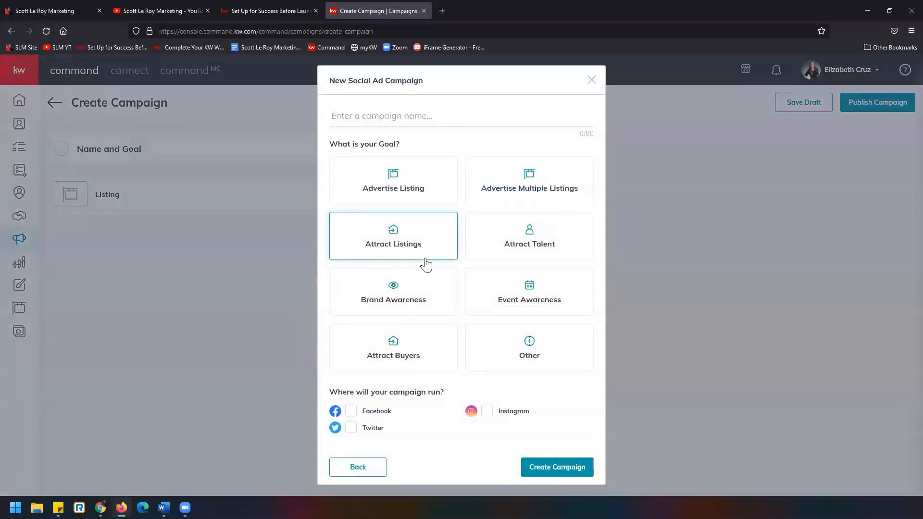
click(402, 122)
text(rsgsfg)
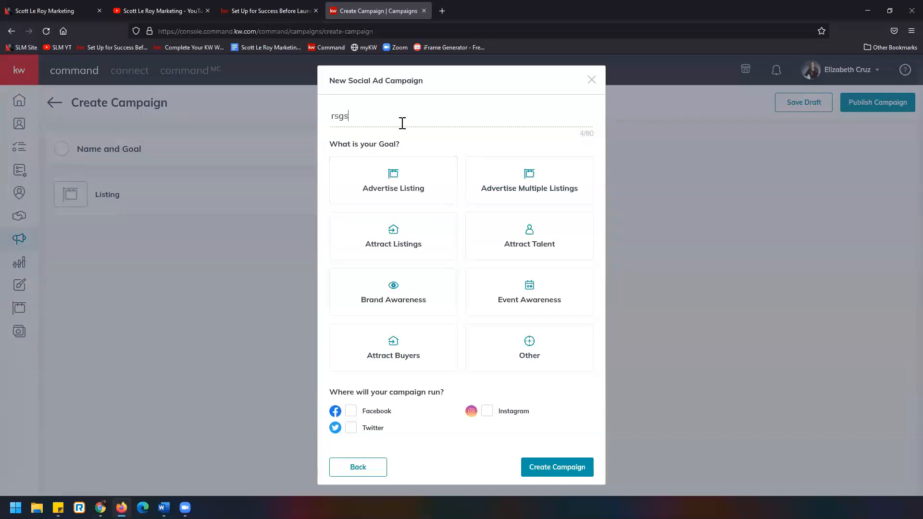
click(439, 307)
click(351, 421)
click(591, 482)
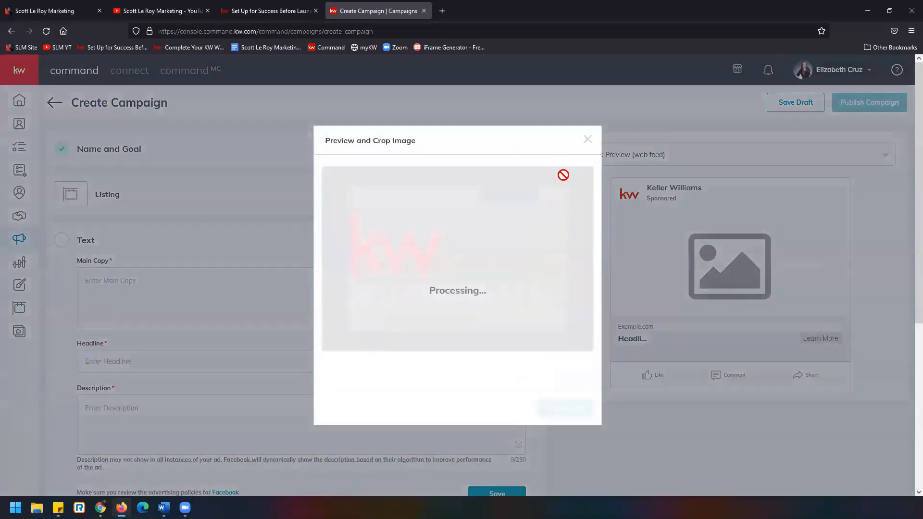
click(587, 141)
In the Facebook Settings, select the agent's KW Southland Partners, LLC page and the Facebook Lead Generation Form destination, keeping Learn More as button label
scroll(309, 243, down, 5)
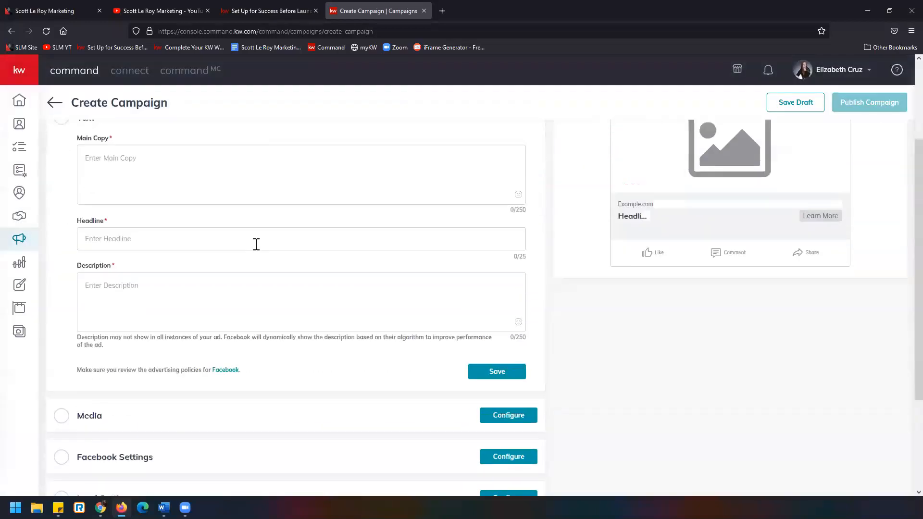
click(495, 322)
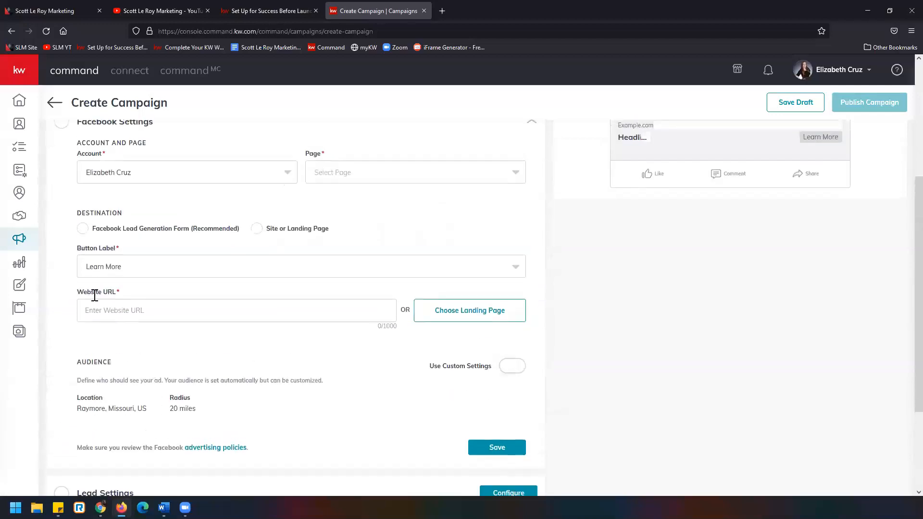
click(318, 174)
click(330, 200)
click(83, 230)
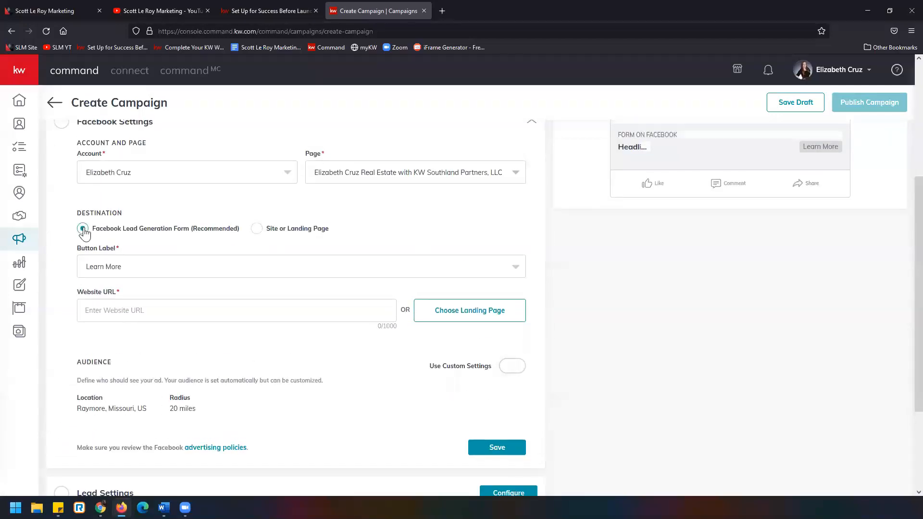
click(128, 272)
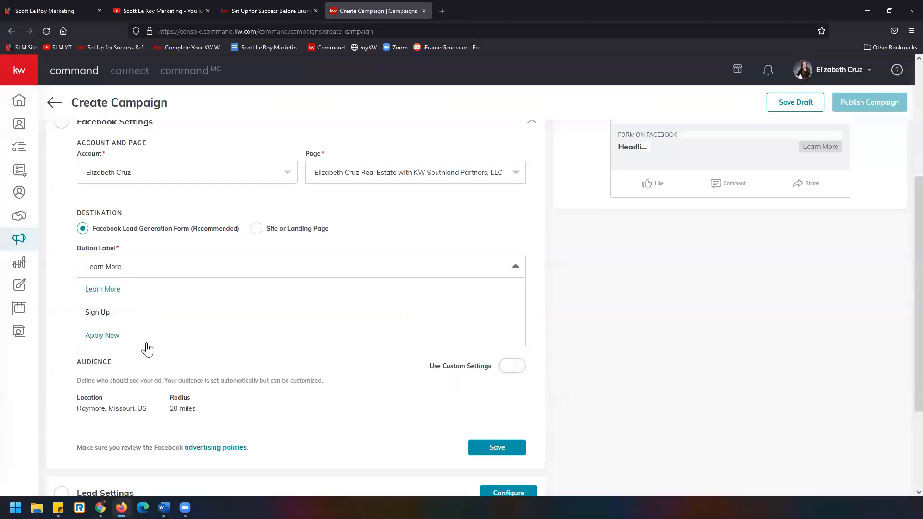
click(150, 277)
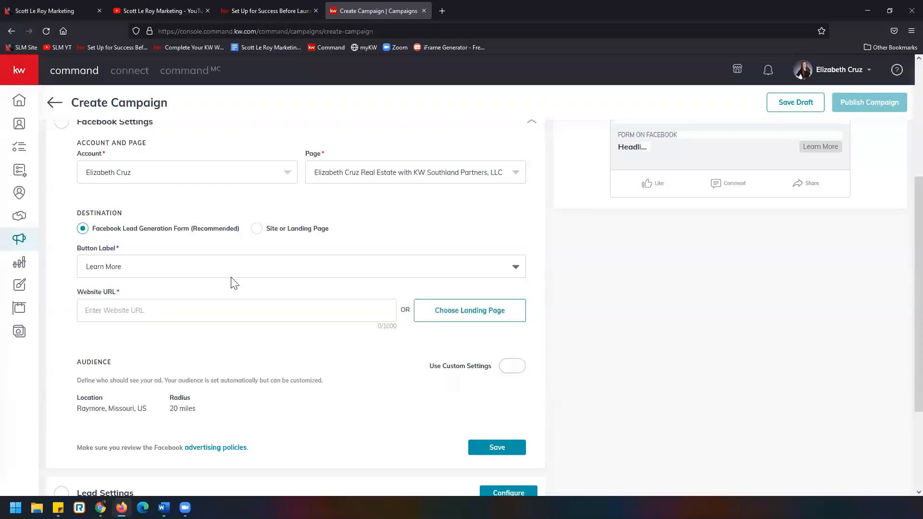
scroll(234, 283, down, 1)
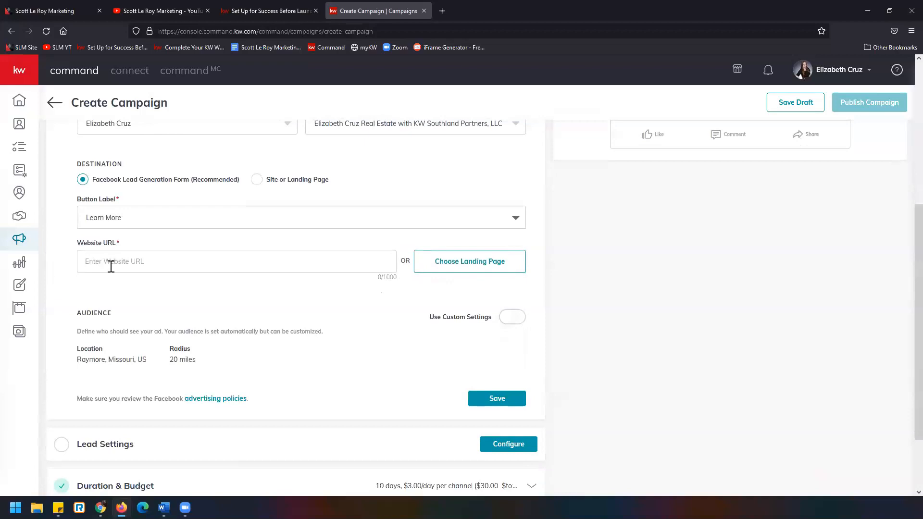
click(89, 265)
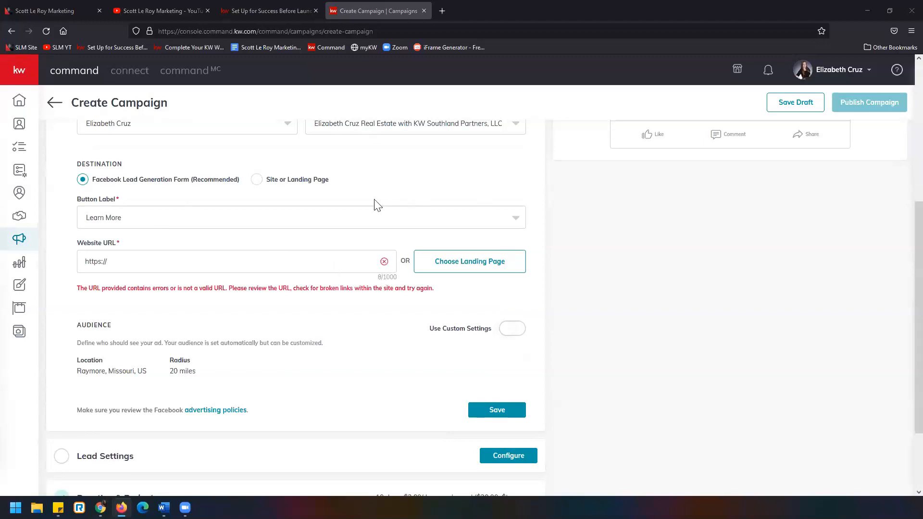
scroll(468, 253, up, 3)
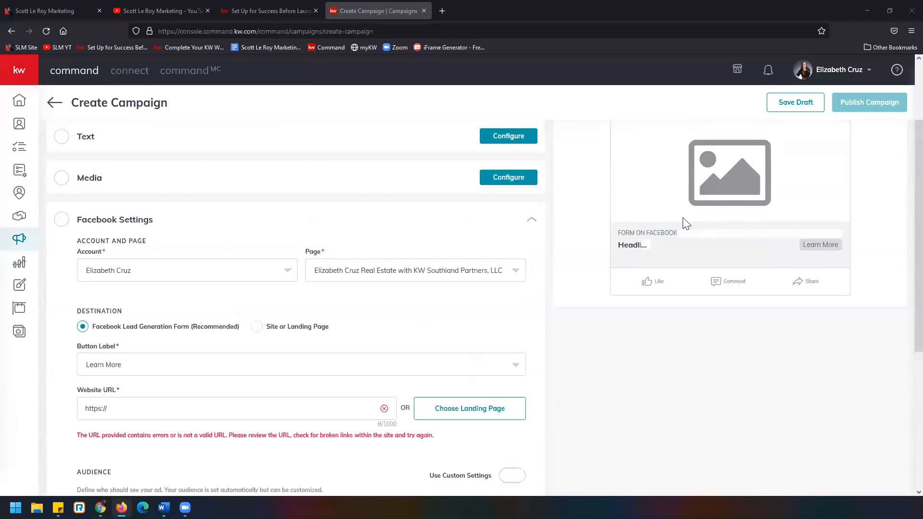
scroll(426, 252, down, 2)
click(202, 304)
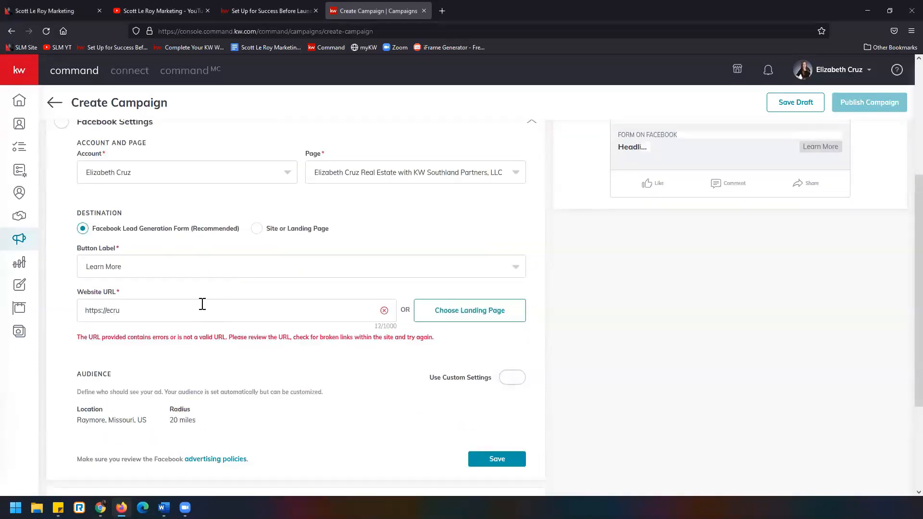
text(w.com)
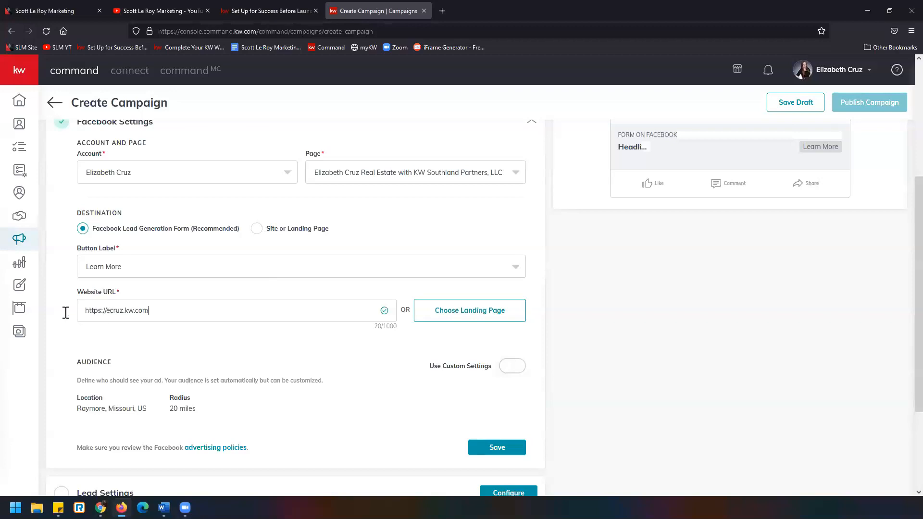
drag(84, 310, 109, 314)
Examine the list of landing pages available for the website URL and close it without choosing one
click(511, 316)
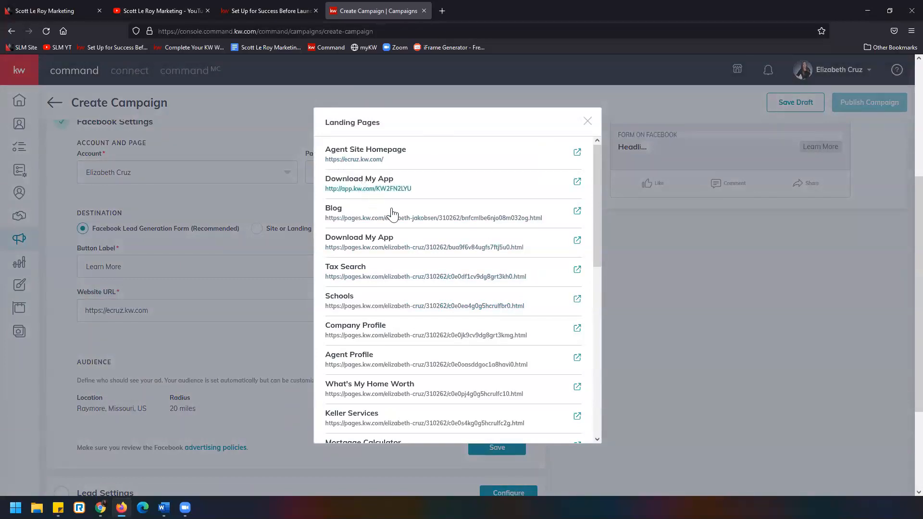
scroll(393, 215, down, 4)
scroll(393, 214, down, 4)
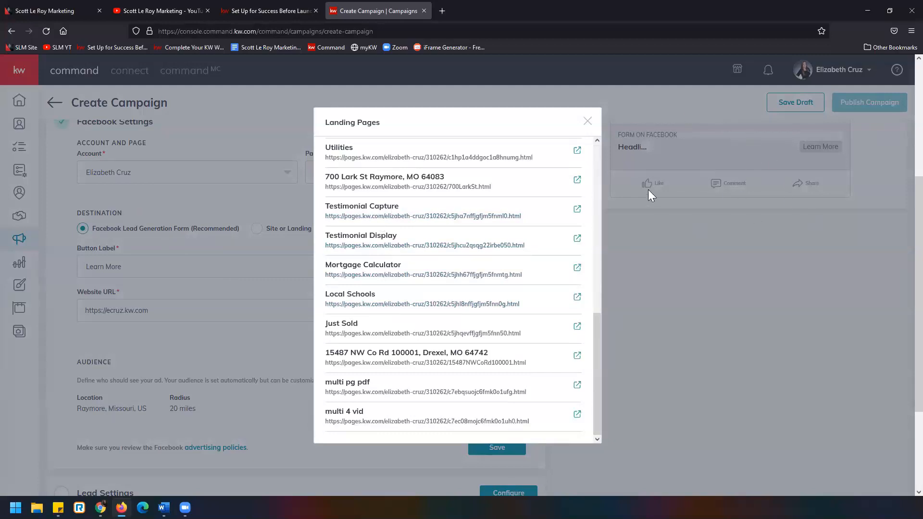
scroll(495, 303, up, 4)
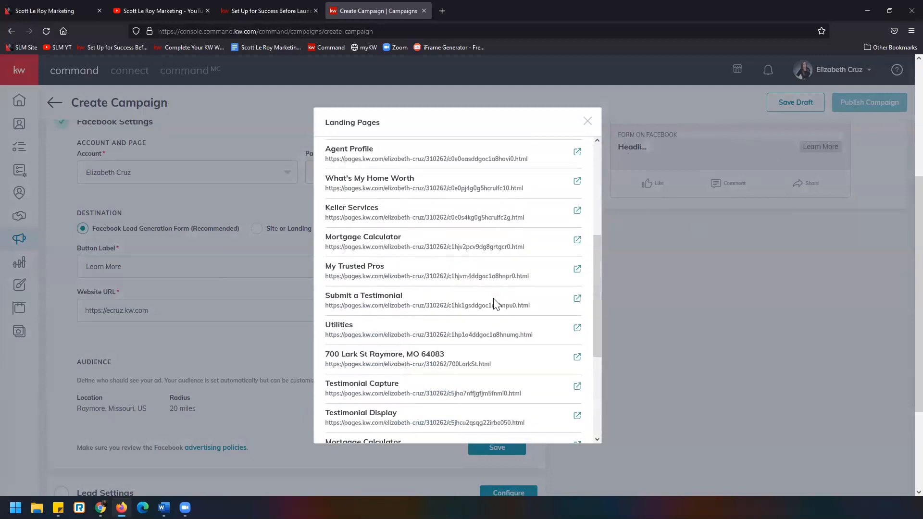
scroll(495, 304, up, 3)
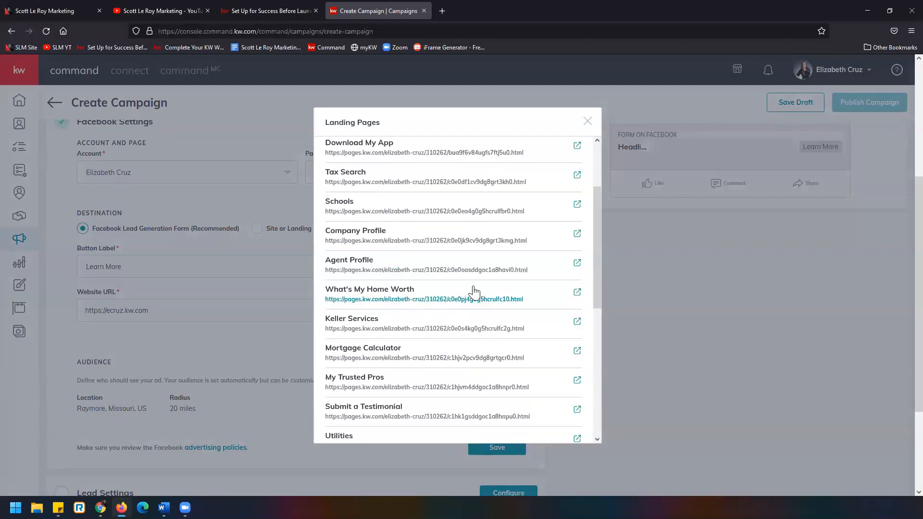
scroll(504, 269, up, 2)
click(588, 121)
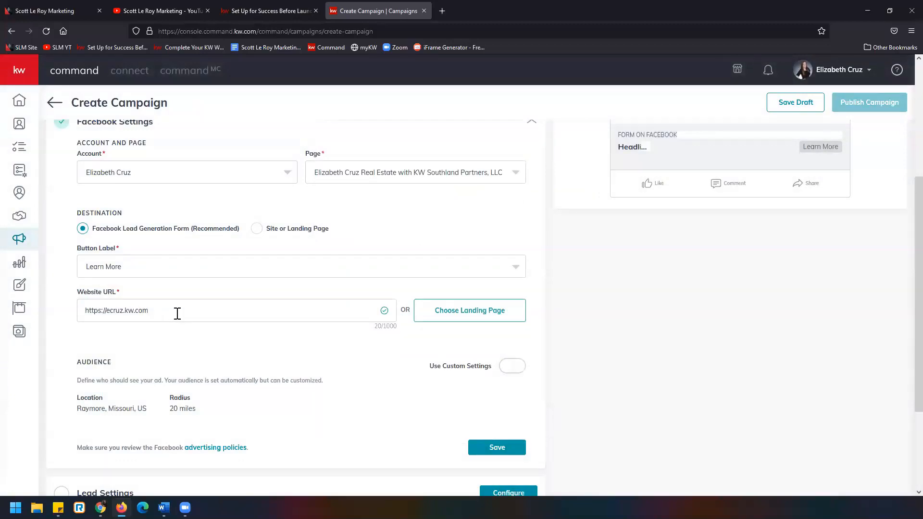
Turn on custom settings for the ad's audience and review the targeting, location, radius and interest options
scroll(178, 313, down, 1)
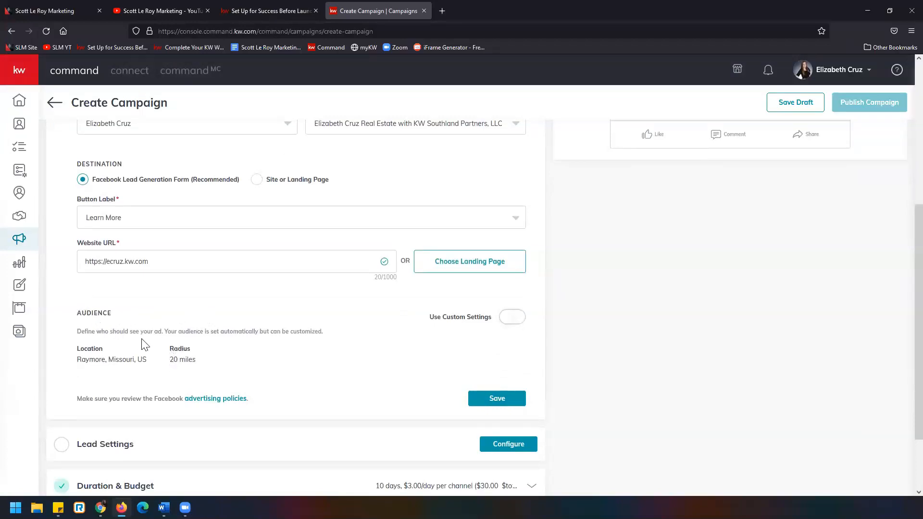
drag(76, 331, 328, 341)
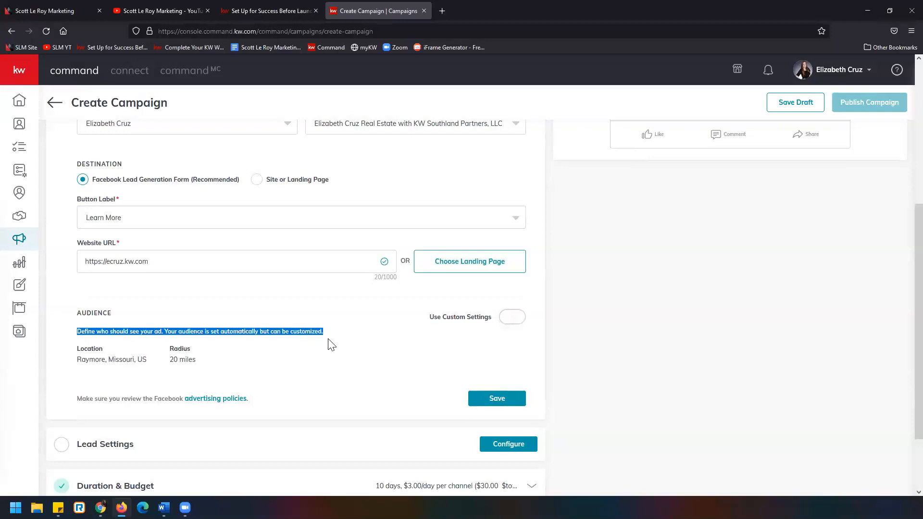
scroll(137, 355, down, 2)
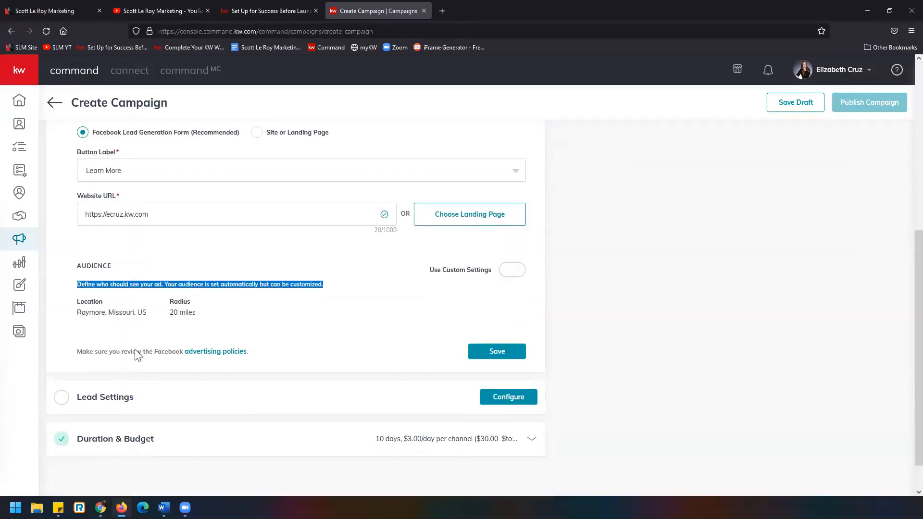
drag(76, 296, 202, 321)
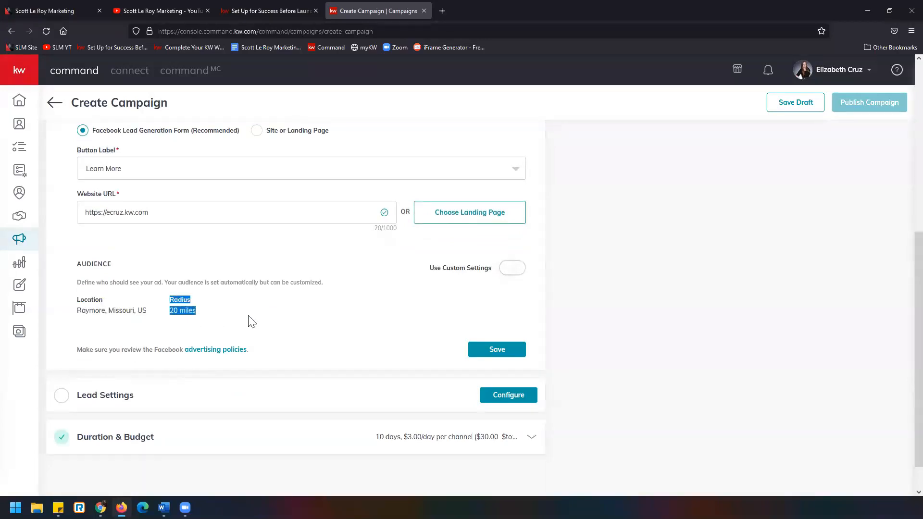
click(513, 273)
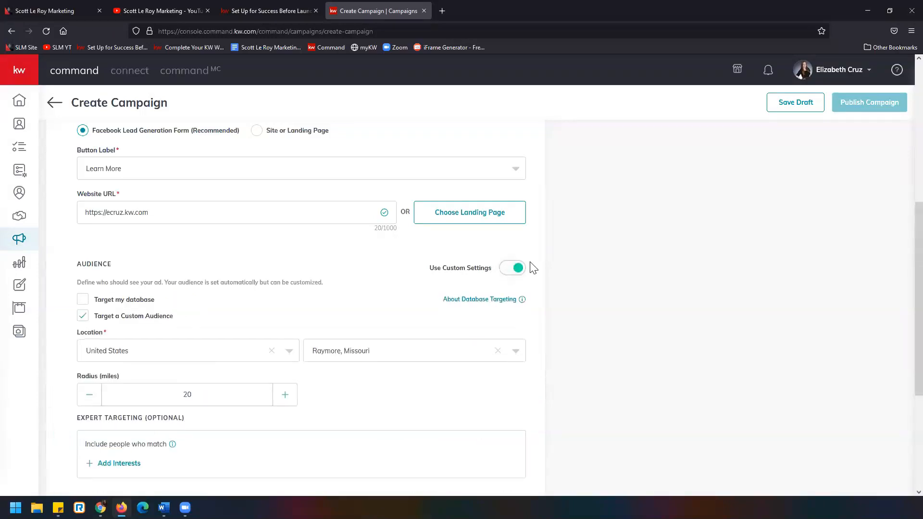
scroll(531, 271, down, 2)
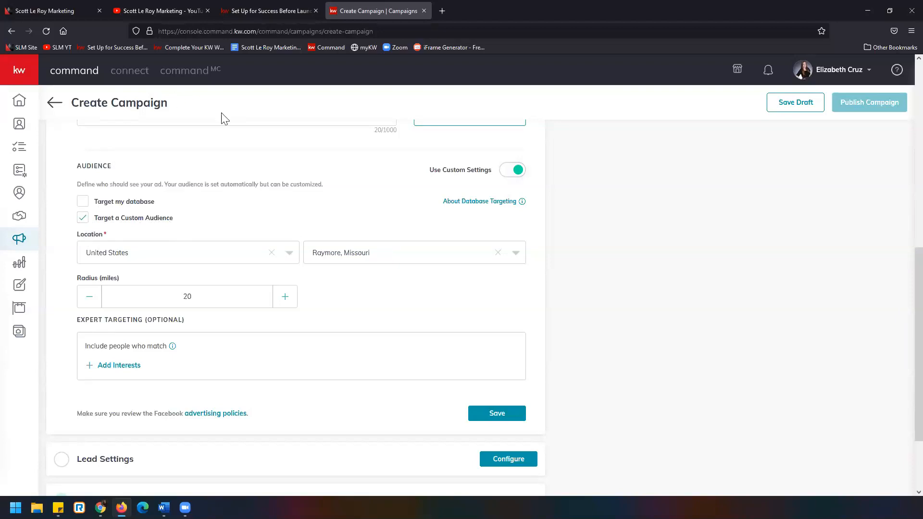
scroll(689, 263, up, 8)
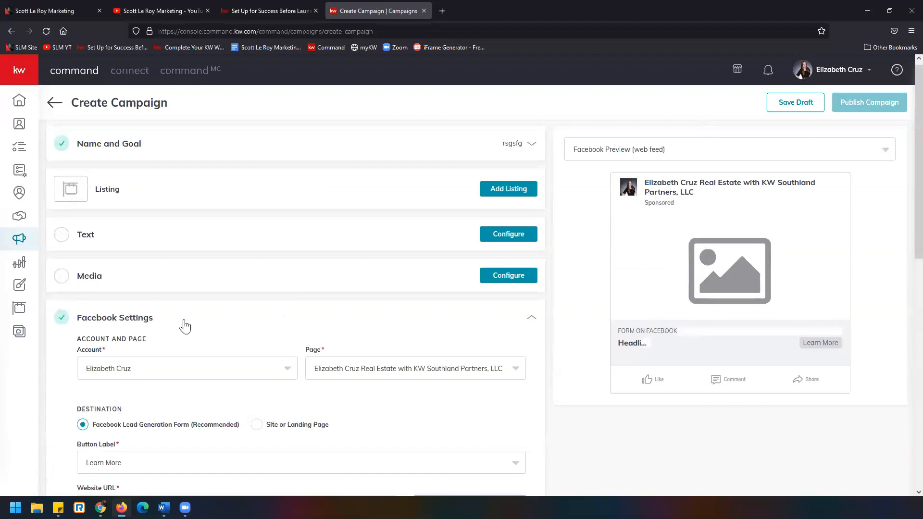
scroll(166, 317, down, 7)
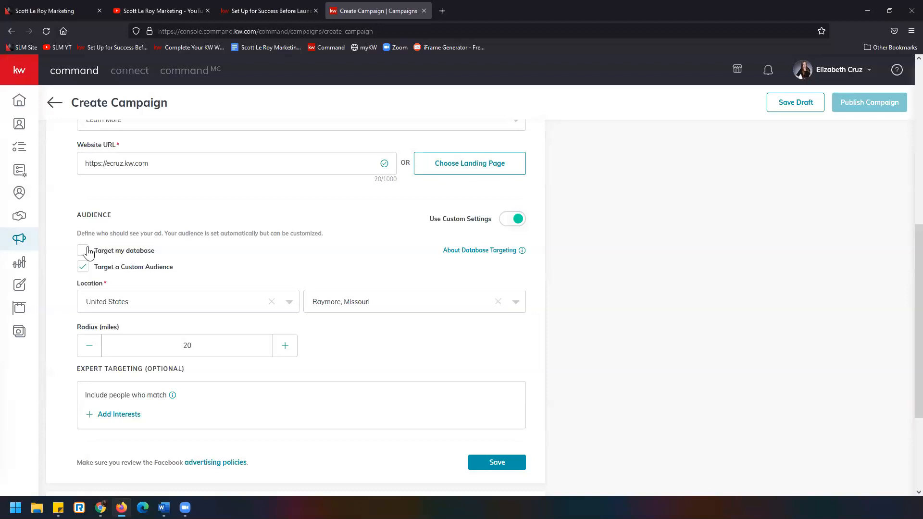
Review the country and city choices for the custom audience's location without changing them
scroll(169, 288, up, 2)
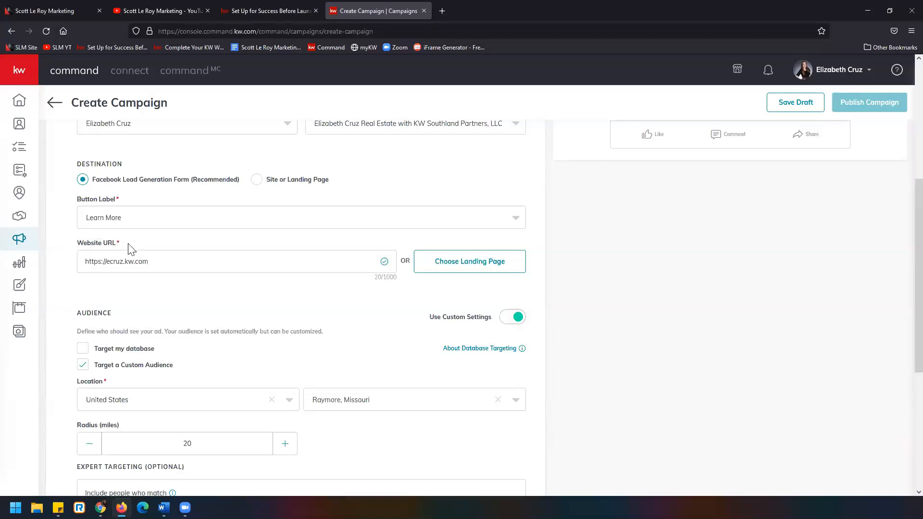
scroll(208, 295, down, 3)
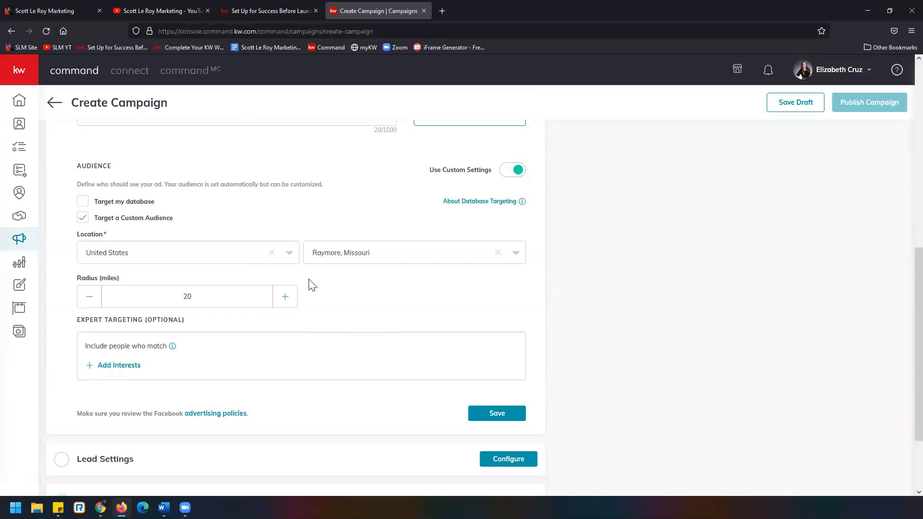
click(144, 255)
click(145, 256)
click(404, 259)
click(403, 275)
Set the custom audience's radius around Raymore, Missouri to 25 miles
click(92, 298)
click(92, 298)
scroll(179, 300, down, 1)
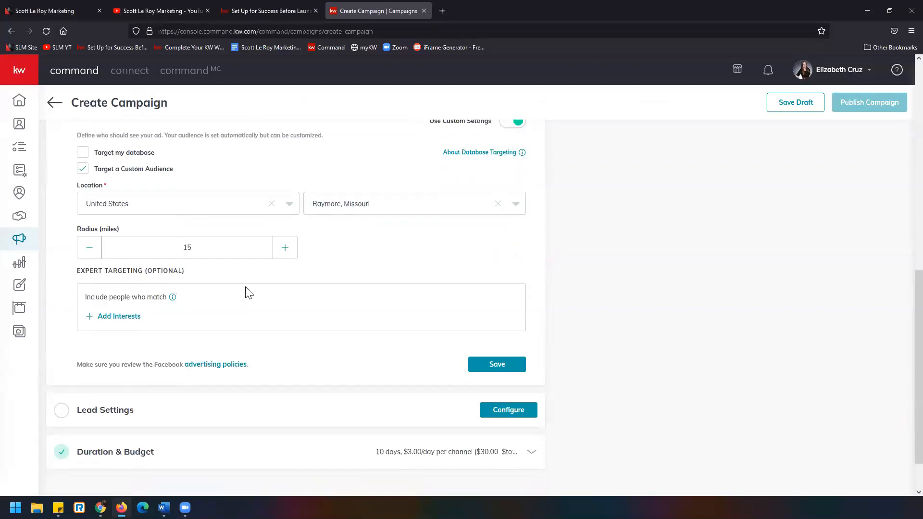
double_click(174, 244)
text(25)
scroll(245, 282, down, 1)
mouse_move(165, 248)
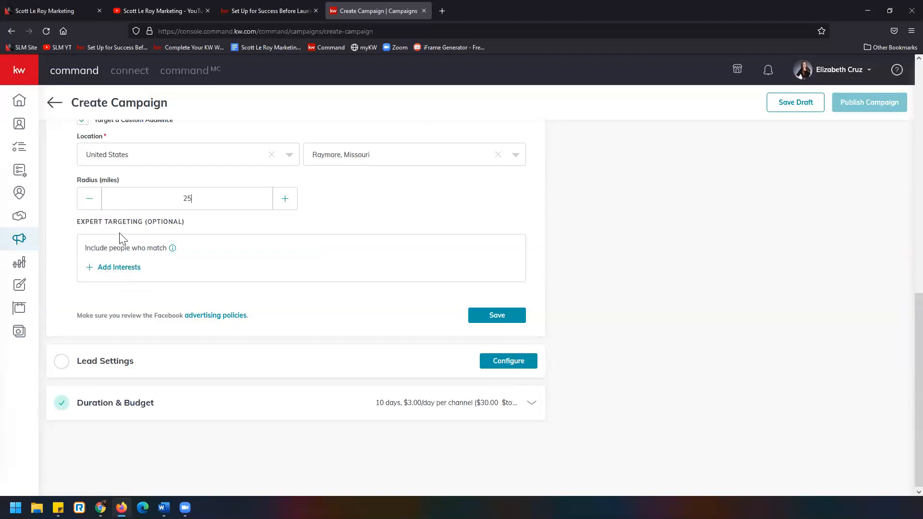
Search the expert targeting interests for "real" and select Real estate investing and Real estate economics
click(120, 268)
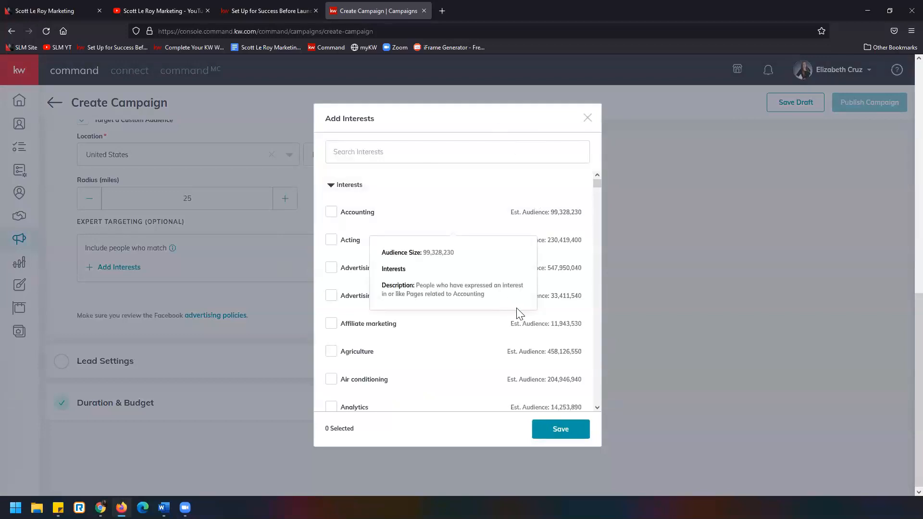
mouse_move(508, 323)
scroll(406, 312, down, 5)
scroll(408, 314, down, 4)
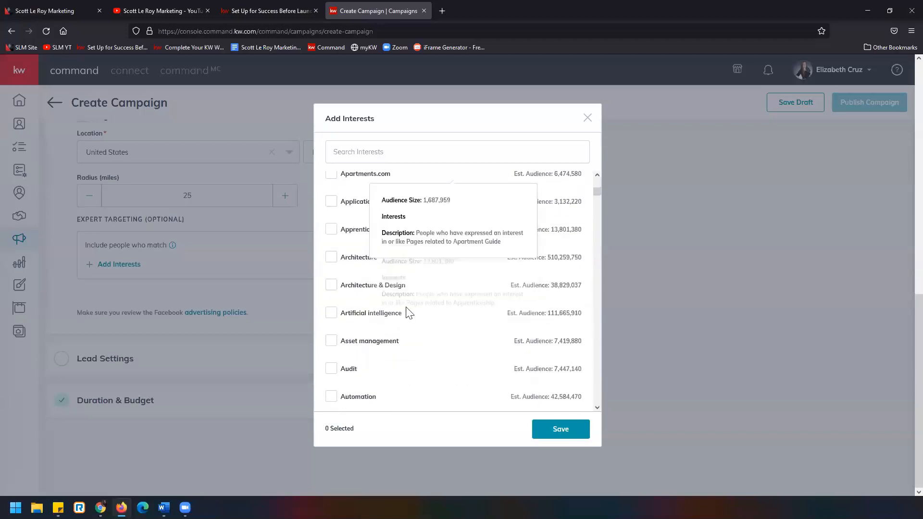
scroll(408, 313, up, 10)
click(399, 151)
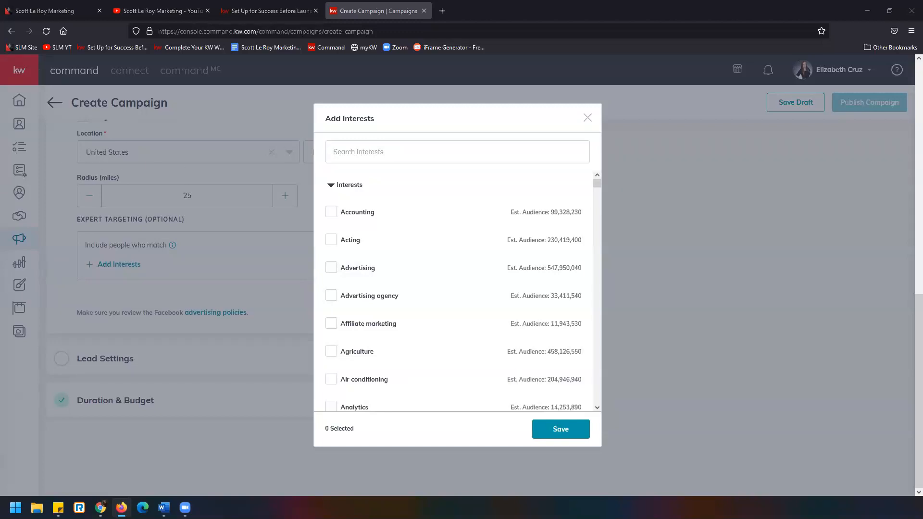
click(464, 152)
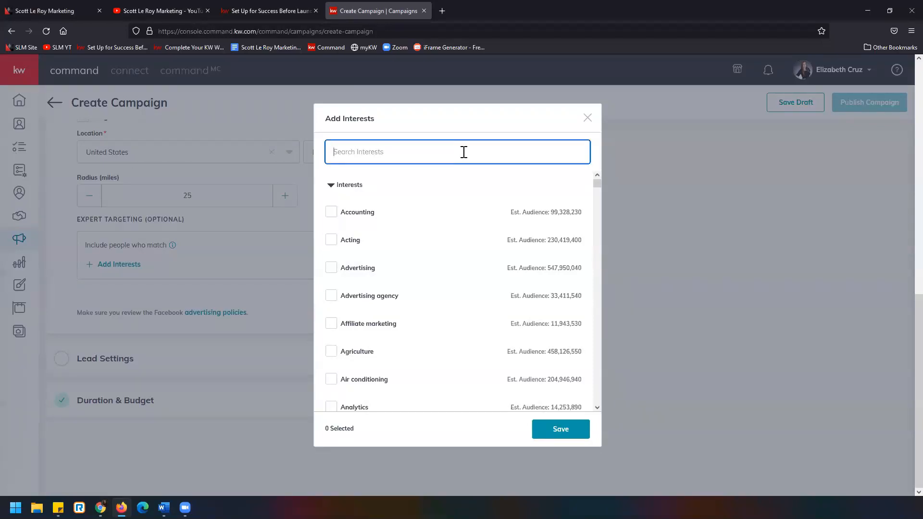
text(real)
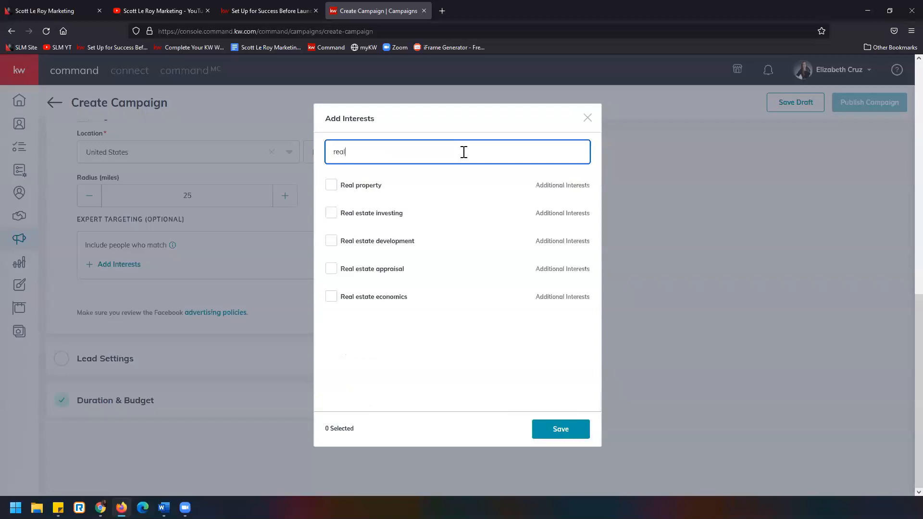
click(331, 216)
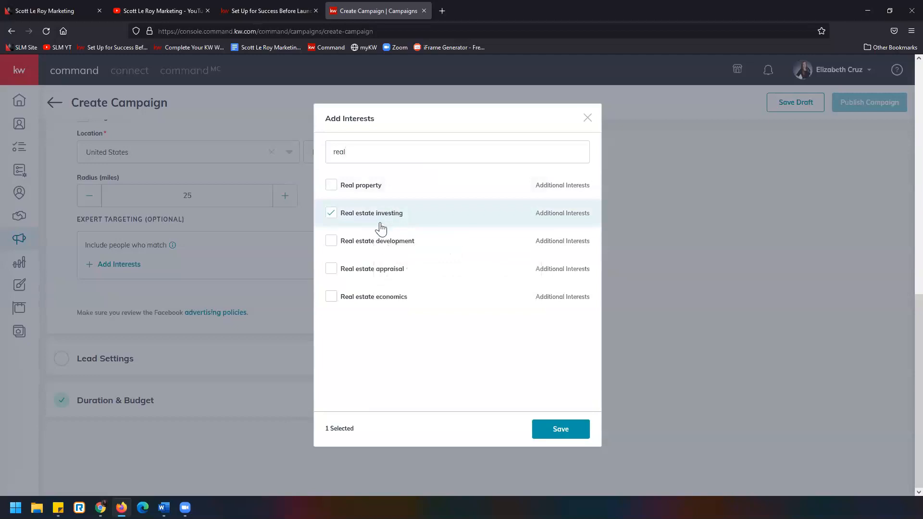
click(331, 296)
Search the interests for "realtor.com" and add realtor.com to the selection
double_click(328, 151)
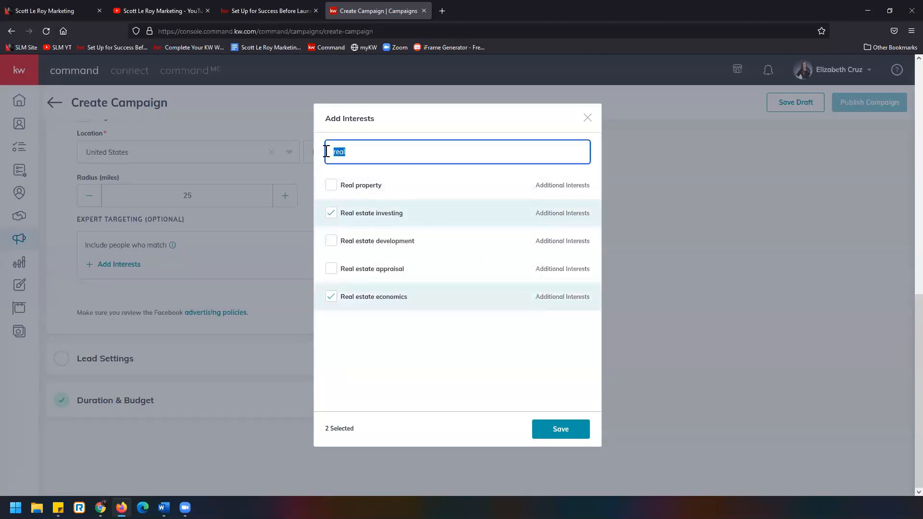
text(realt)
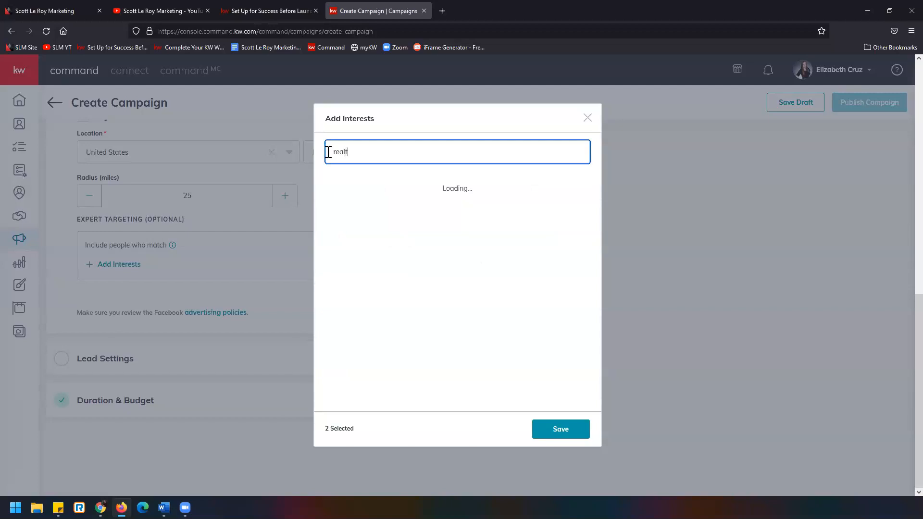
text(or.com)
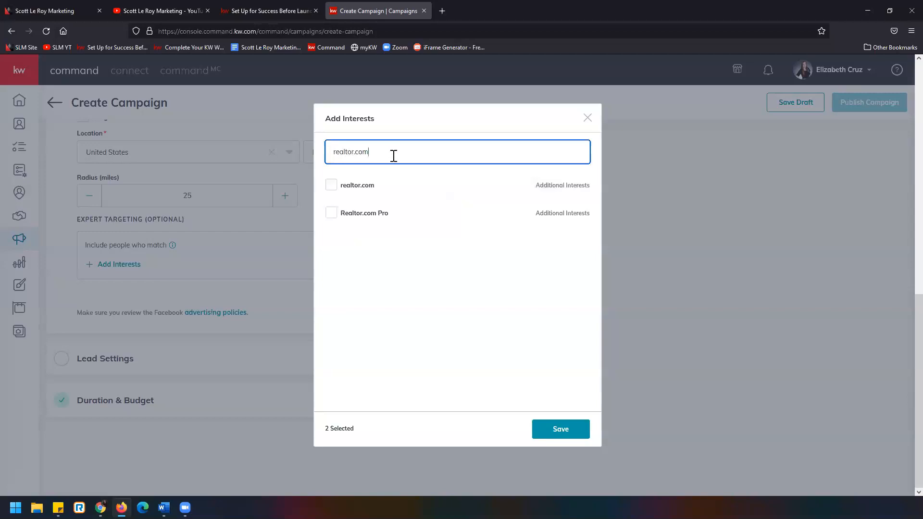
mouse_move(331, 194)
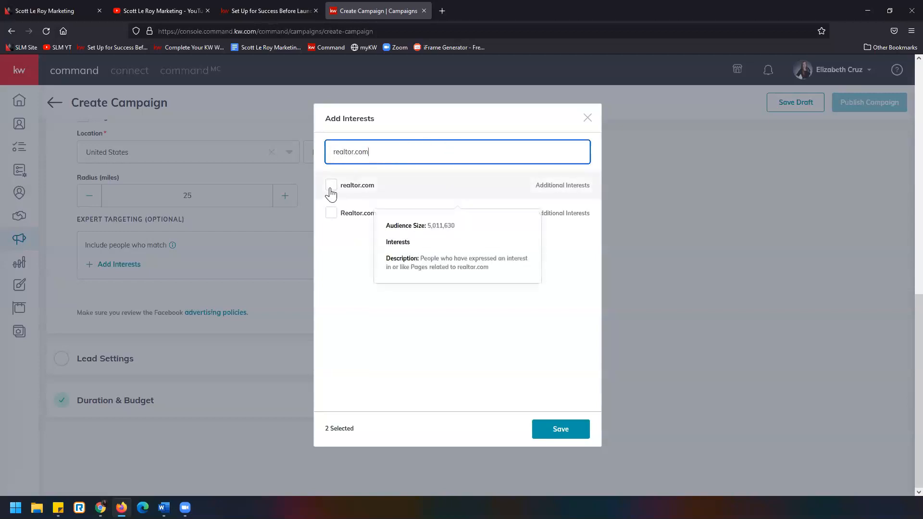
click(330, 192)
mouse_move(384, 222)
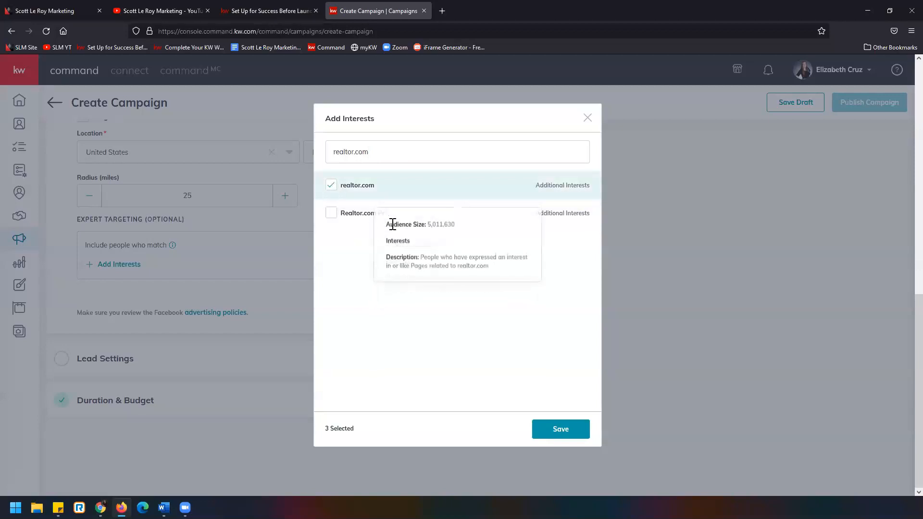
mouse_move(344, 192)
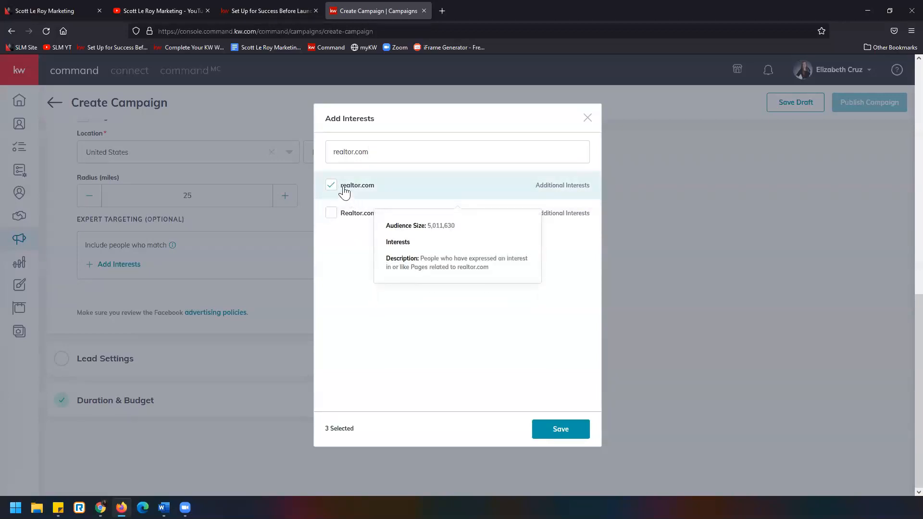
Search the interests for "luxury"
drag(362, 152, 269, 138)
text(lu)
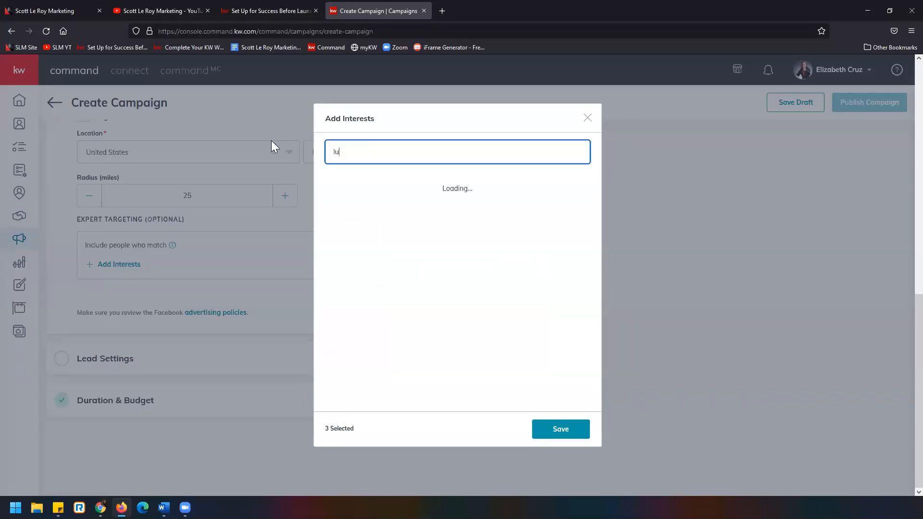
text(xury)
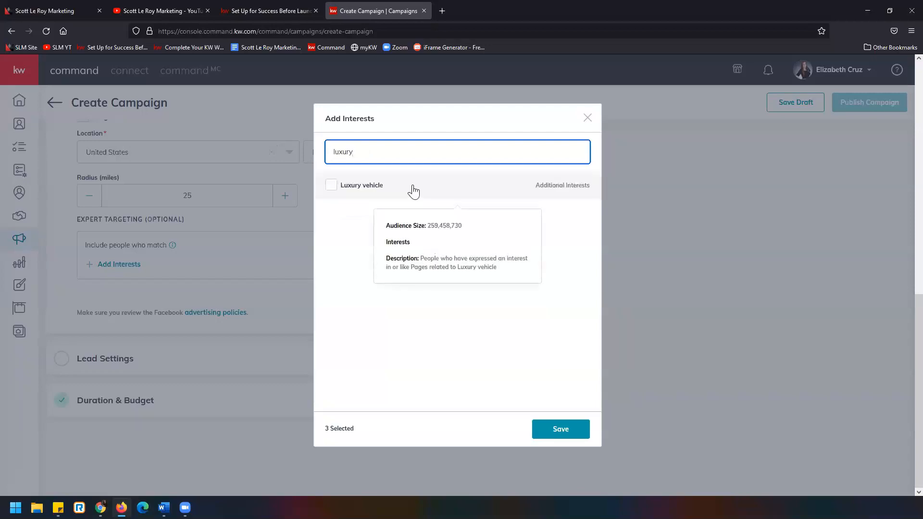
Search the interests for "commercial" instead, select Commercial property, and save the chosen interests to the audience
key(BackSpace)
key(BackSpace)
key(BackSpace)
key(BackSpace)
key(BackSpace)
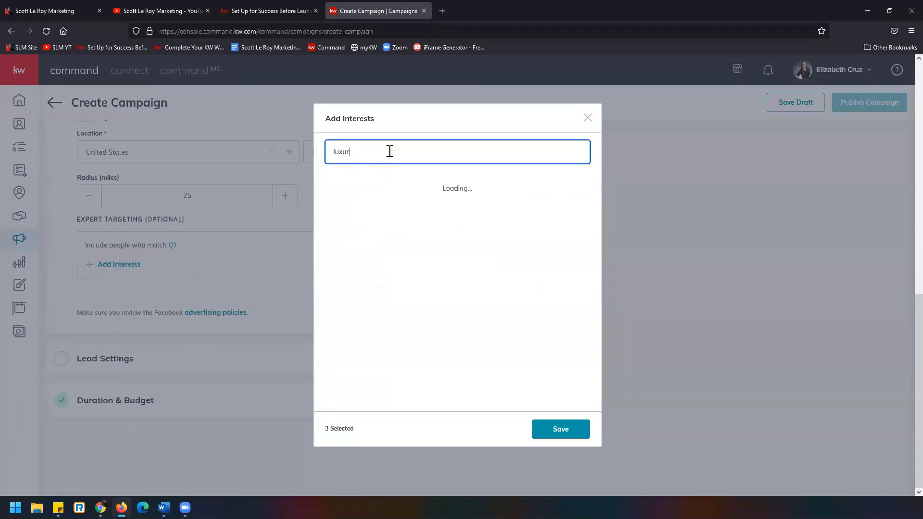
key(BackSpace)
text(commercial)
click(338, 187)
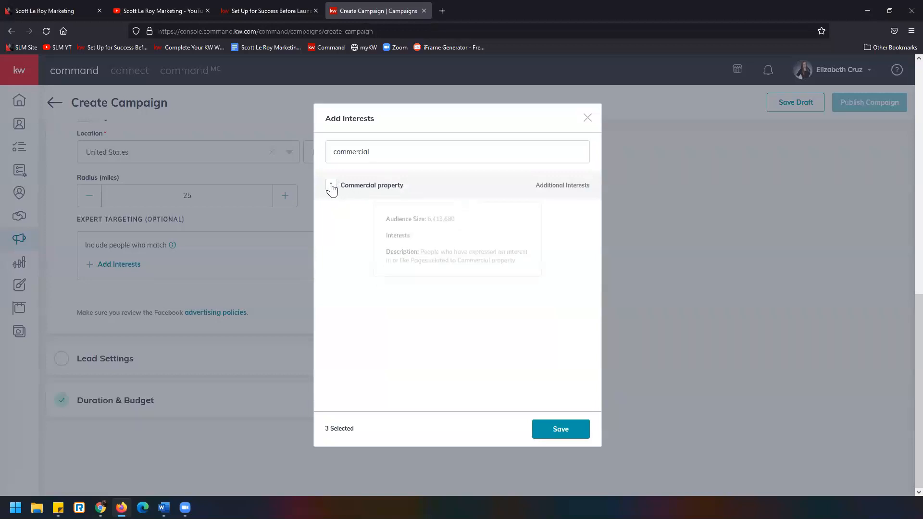
click(402, 154)
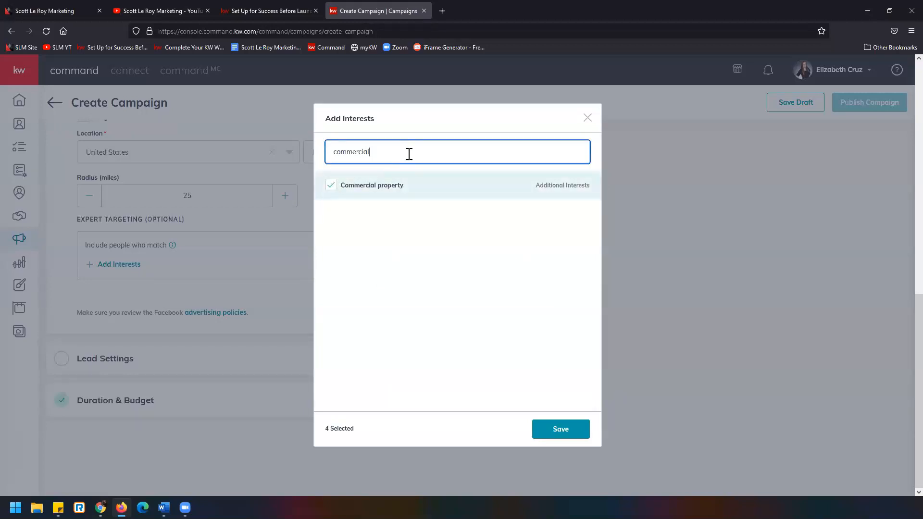
mouse_move(383, 192)
click(579, 433)
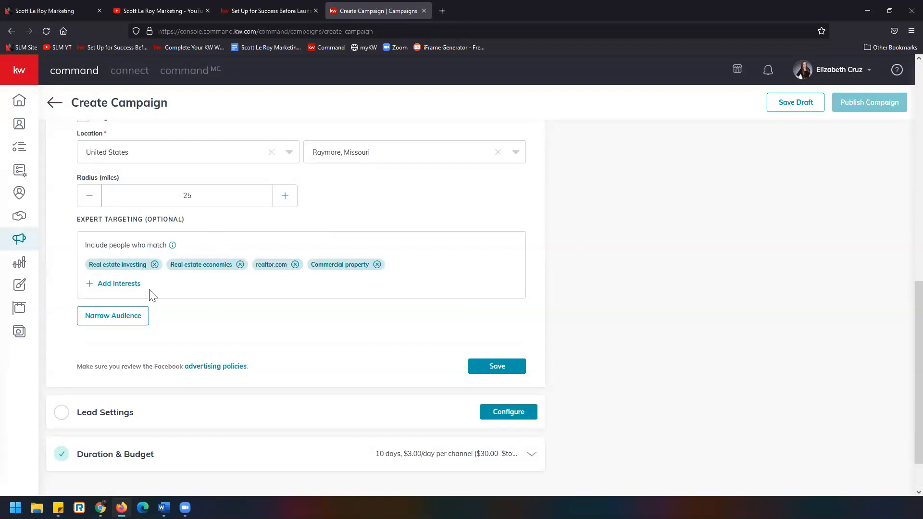
Narrow the audience to people who must also match the Advertising interest
scroll(152, 294, up, 2)
scroll(172, 295, up, 2)
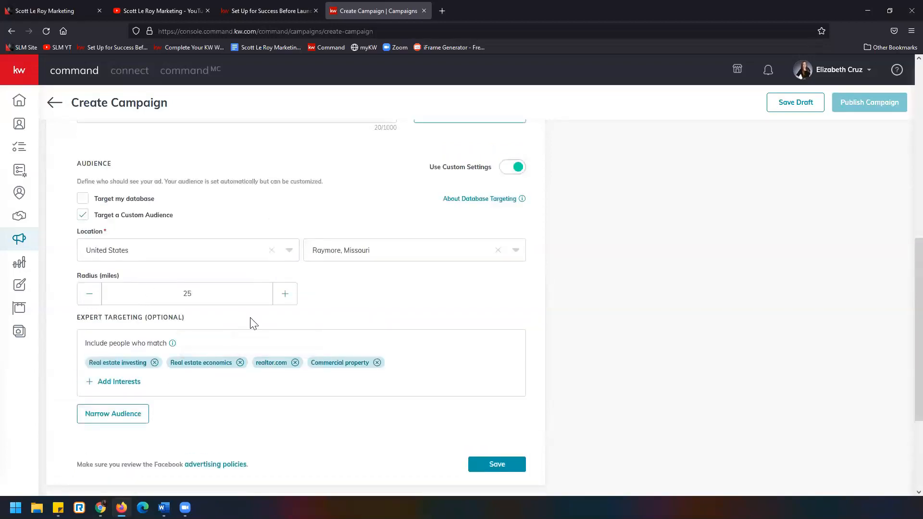
scroll(252, 321, down, 1)
scroll(252, 319, up, 1)
scroll(324, 233, down, 1)
scroll(327, 233, down, 2)
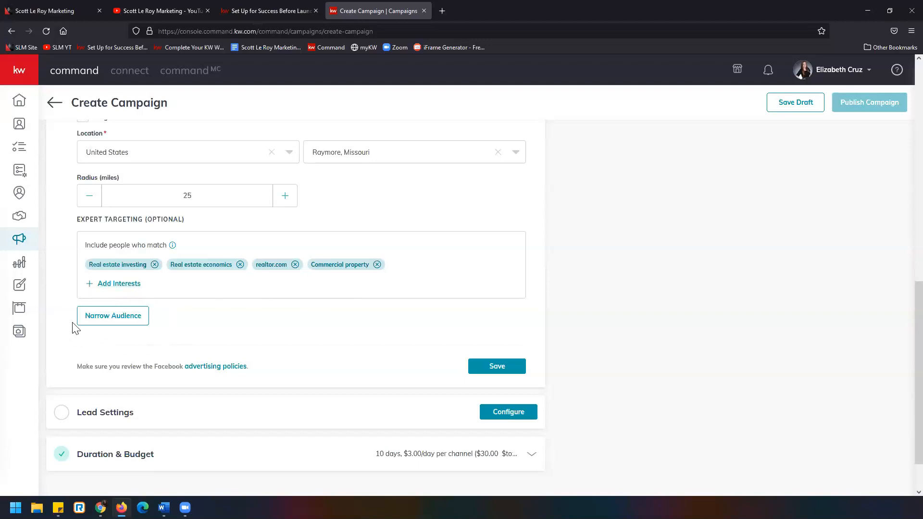
click(121, 320)
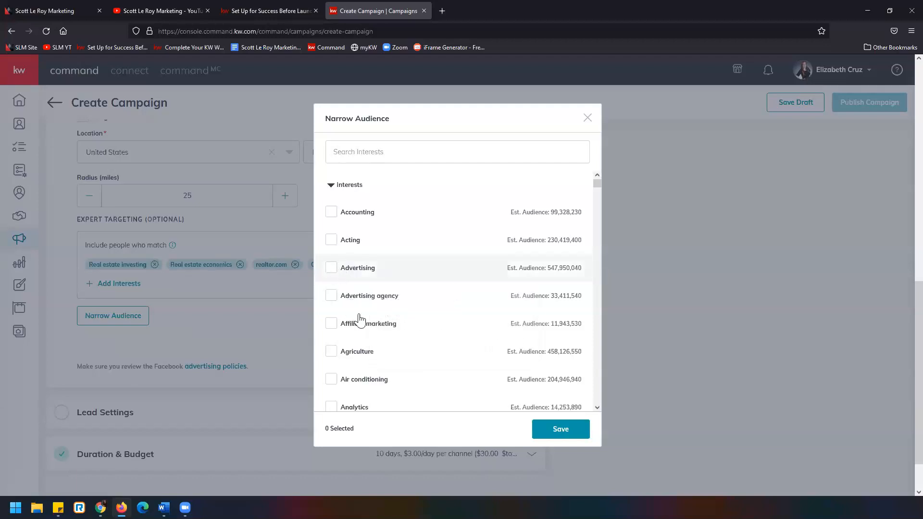
click(342, 269)
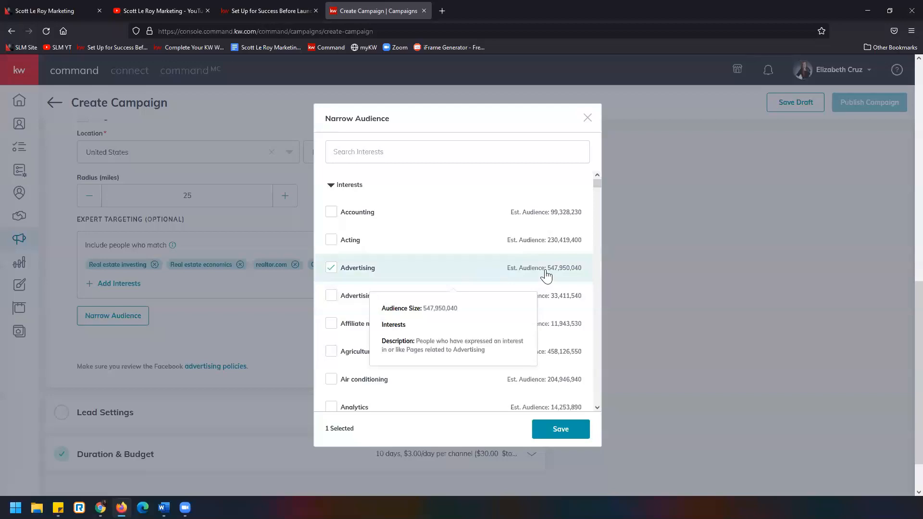
click(565, 427)
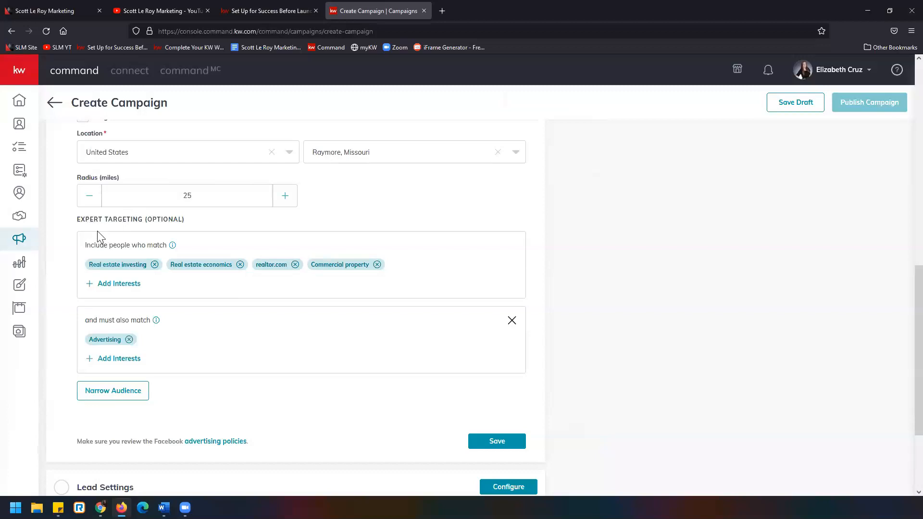
Remove the additional Advertising match condition from the audience and save the Facebook Settings
mouse_move(91, 252)
mouse_move(110, 324)
scroll(144, 360, up, 1)
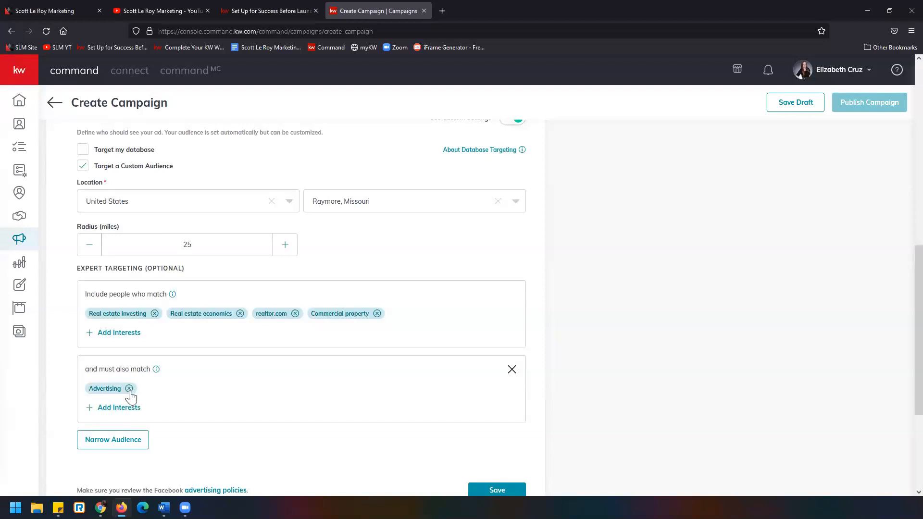
click(512, 370)
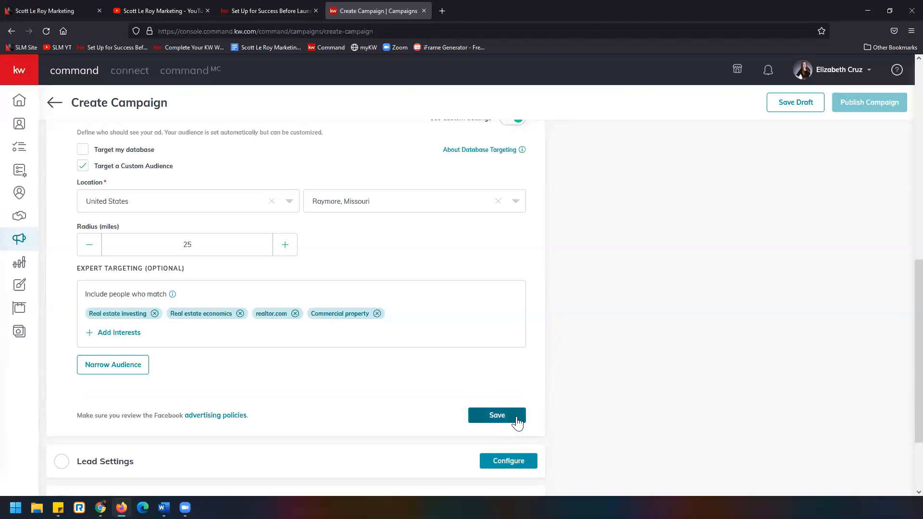
click(497, 415)
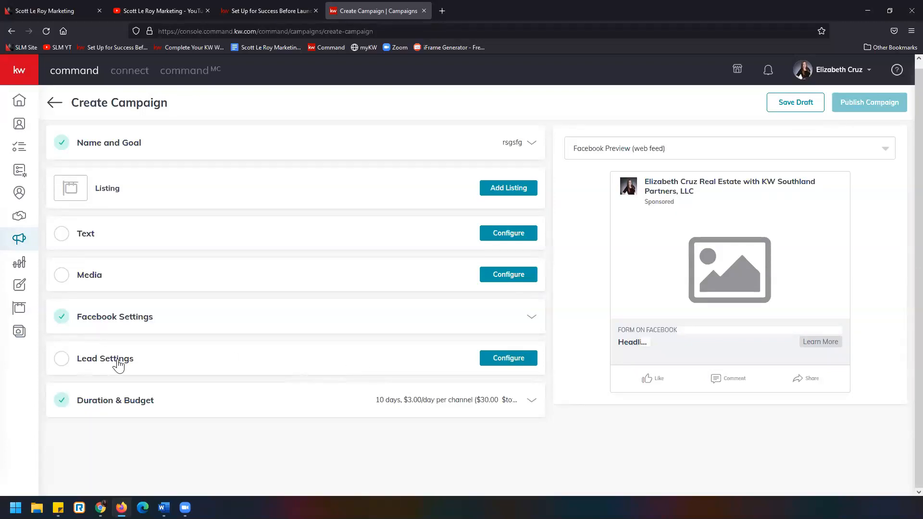
Open the Lead Settings and examine the contact tags available for auto-tagging leads, closing the list without choosing one
click(524, 361)
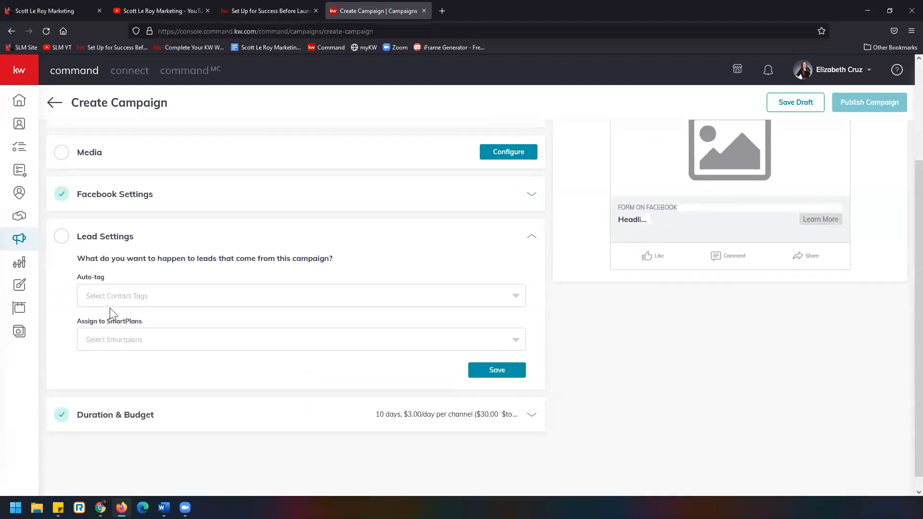
drag(78, 257, 374, 260)
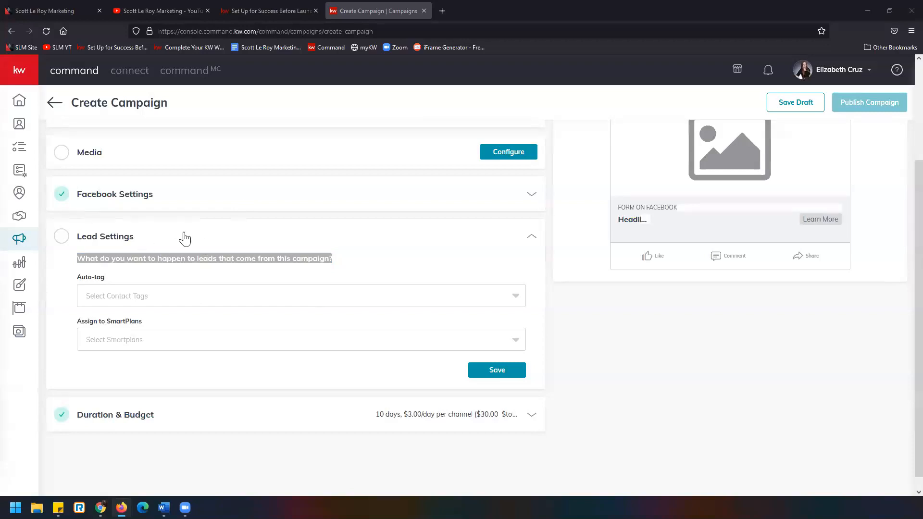
click(240, 247)
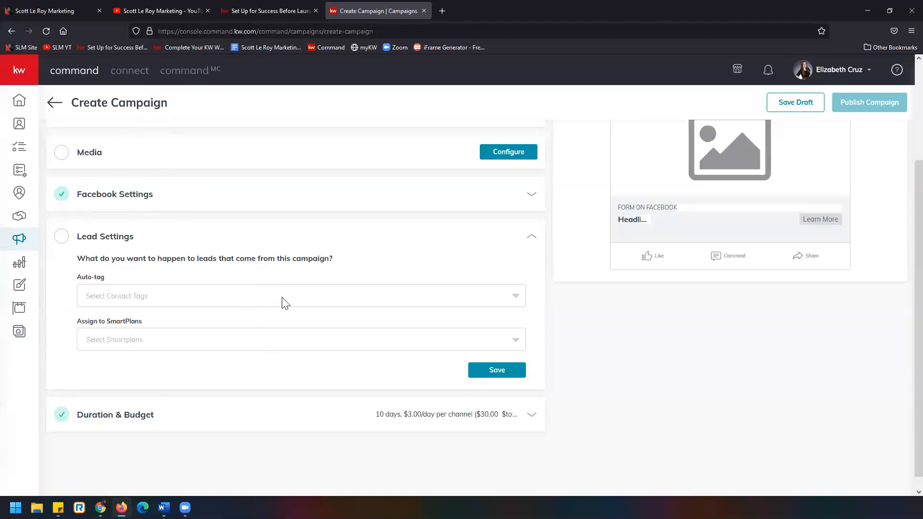
click(228, 306)
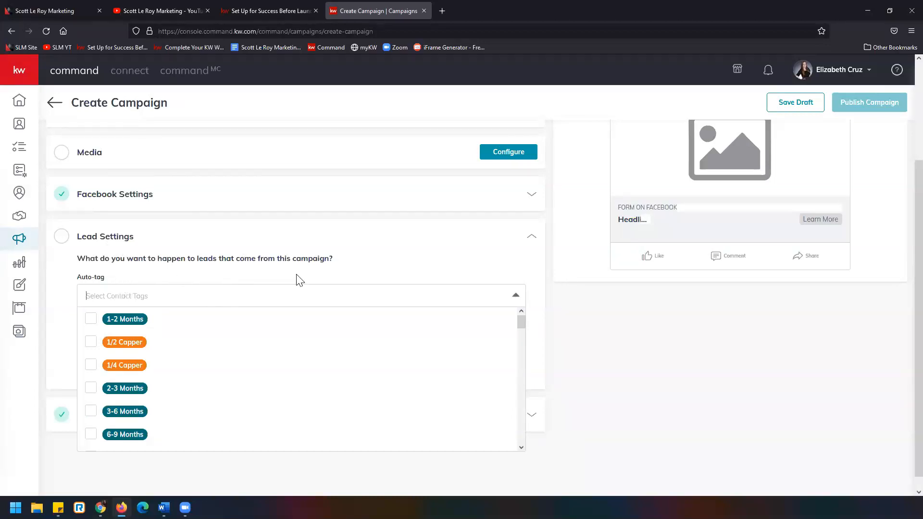
click(126, 279)
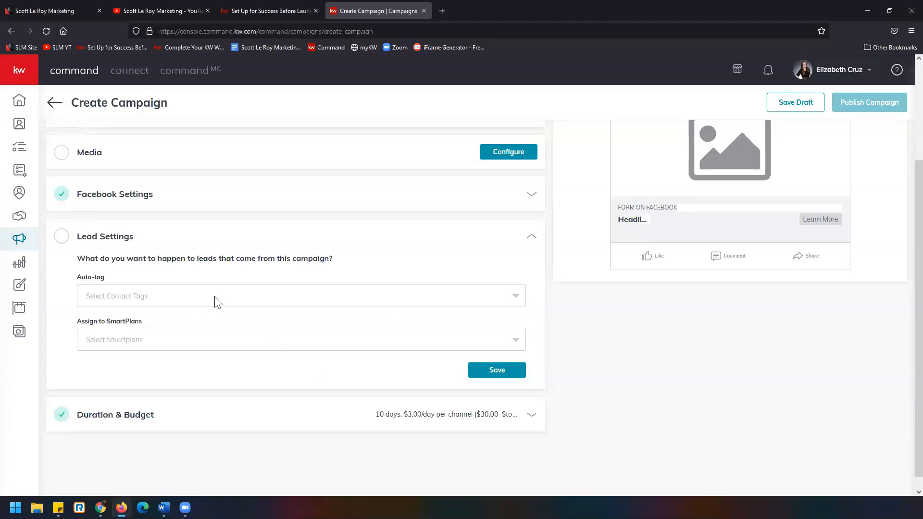
Examine how the existing contact tags are named in the auto-tag list, particularly the FB, JL and JS ad tags
click(176, 300)
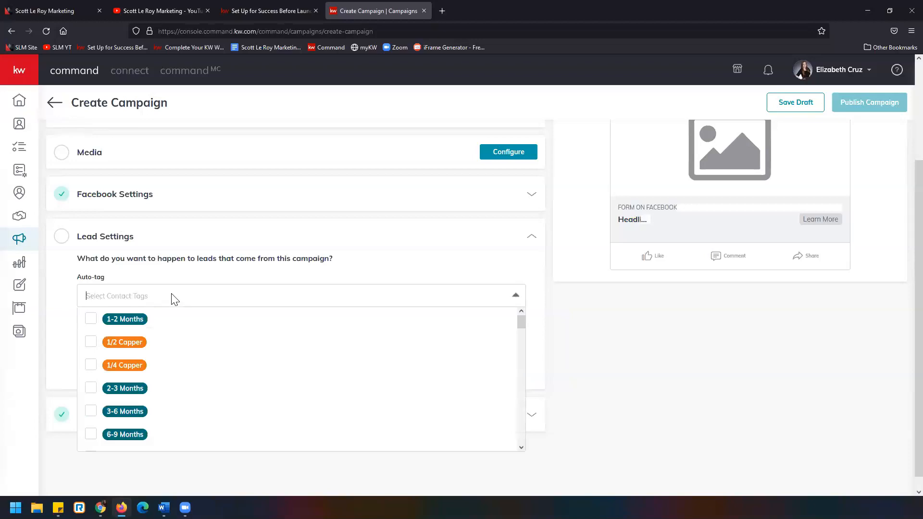
scroll(185, 357, down, 8)
scroll(187, 356, down, 10)
scroll(187, 356, up, 5)
scroll(186, 357, down, 1)
scroll(222, 362, up, 1)
scroll(222, 362, down, 1)
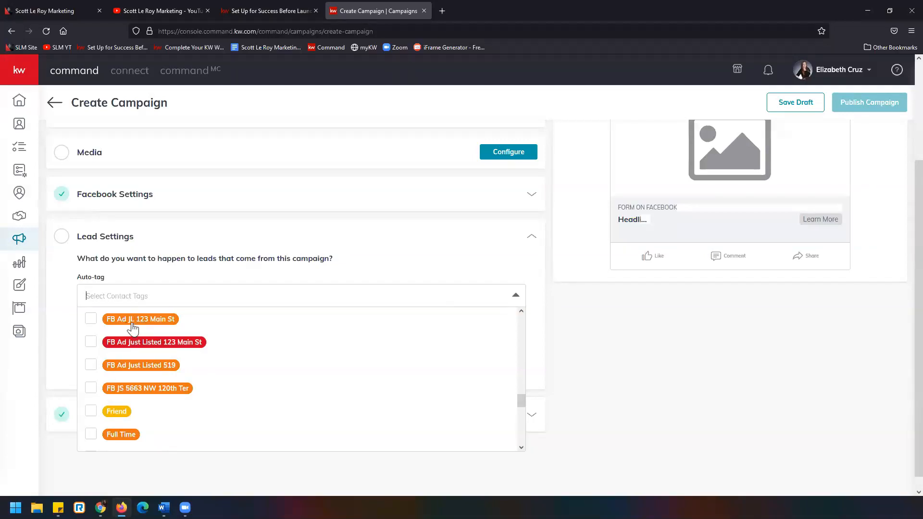
scroll(133, 325, up, 3)
scroll(132, 325, down, 3)
scroll(201, 394, down, 5)
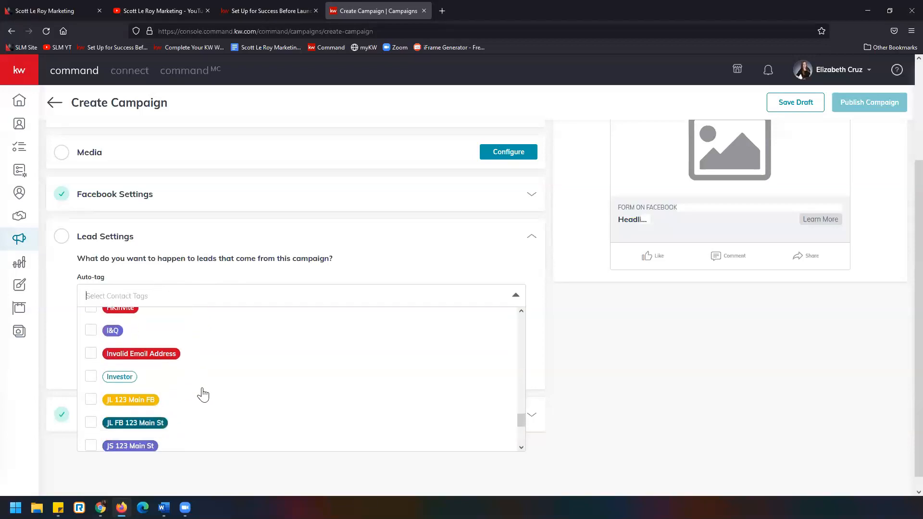
scroll(202, 394, down, 1)
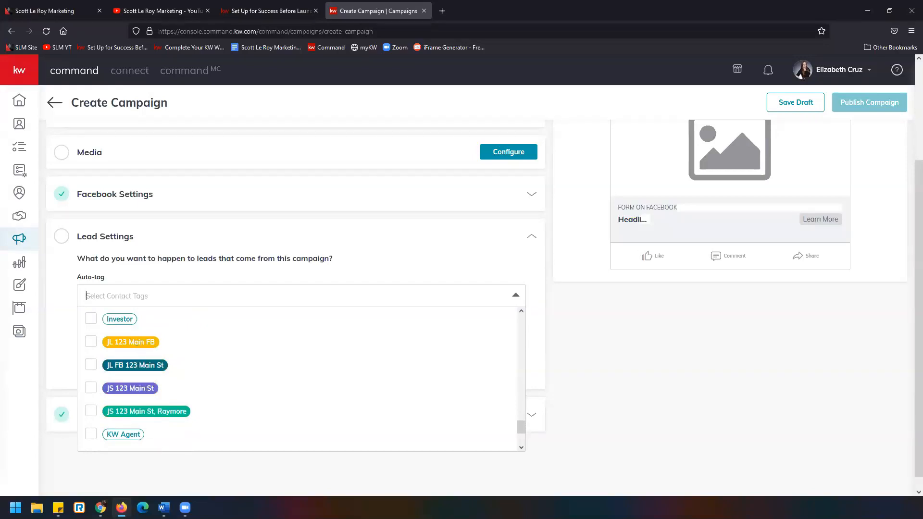
Create a new blue contact tag named "FB BA 01242022" and add it to the campaign's auto-tags
click(220, 294)
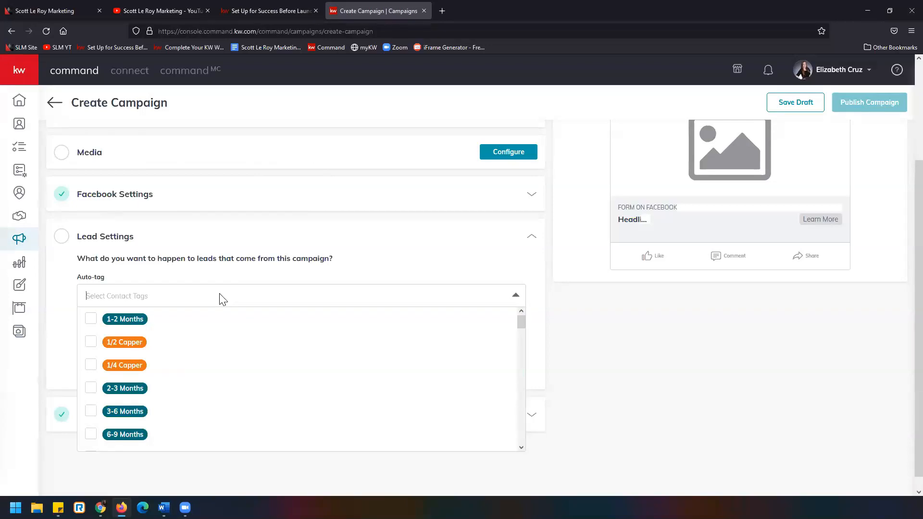
text(FB)
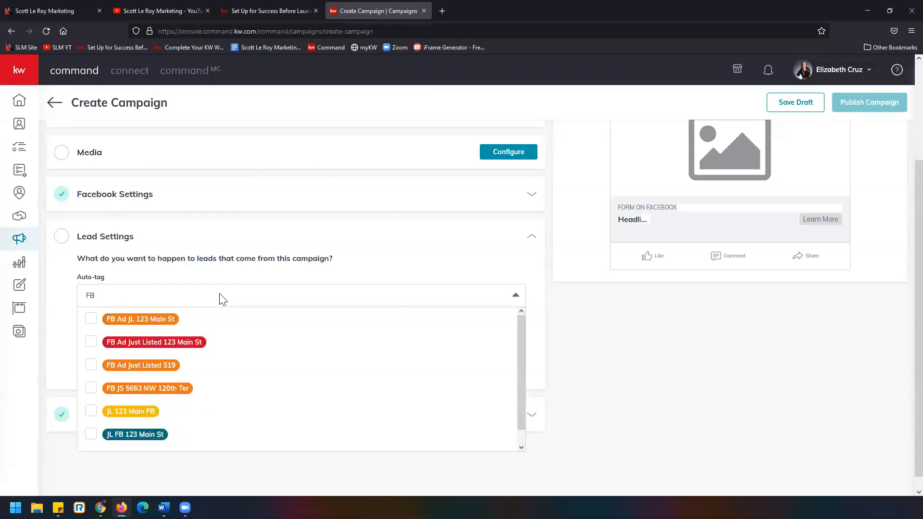
text( BA 01)
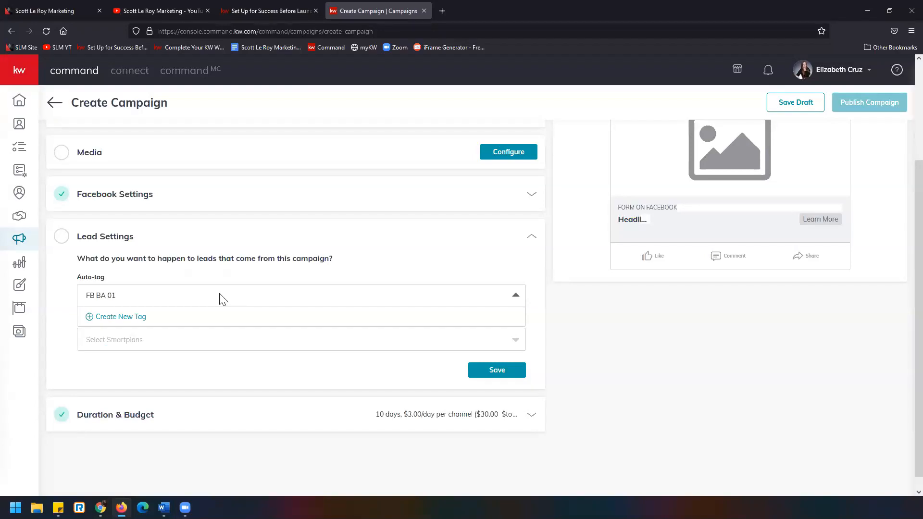
text(242022)
click(134, 318)
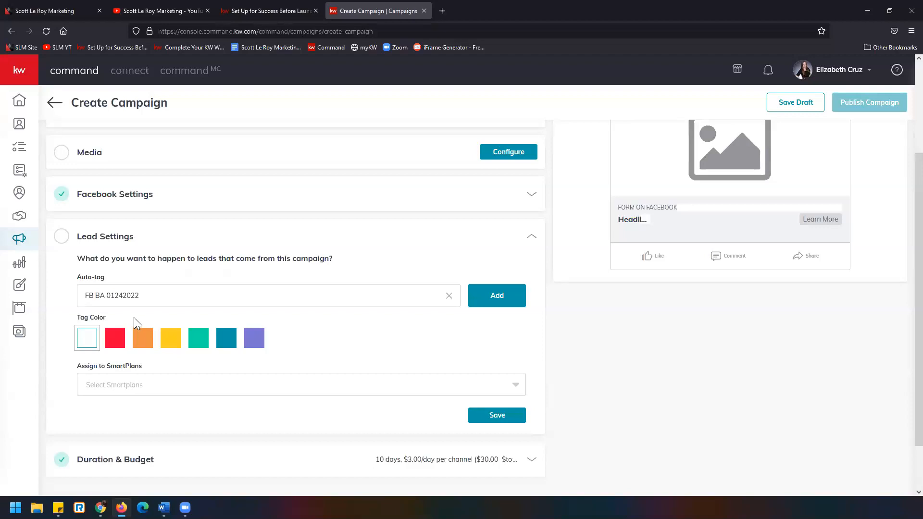
click(230, 343)
click(513, 298)
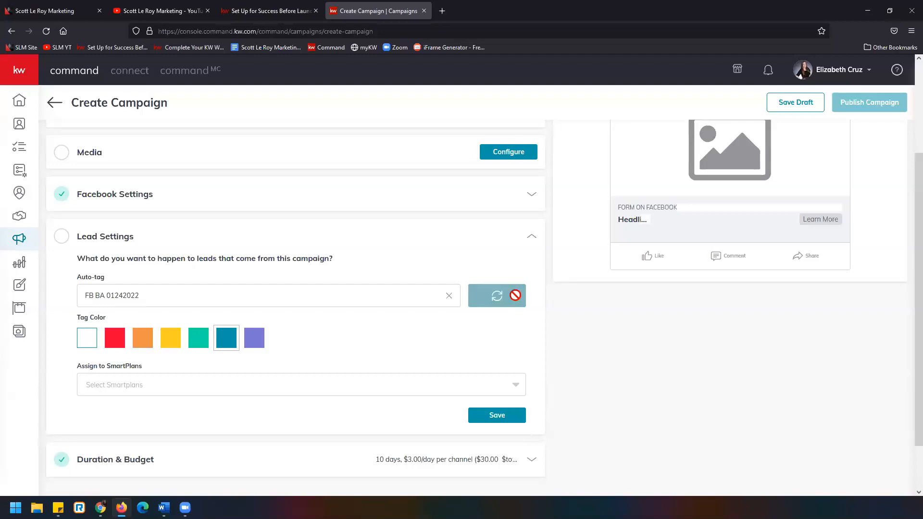
Add the existing Buyer tag to the campaign's auto-tags
click(221, 302)
scroll(227, 358, down, 5)
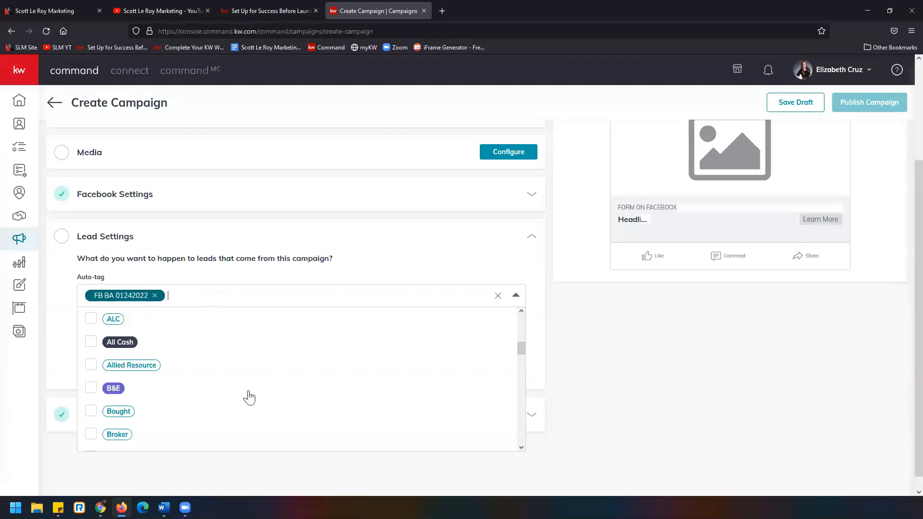
scroll(248, 397, down, 1)
scroll(210, 404, down, 1)
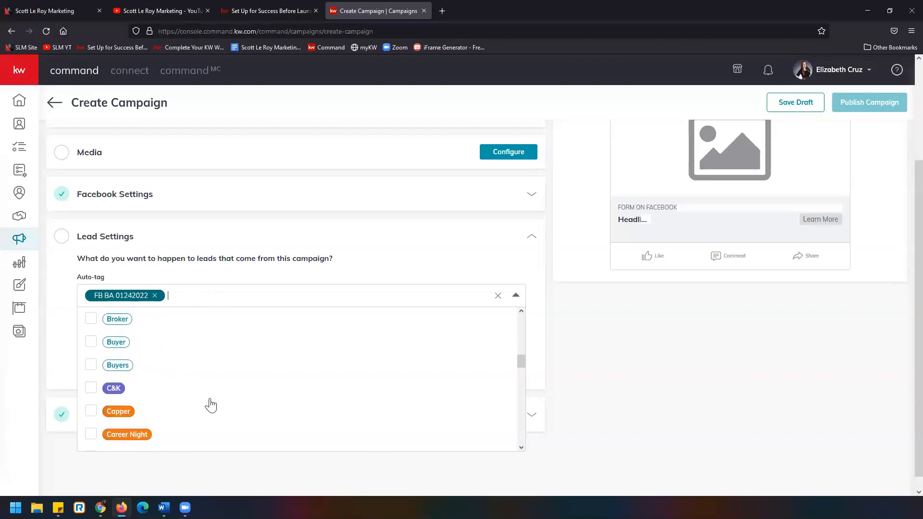
click(90, 343)
scroll(225, 394, down, 4)
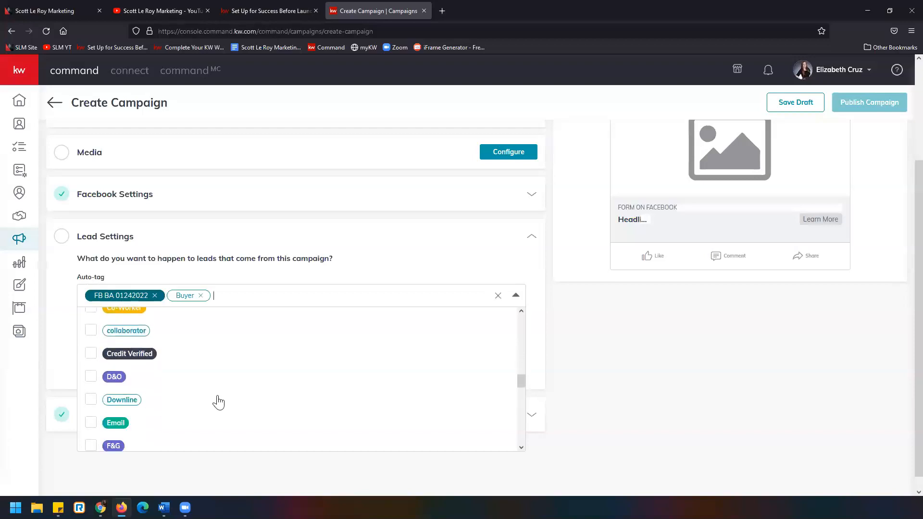
scroll(219, 401, down, 1)
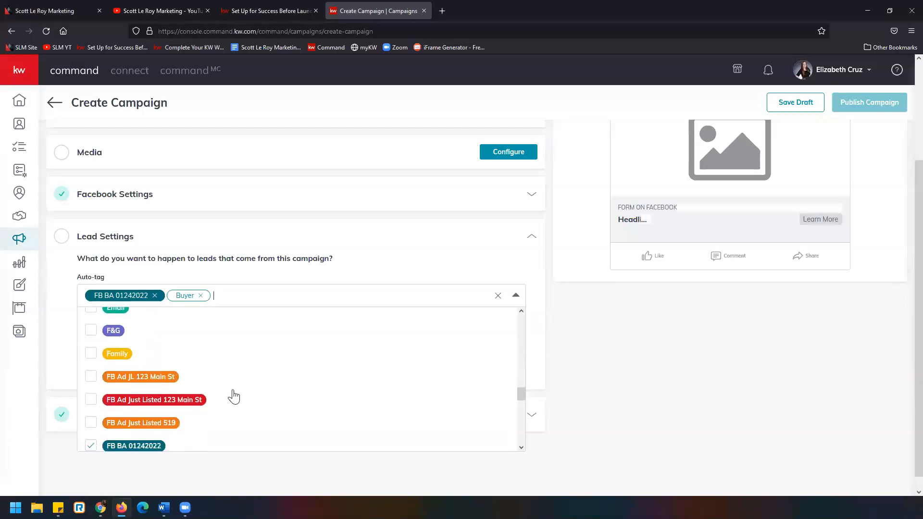
scroll(218, 389, down, 3)
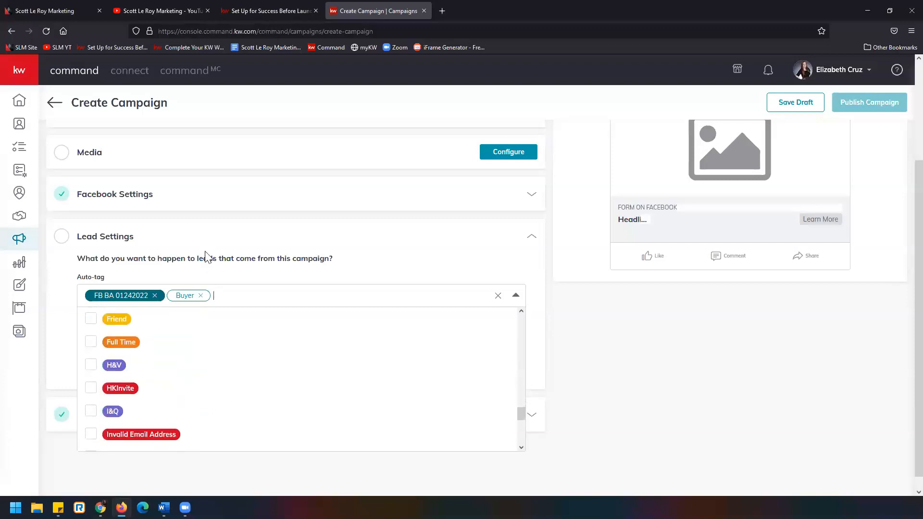
scroll(206, 257, up, 1)
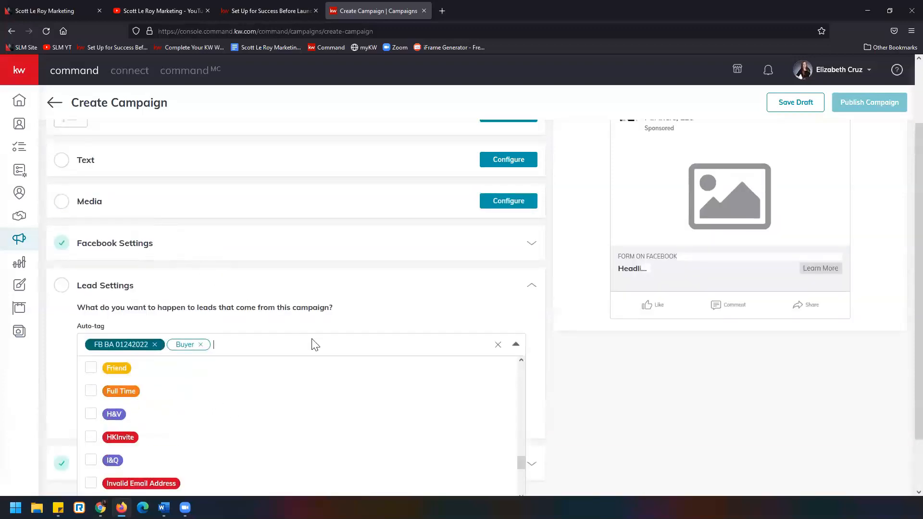
scroll(257, 297, down, 1)
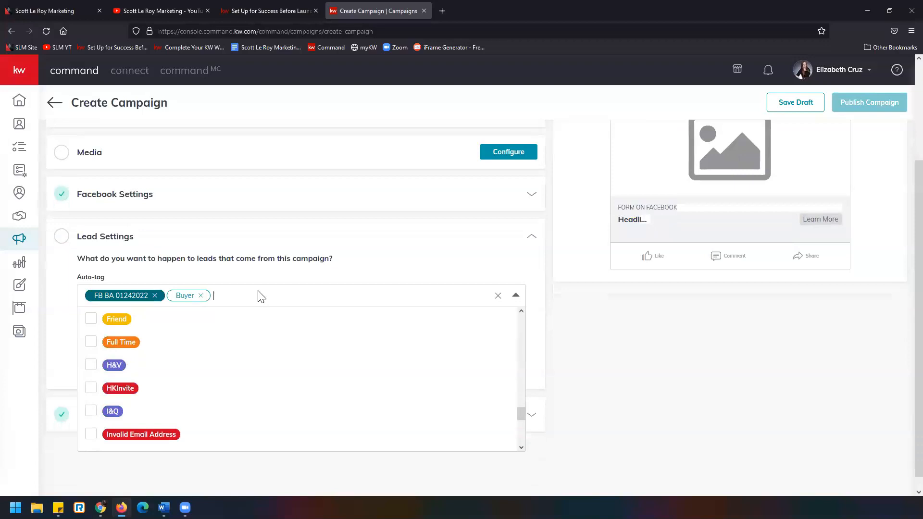
text(25 Raymore)
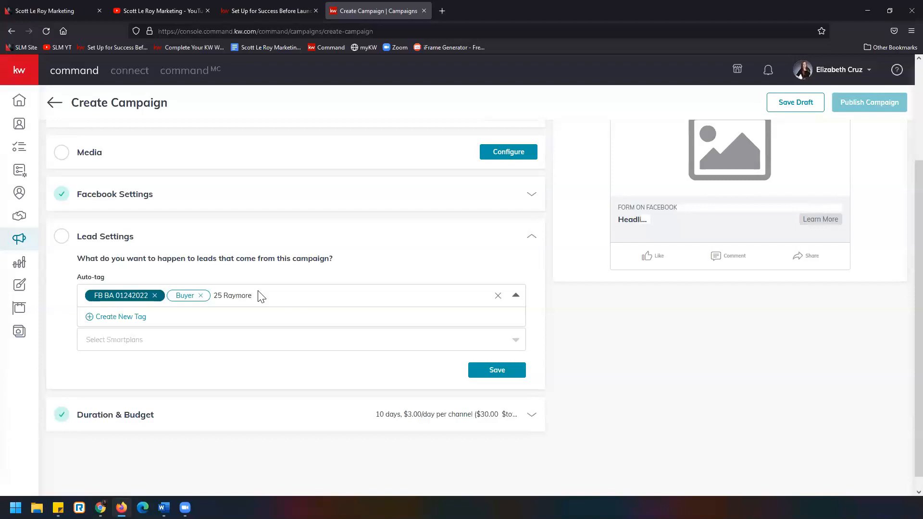
click(139, 316)
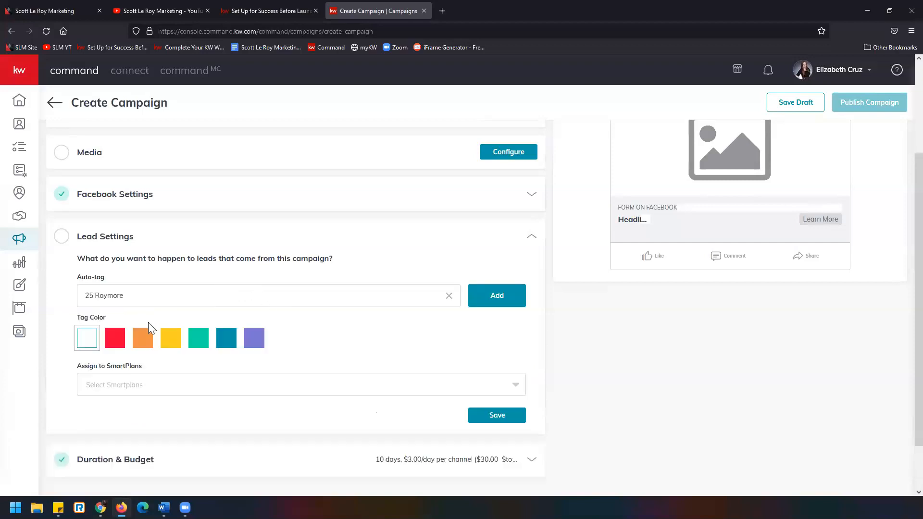
click(173, 347)
click(495, 300)
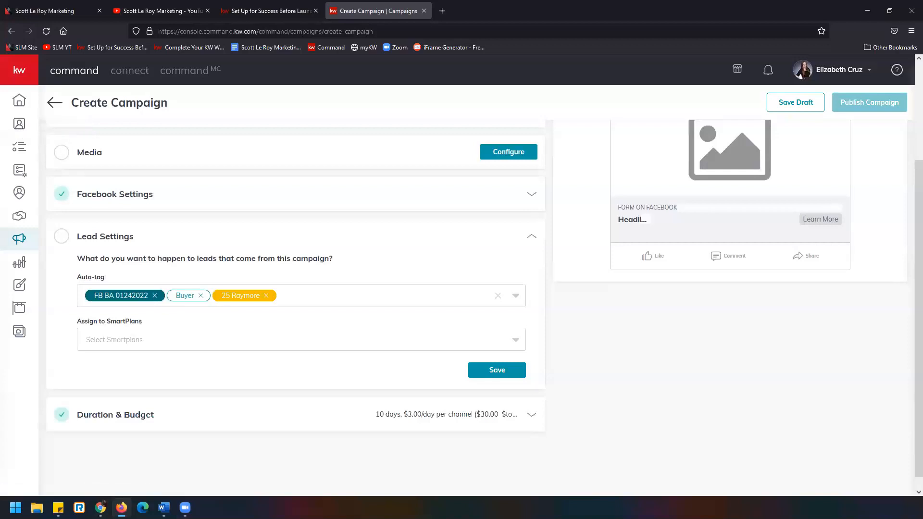
Examine the SmartPlans available for assigning to the campaign's leads and close the list without choosing one
click(164, 342)
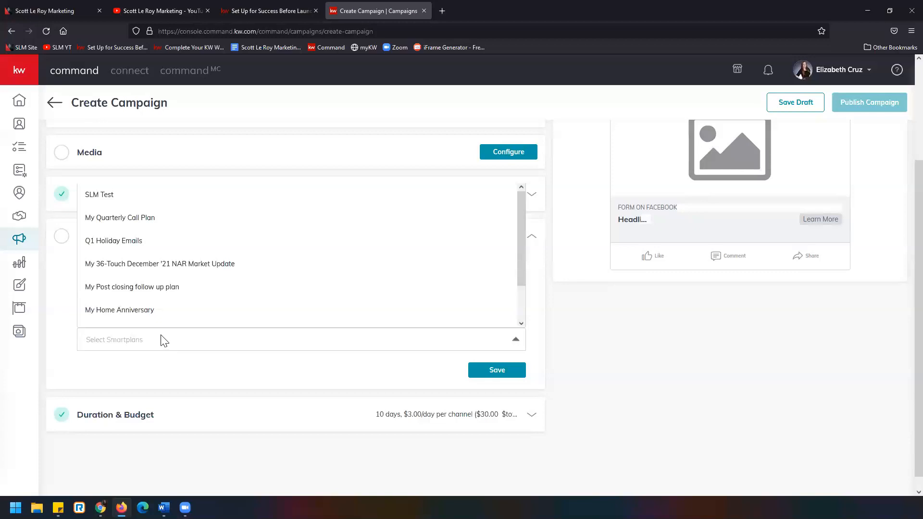
click(73, 285)
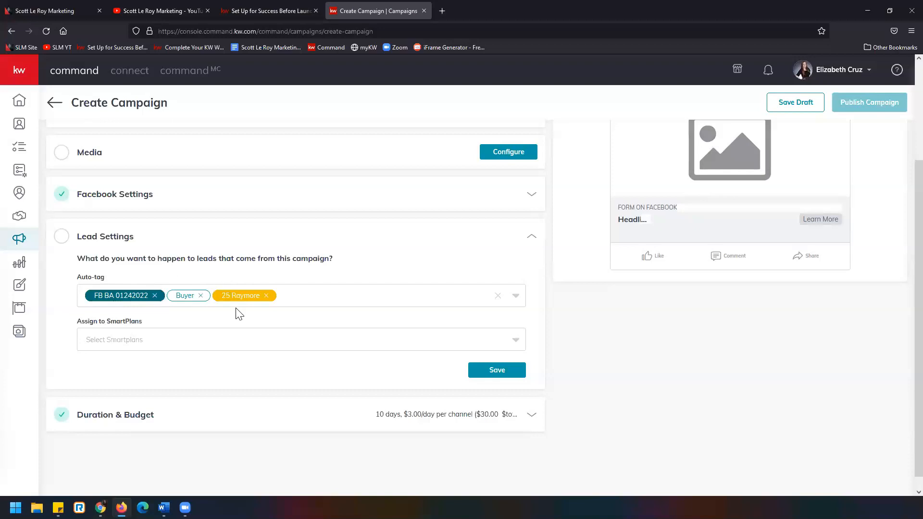
click(179, 347)
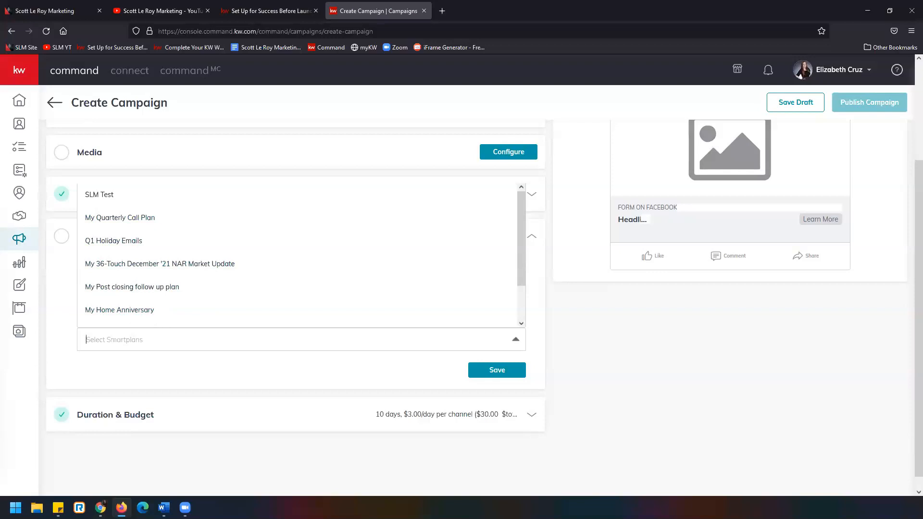
click(186, 344)
scroll(187, 222, down, 2)
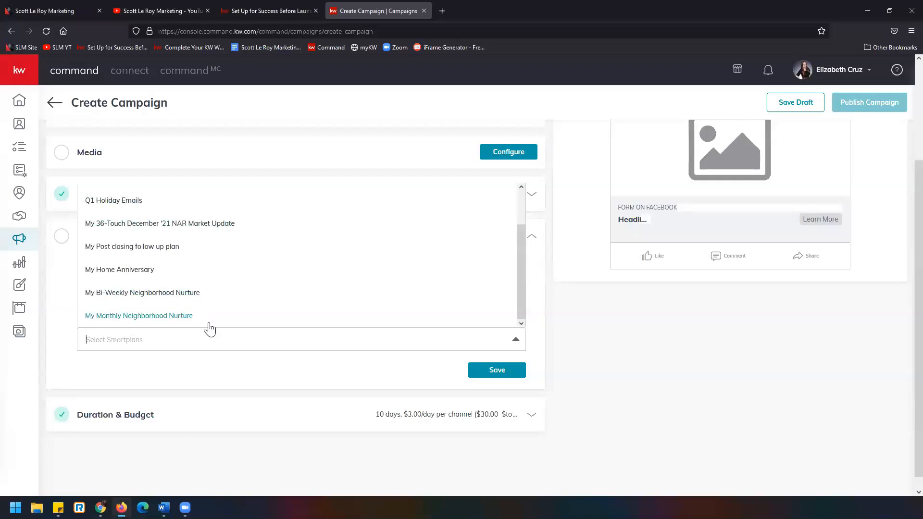
click(201, 345)
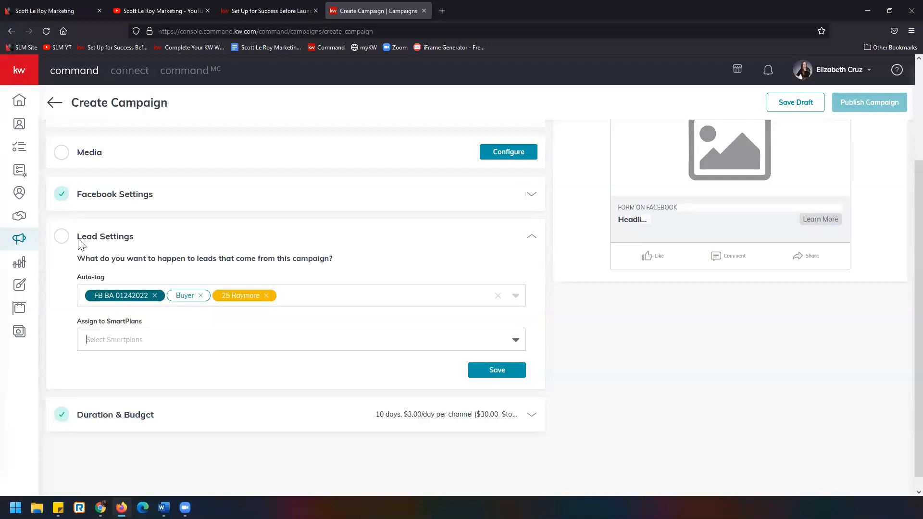
right_click(21, 176)
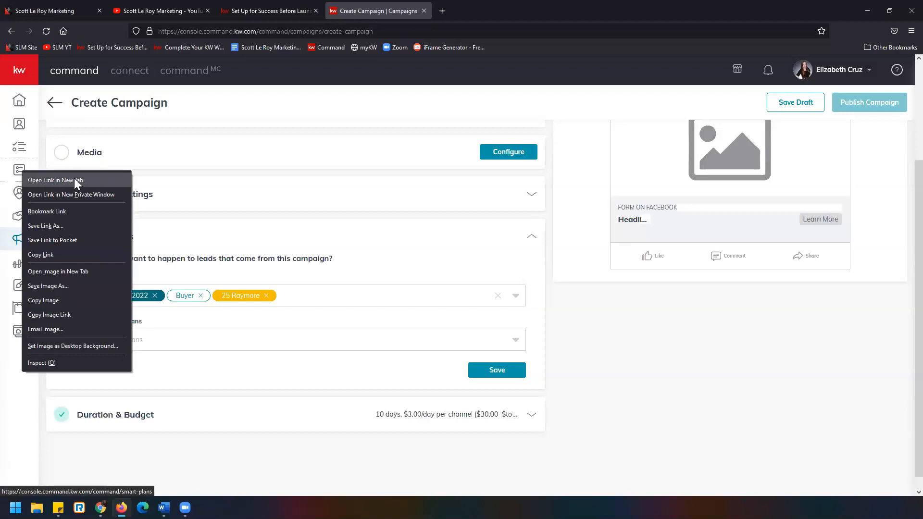
triple_click(236, 222)
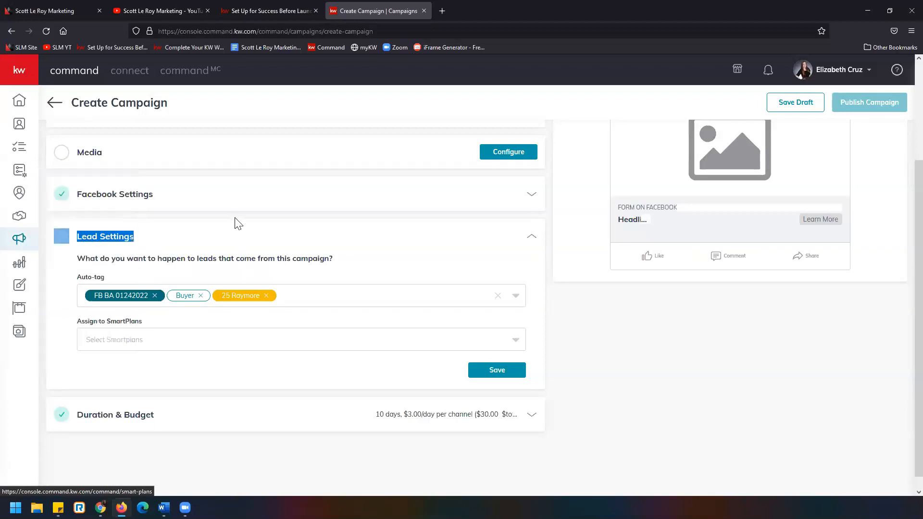
click(650, 367)
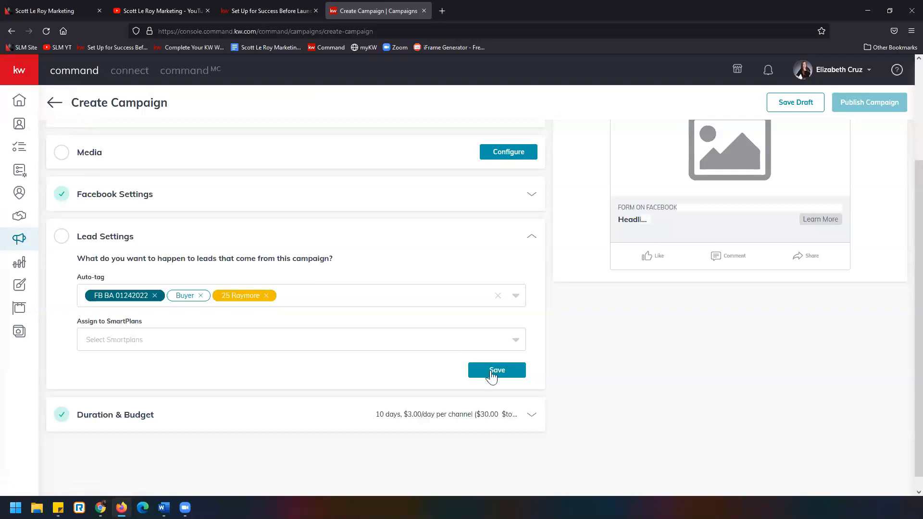
Remove the 25 Raymore tag from the auto-tags and save the Lead Settings
click(508, 375)
click(266, 295)
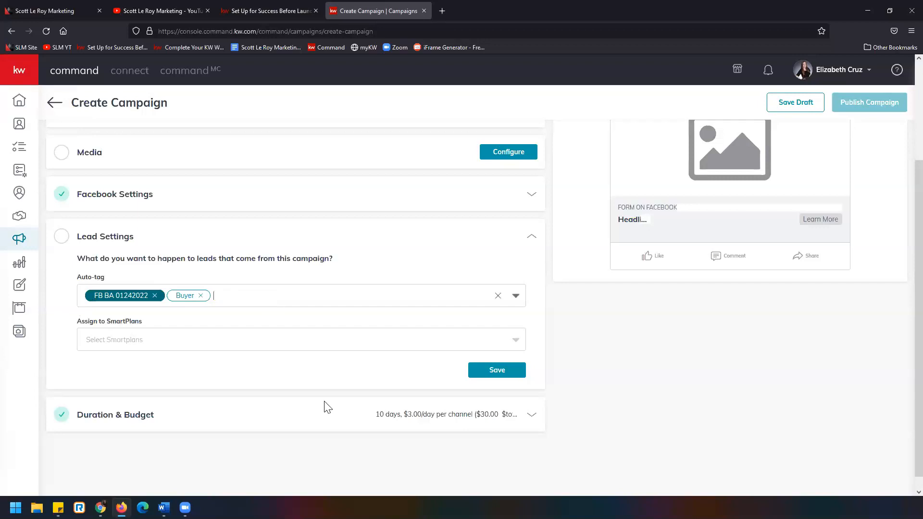
click(505, 374)
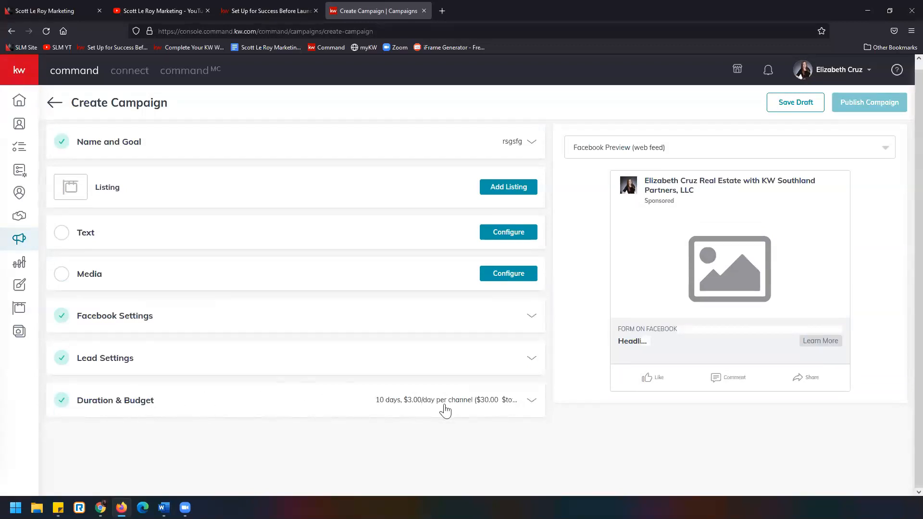
Open the Duration & Budget settings and read the note on recommended campaign length, budget and Facebook review time
click(474, 402)
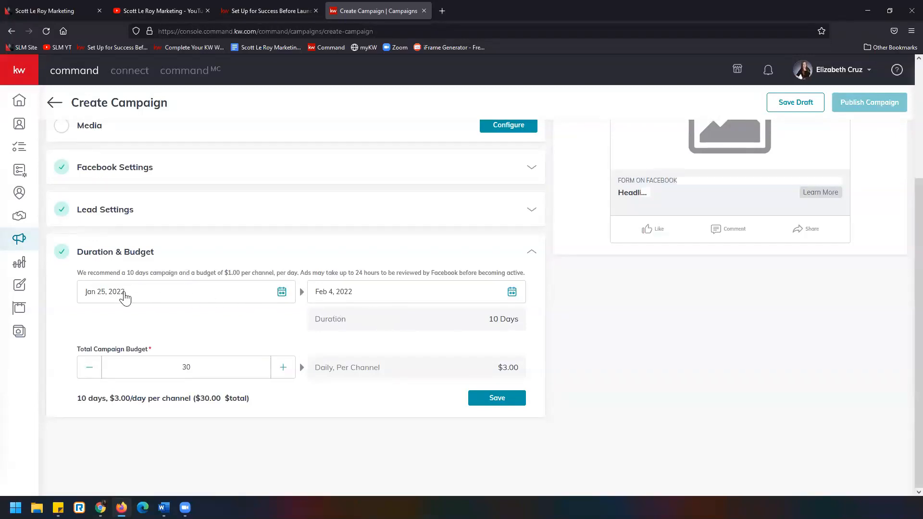
drag(78, 272, 305, 273)
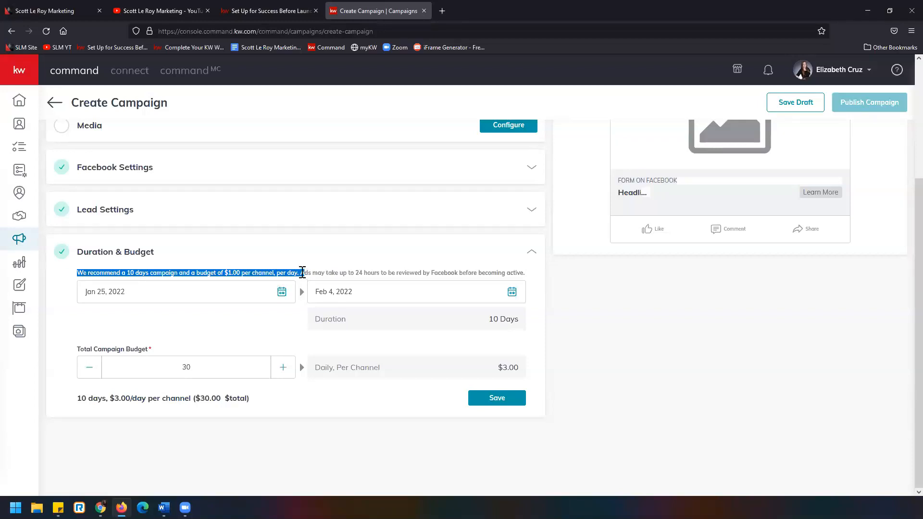
click(302, 272)
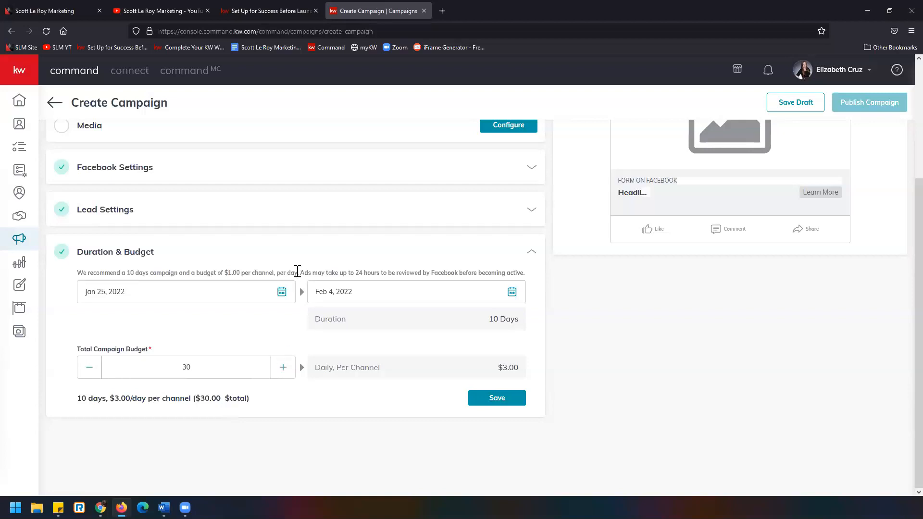
drag(300, 272, 537, 278)
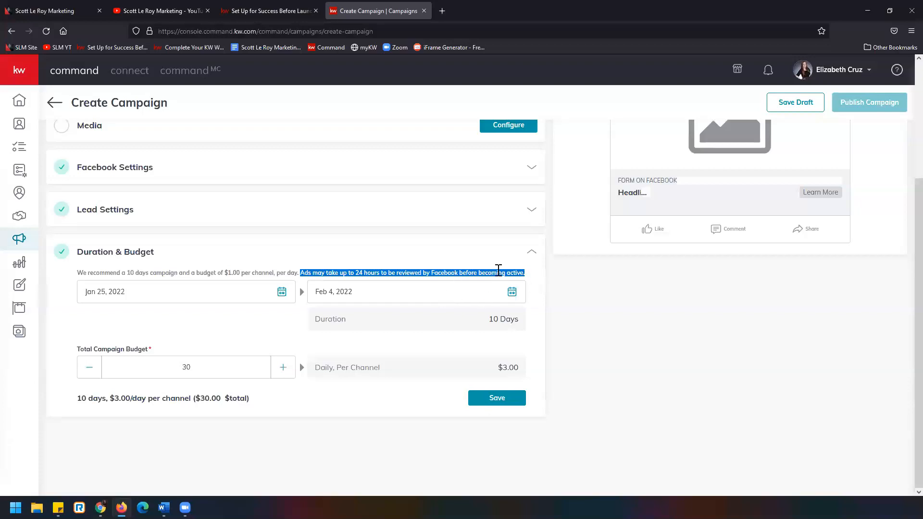
click(529, 275)
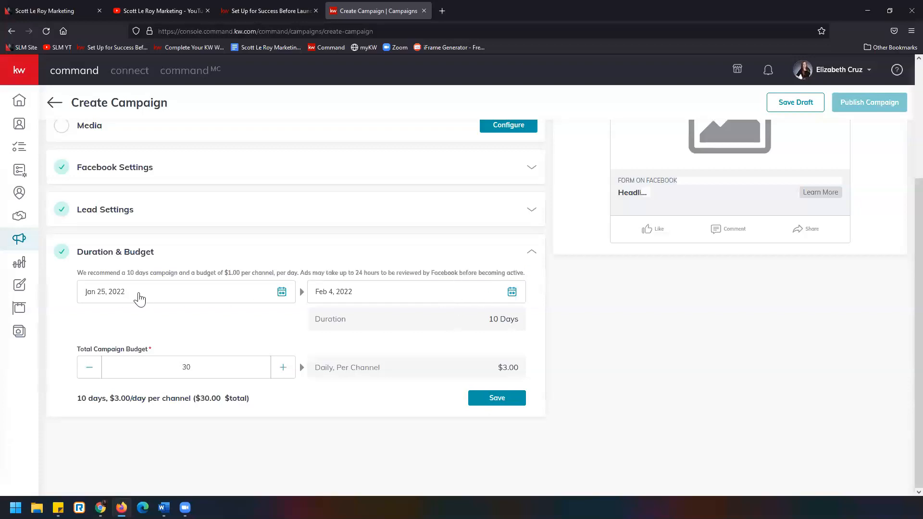
Keep the campaign start date at Jan 25, 2022 and set the end date to Feb 28, 2022
click(227, 299)
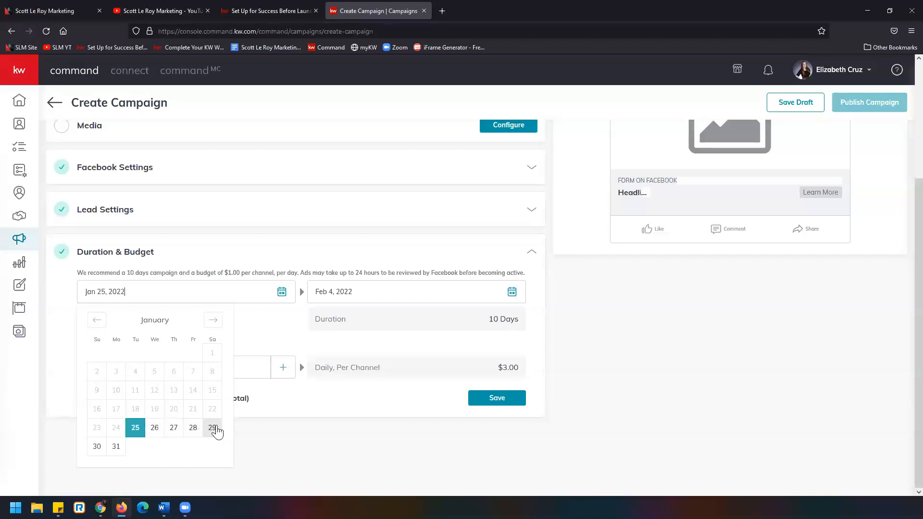
click(301, 410)
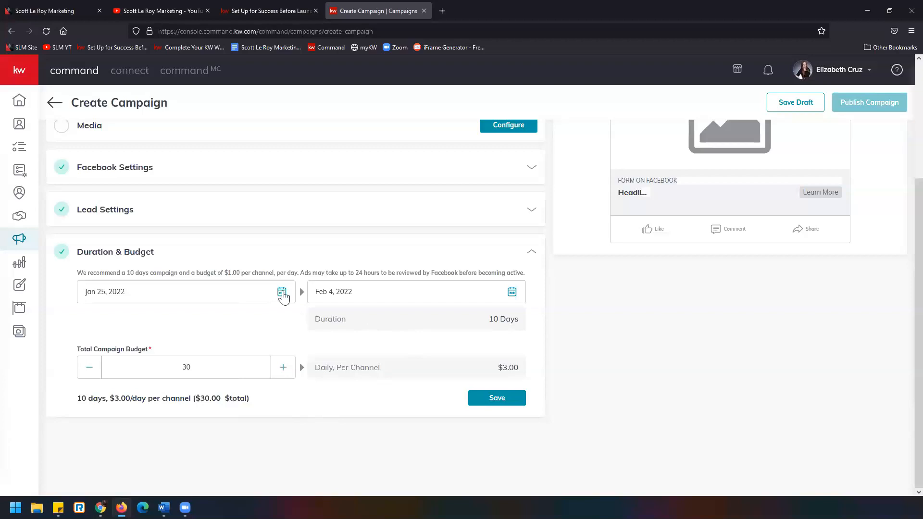
click(283, 294)
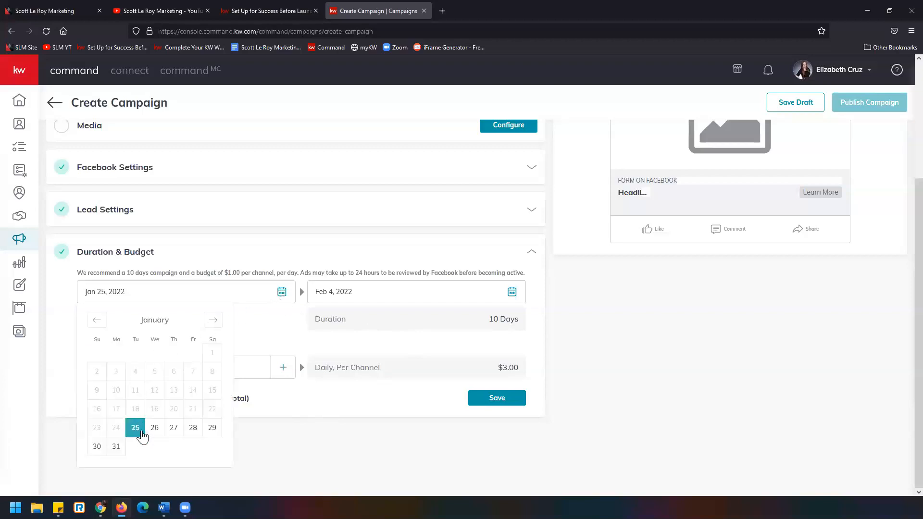
click(254, 340)
click(512, 294)
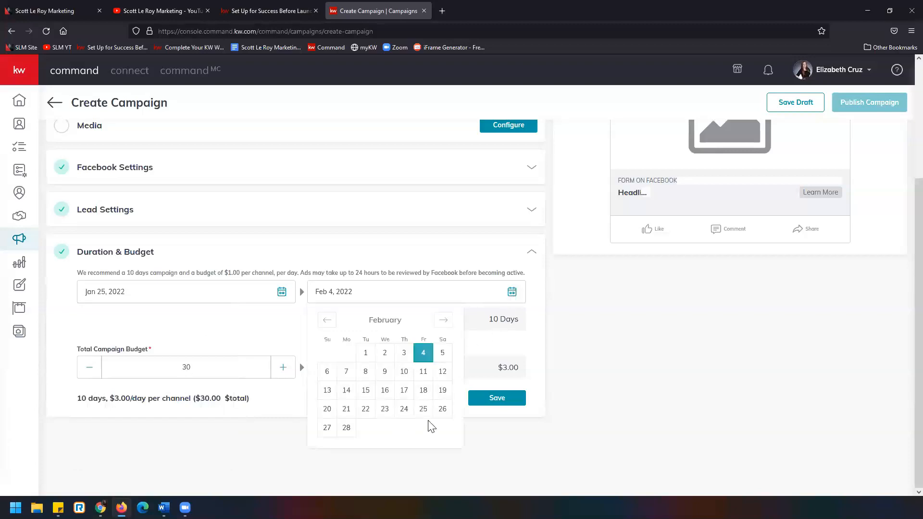
click(345, 428)
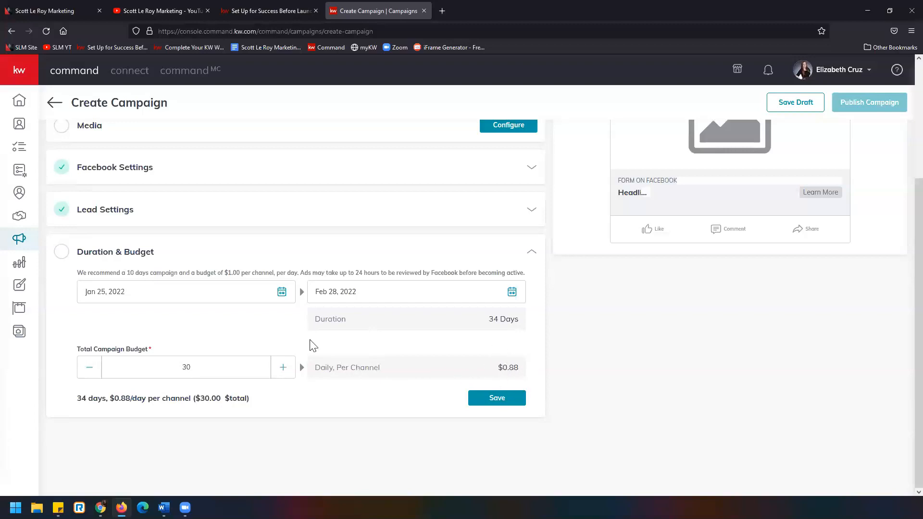
Raise the total campaign budget to $34 to match the recommended $1.00 per channel, per day
drag(178, 272, 301, 275)
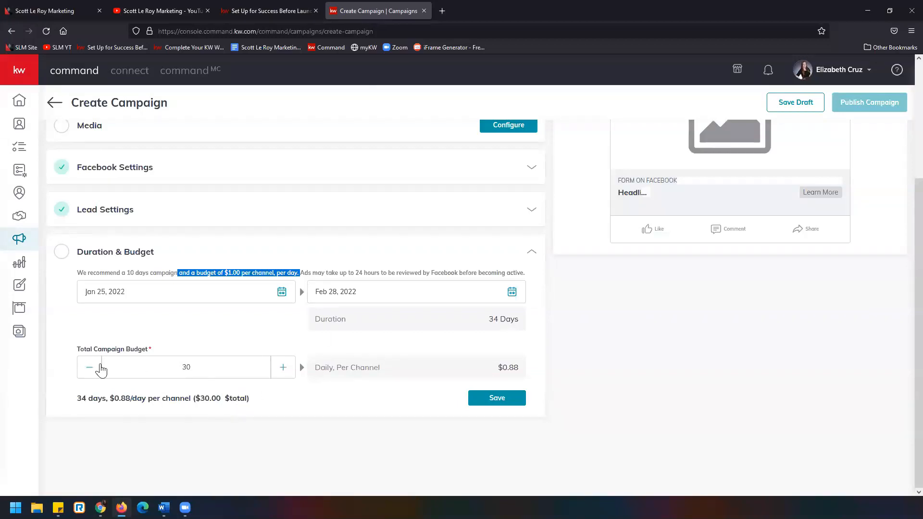
click(283, 369)
click(283, 369)
click(283, 369)
Set the total campaign budget to $78 and save the Duration & Budget settings
double_click(182, 371)
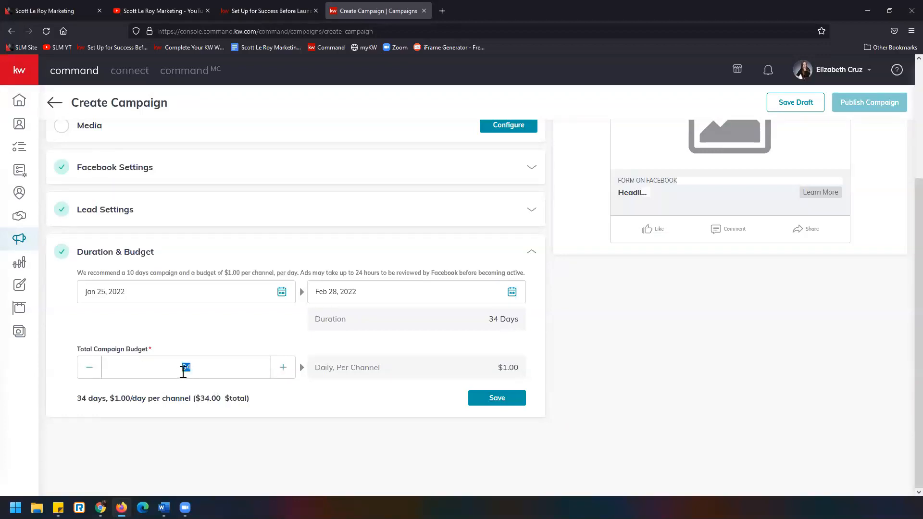
text(78)
drag(79, 398, 256, 404)
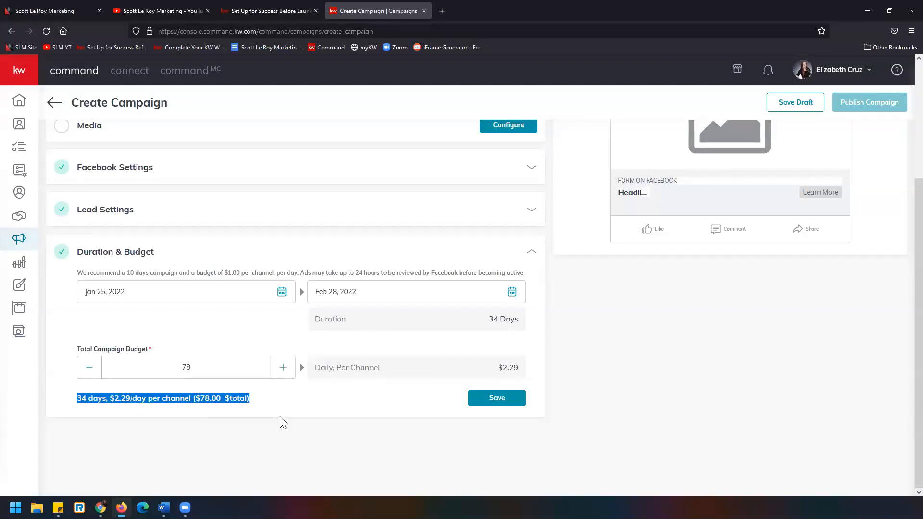
click(295, 414)
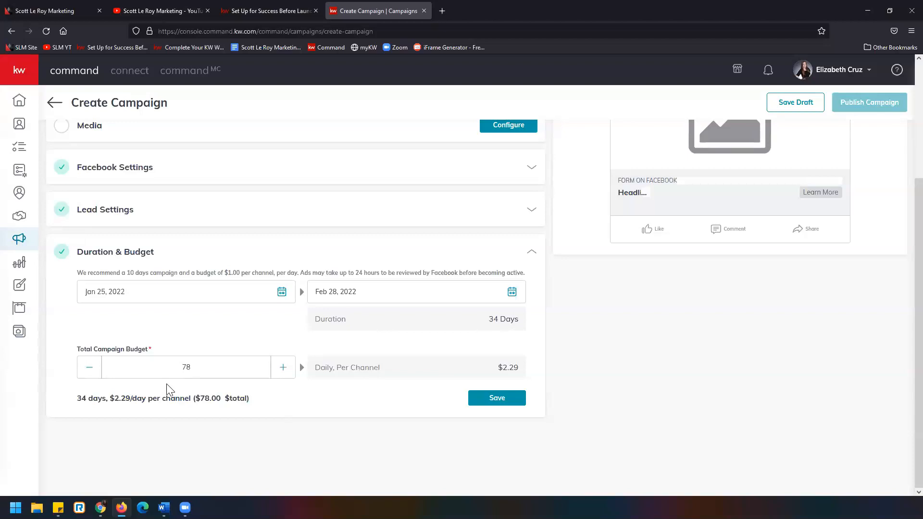
click(511, 399)
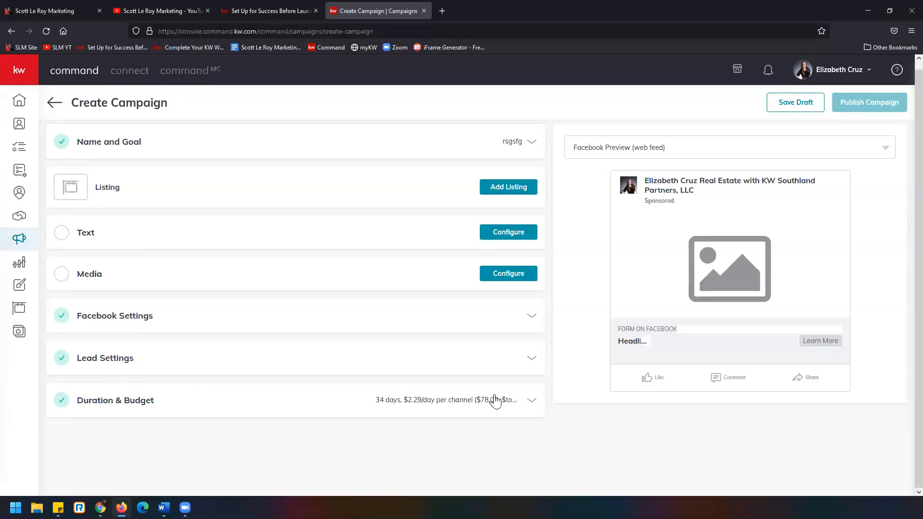
Reopen the Facebook Settings, enable targeting of the database and turn off targeting a custom audience
click(147, 321)
scroll(147, 321, down, 3)
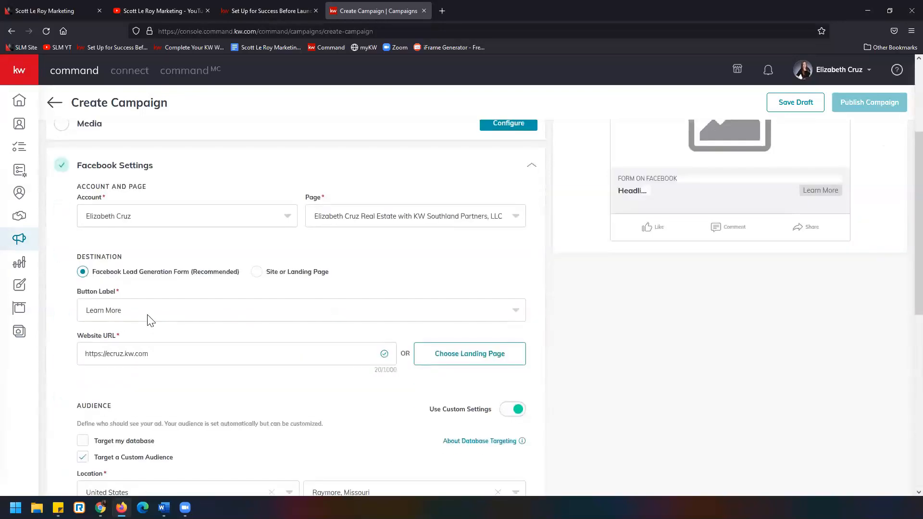
scroll(108, 385, down, 1)
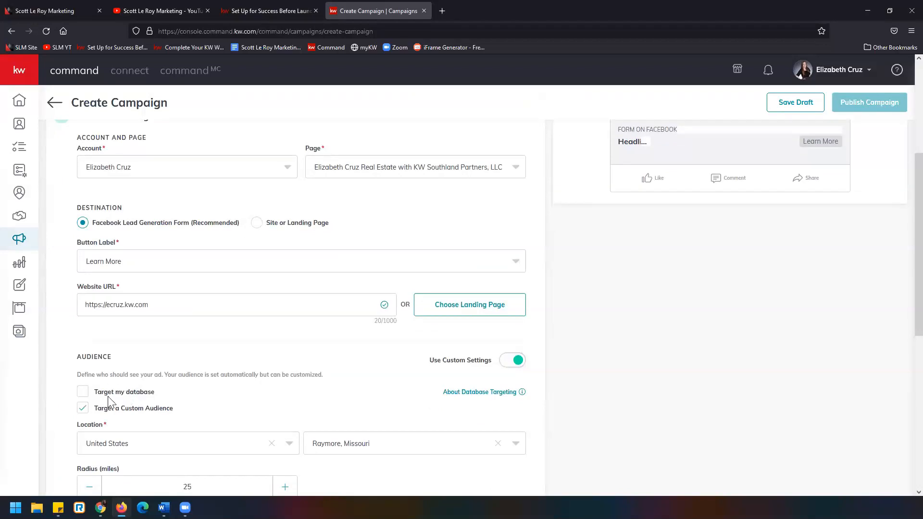
click(89, 393)
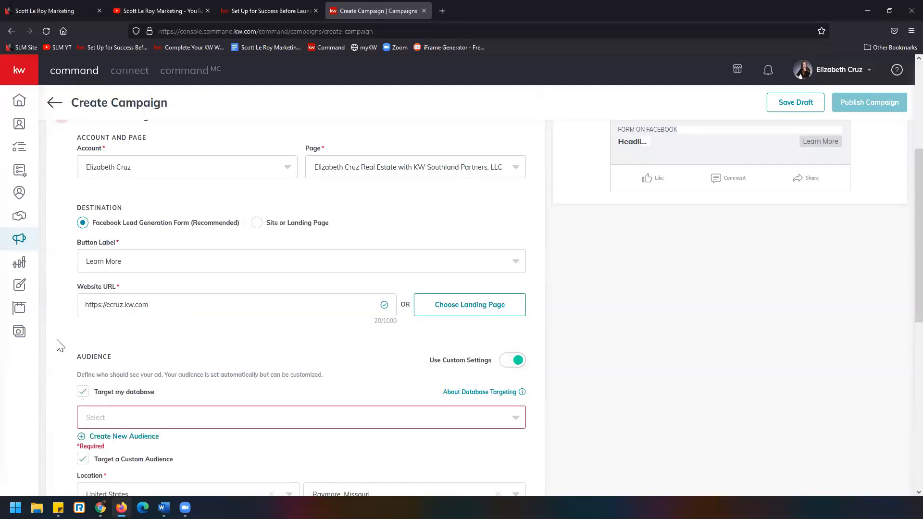
scroll(68, 342, down, 2)
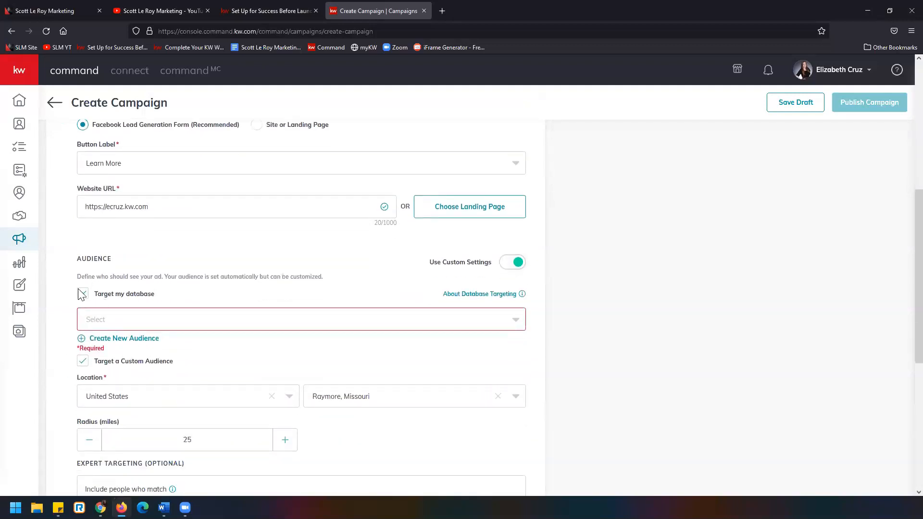
click(83, 362)
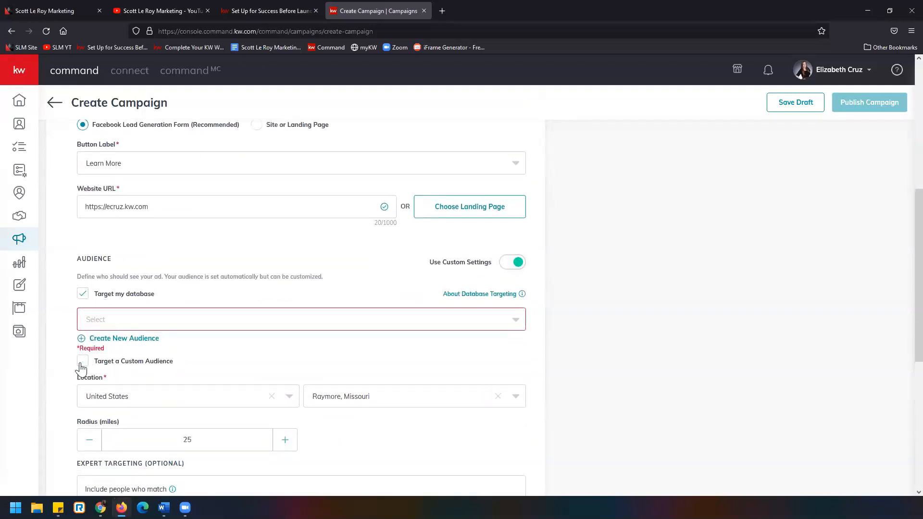
Create a new database audience named "adfgs" that targets contacts by the Family tag
click(120, 321)
click(68, 325)
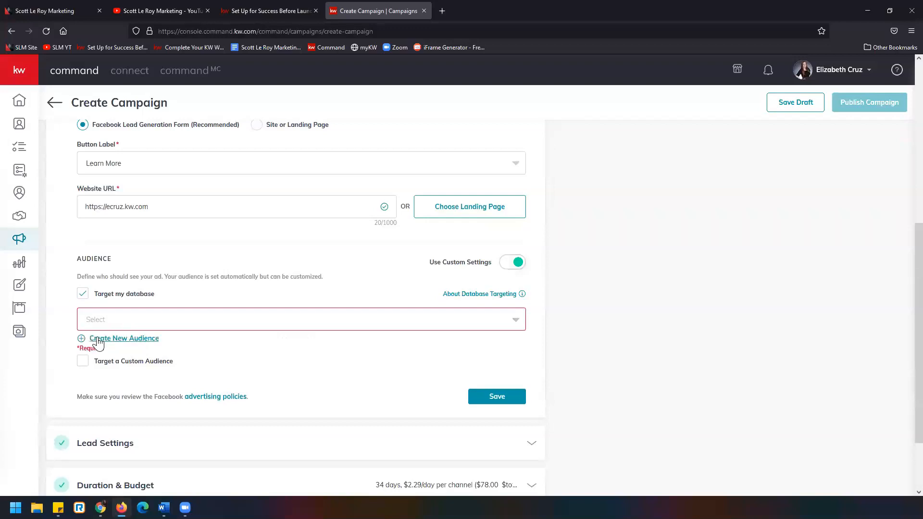
click(138, 339)
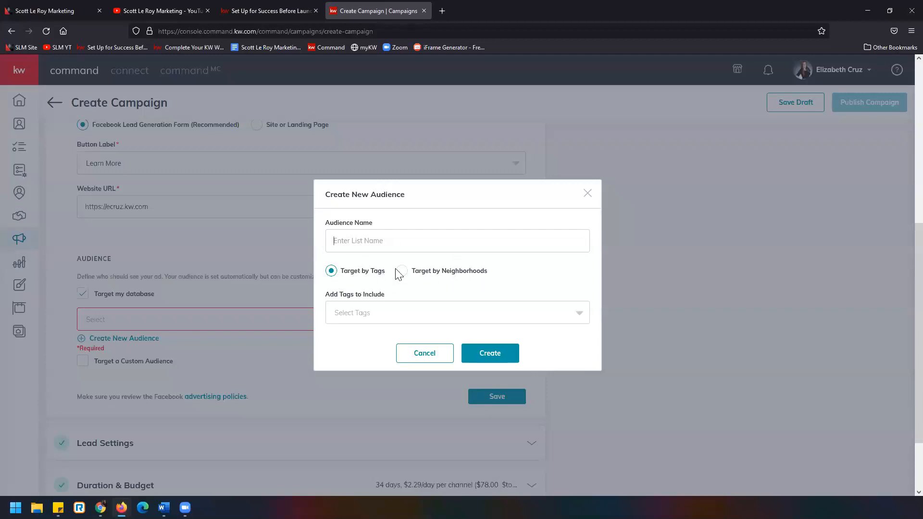
click(533, 321)
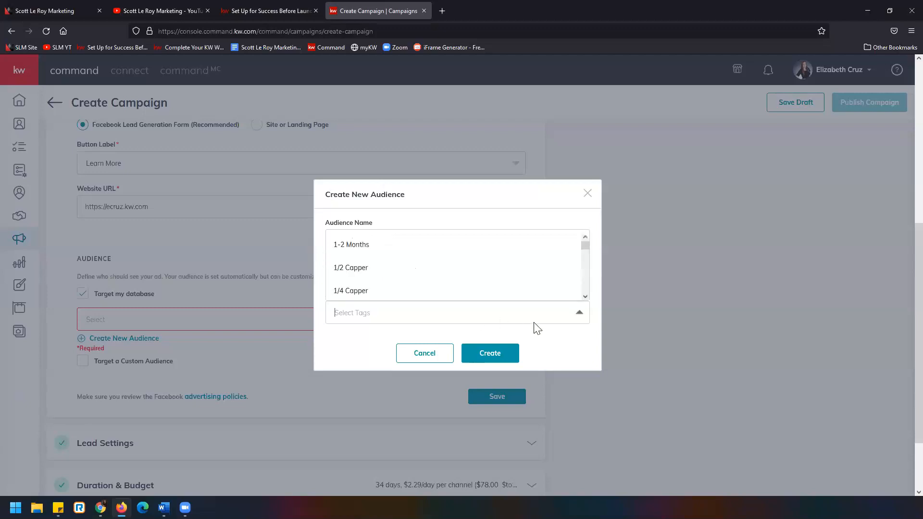
scroll(493, 279, down, 5)
scroll(493, 279, down, 3)
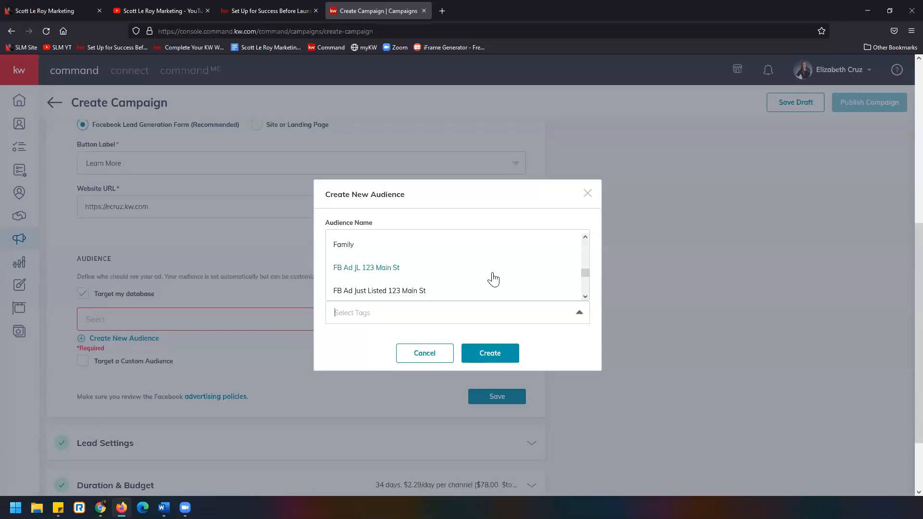
click(490, 248)
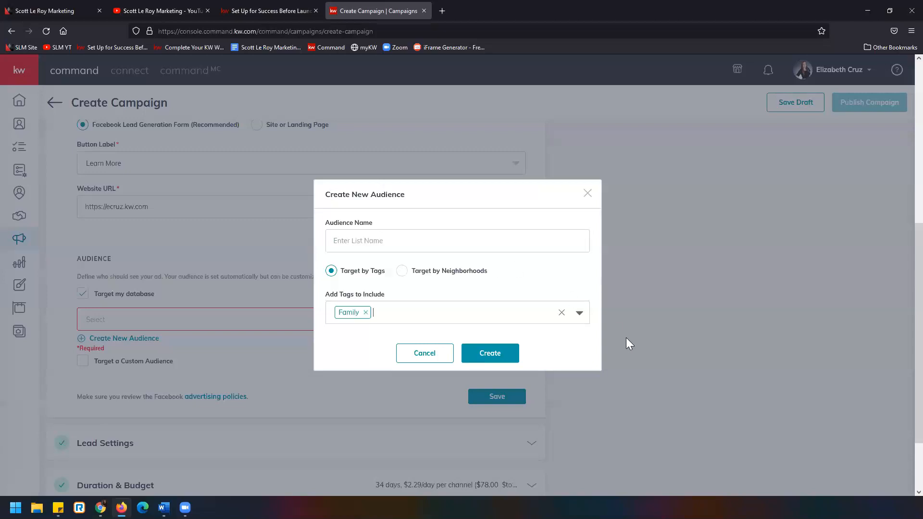
click(504, 358)
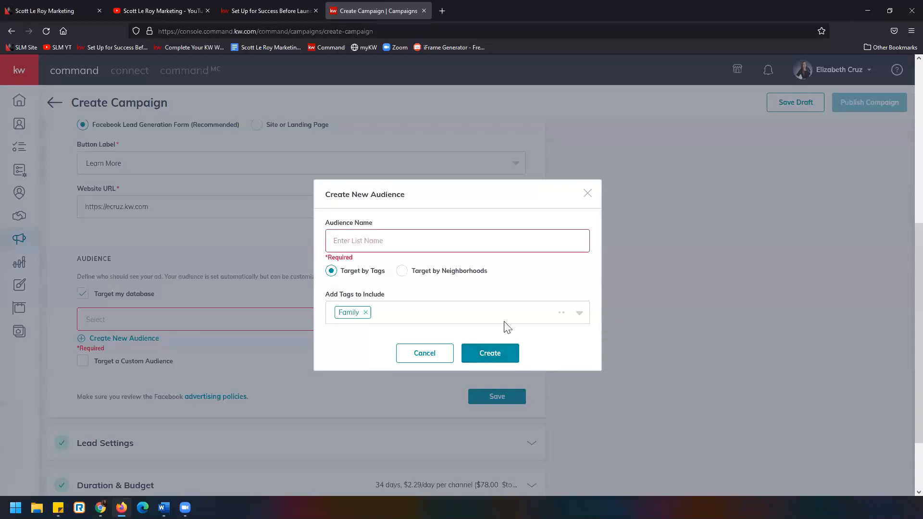
text(adfgs)
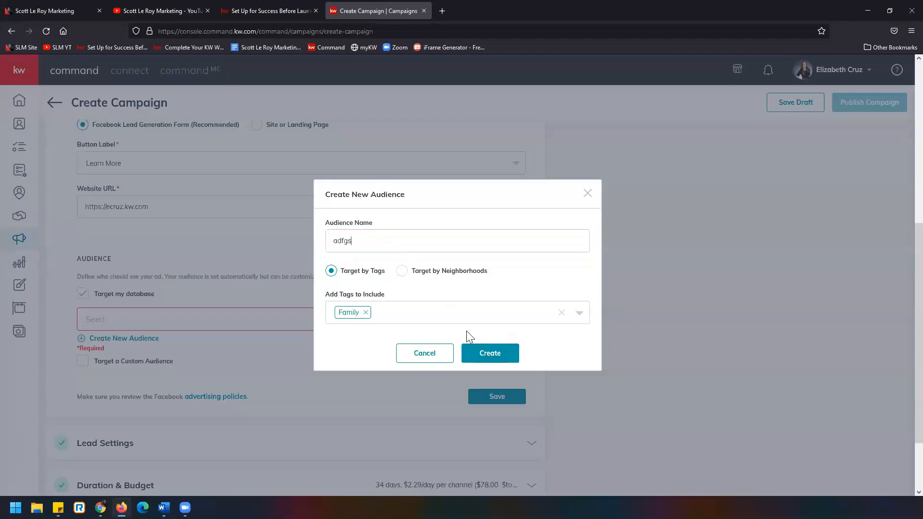
click(481, 351)
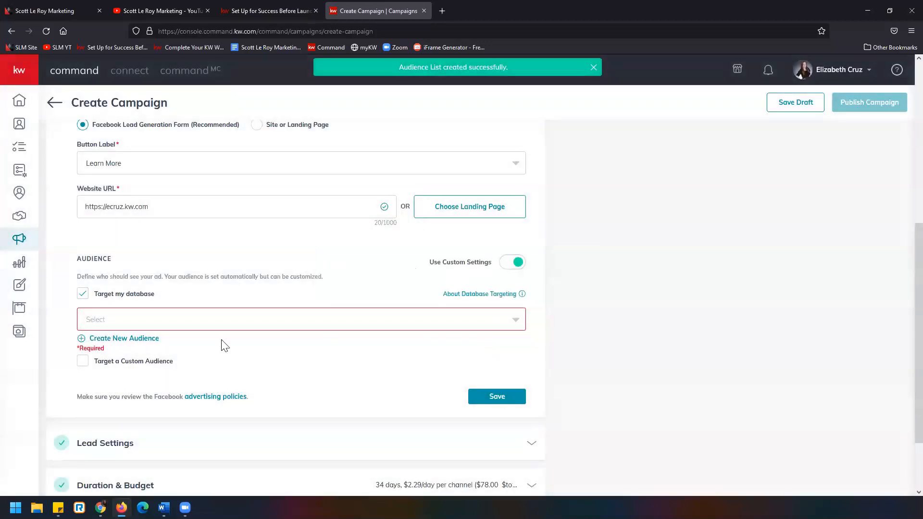
Read the About Database Targeting note on the requirements for a database audience
mouse_move(519, 295)
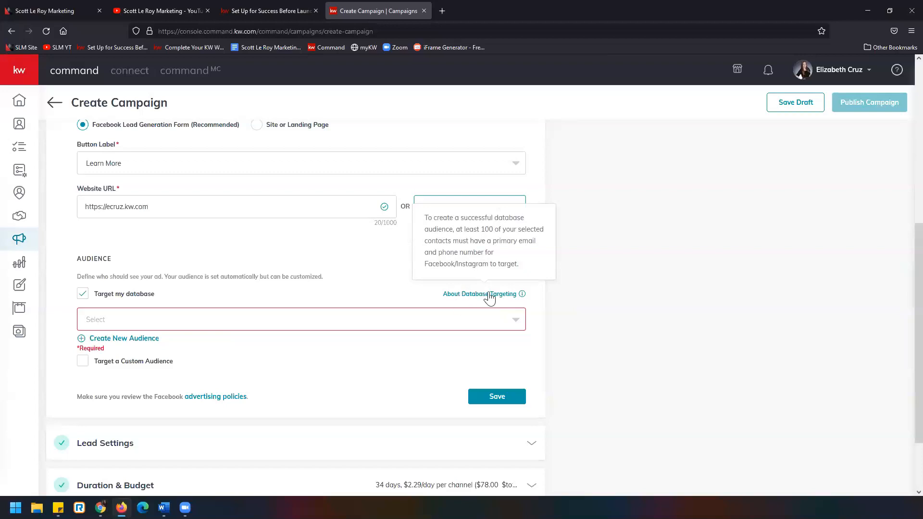
mouse_move(482, 299)
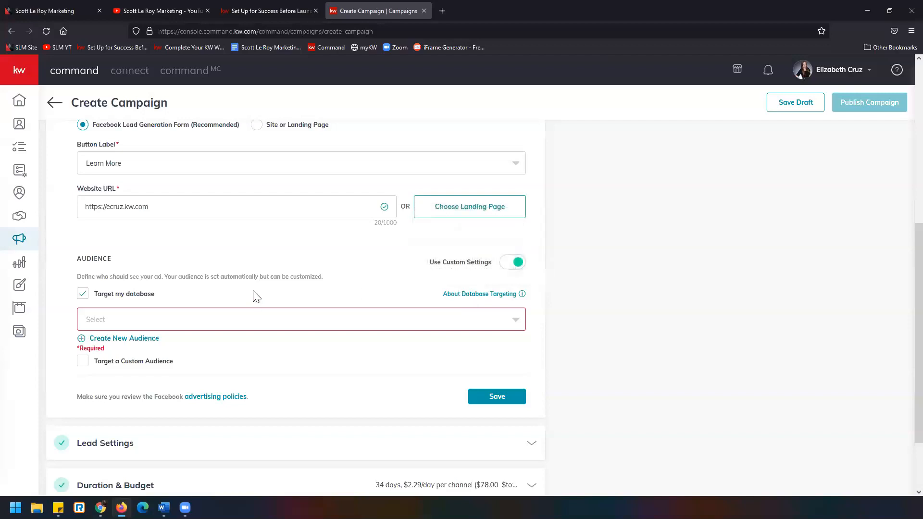
Compare the ad's Facebook web feed and mobile previews, leaving the mobile preview selected
scroll(510, 336, up, 6)
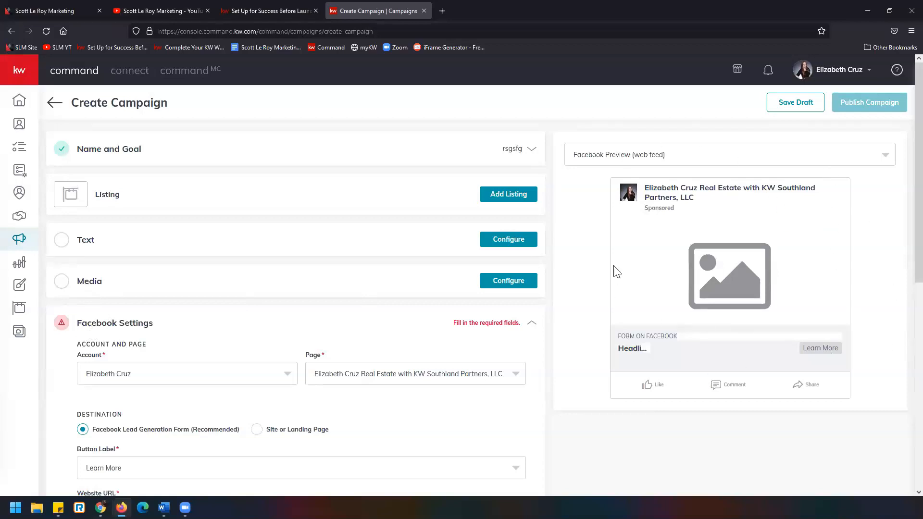
click(885, 157)
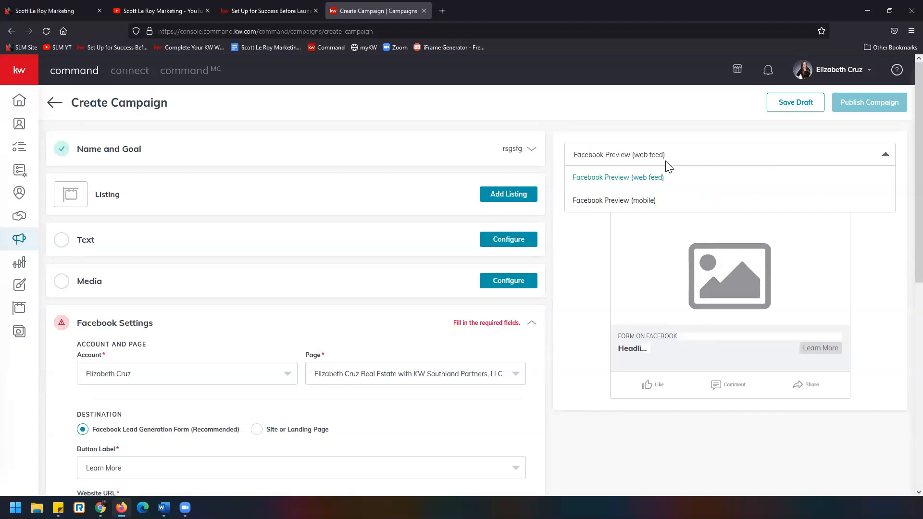
click(662, 203)
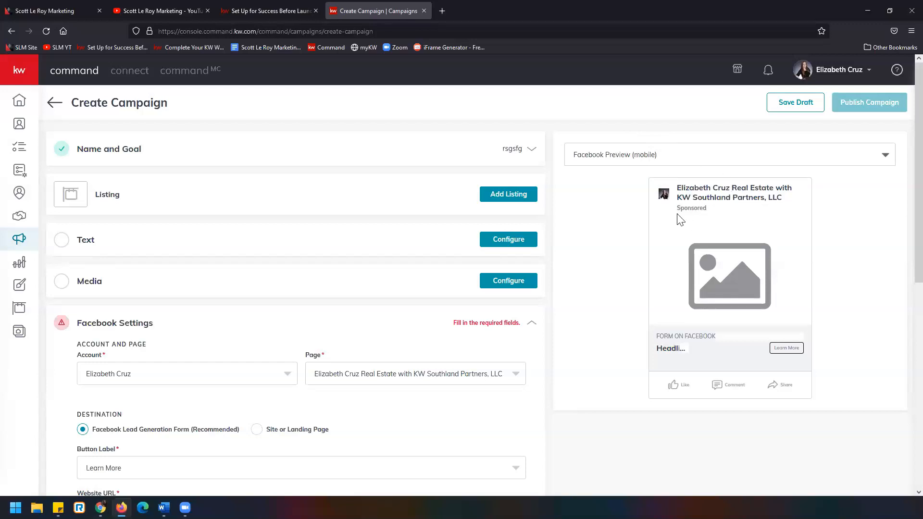
click(698, 161)
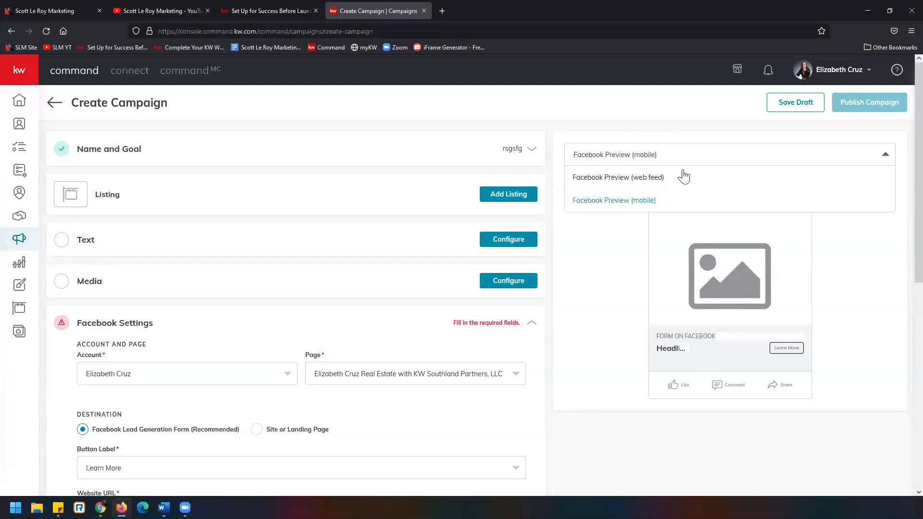
click(679, 181)
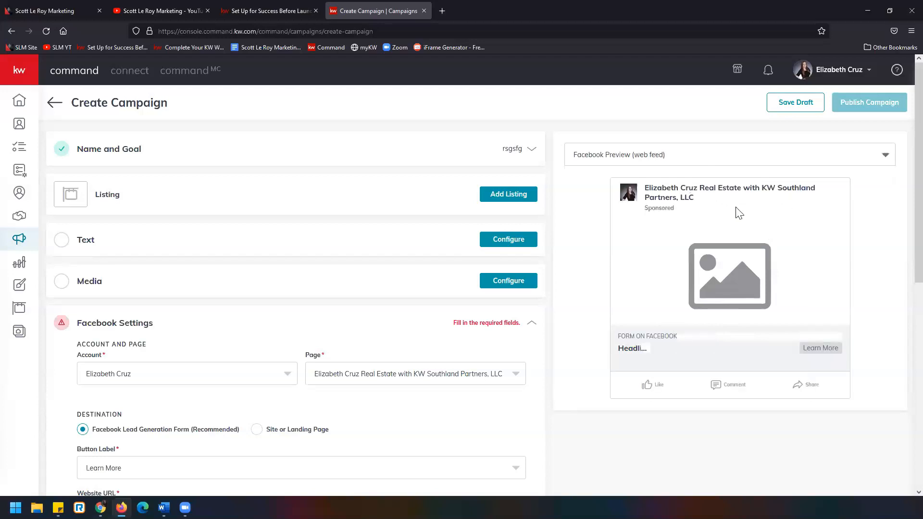
click(732, 160)
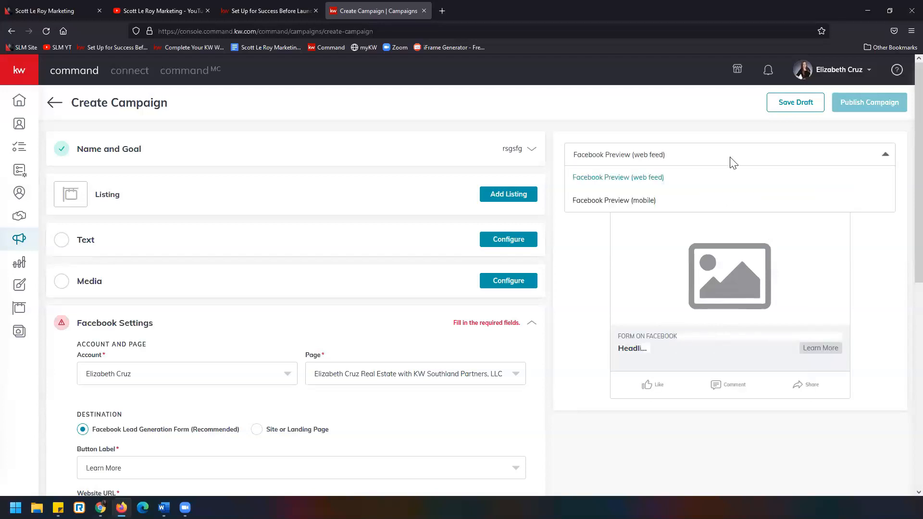
click(717, 199)
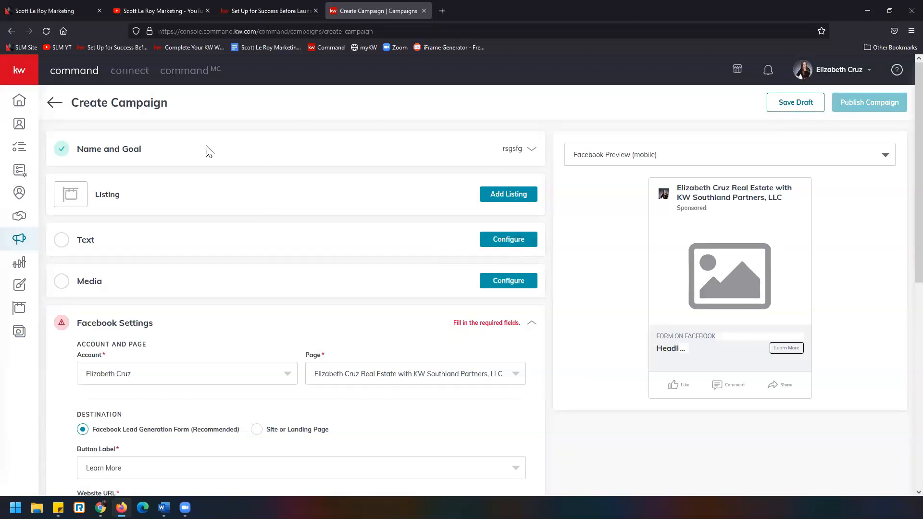
scroll(144, 298, down, 5)
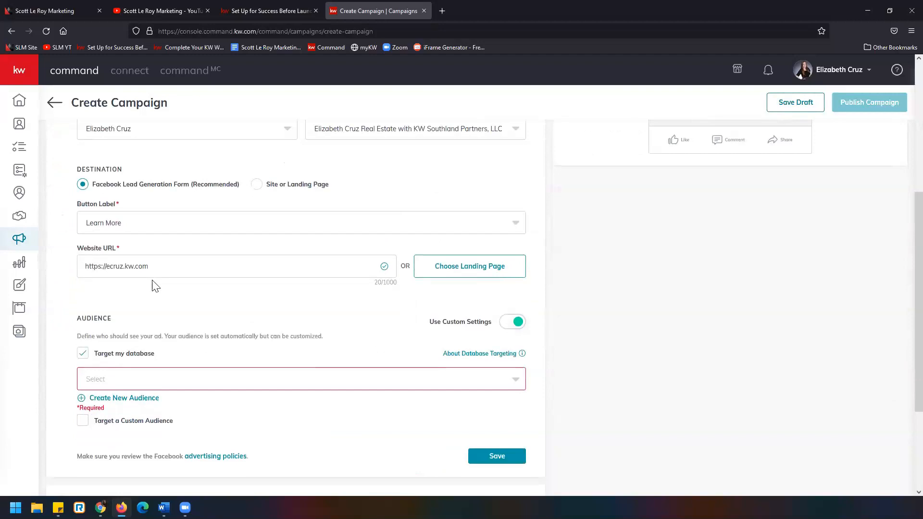
scroll(313, 403, down, 3)
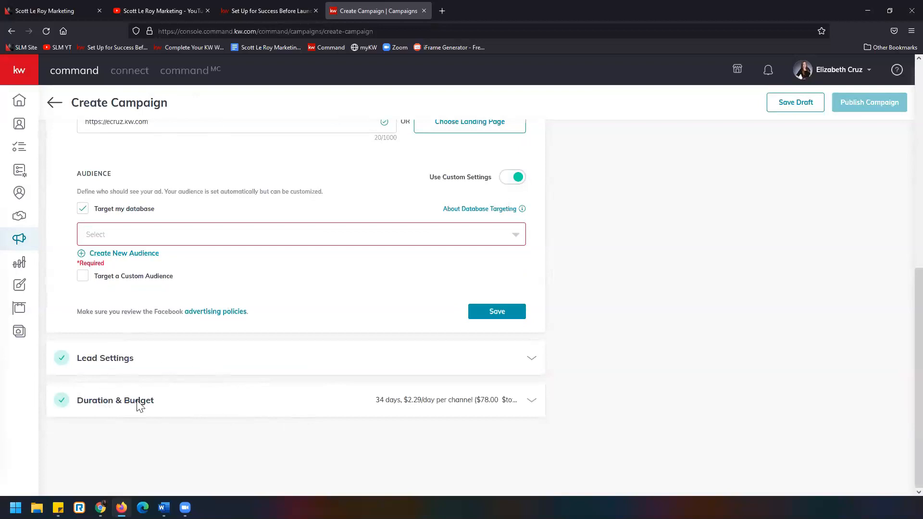
scroll(670, 332, up, 10)
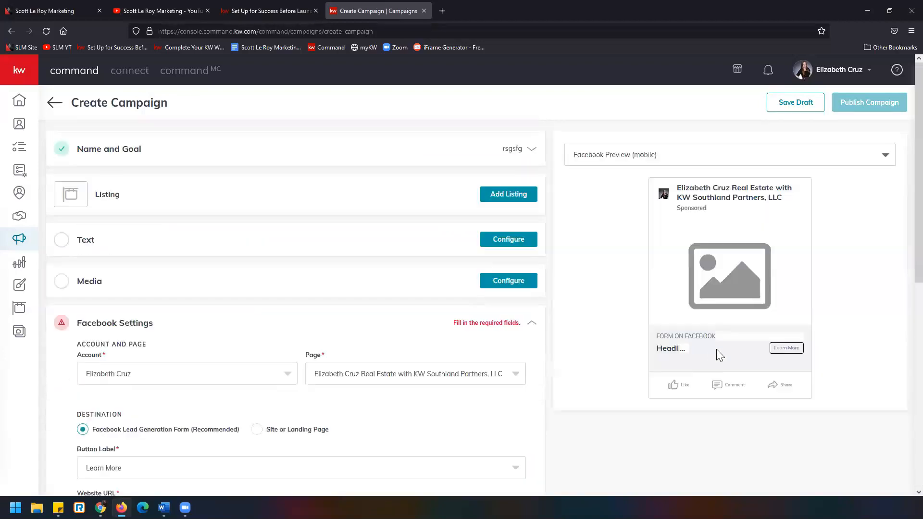
scroll(148, 319, down, 8)
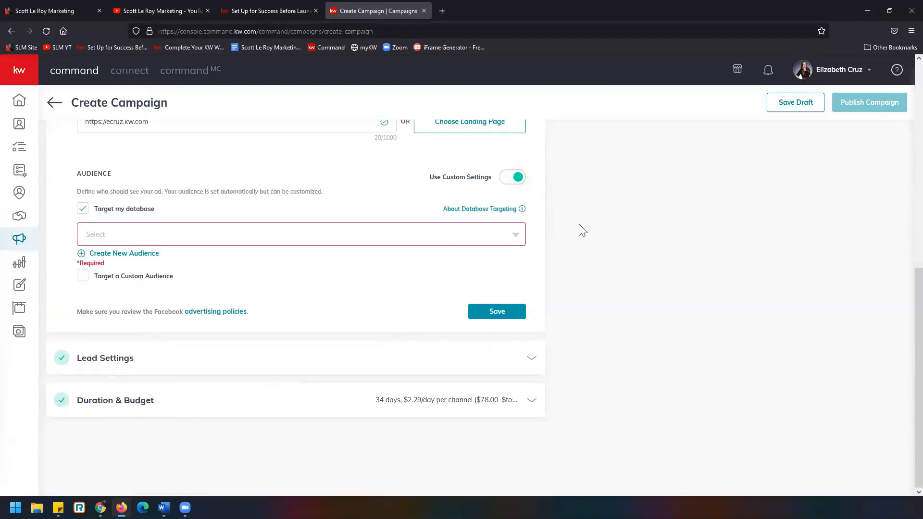
Save the unfinished Brand Awareness campaign as a draft and confirm the save
scroll(648, 277, up, 10)
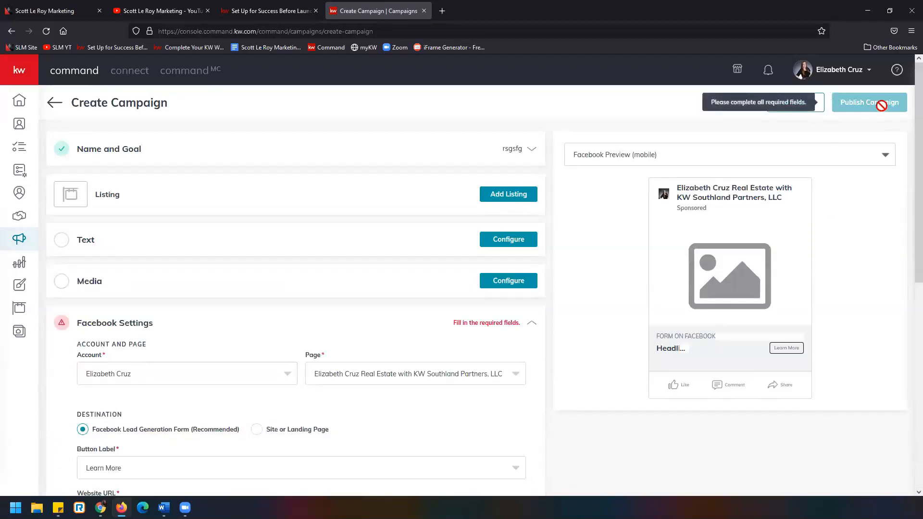
click(815, 109)
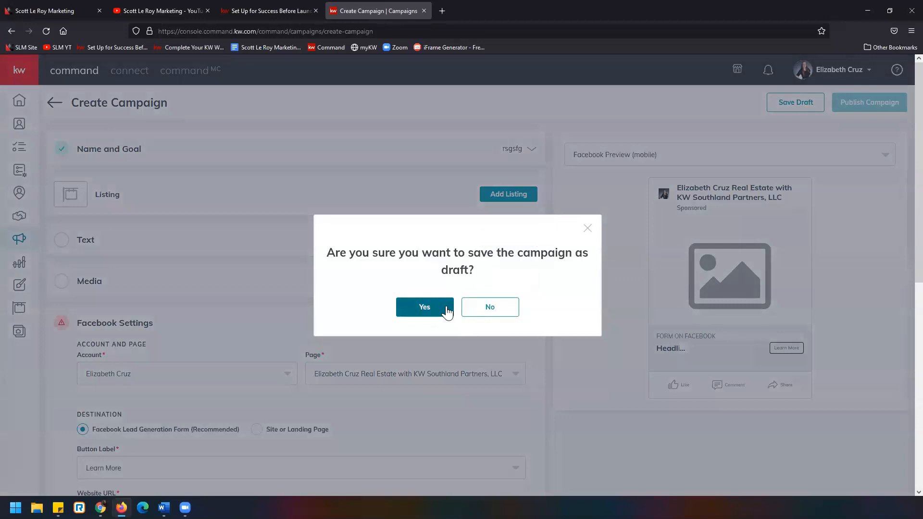
click(446, 310)
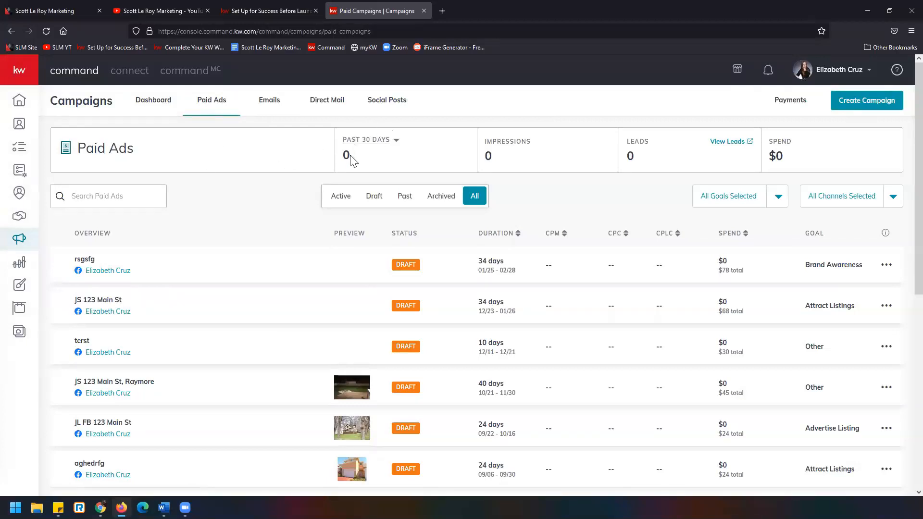
Review the Paid Ads reporting periods and the Active, Draft, goal and channel filters, leaving campaigns of every status listed
click(396, 144)
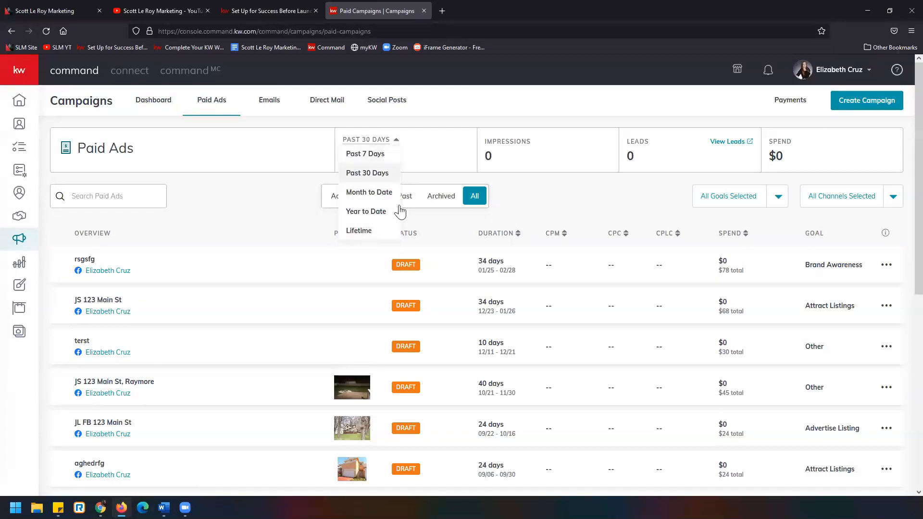
click(573, 173)
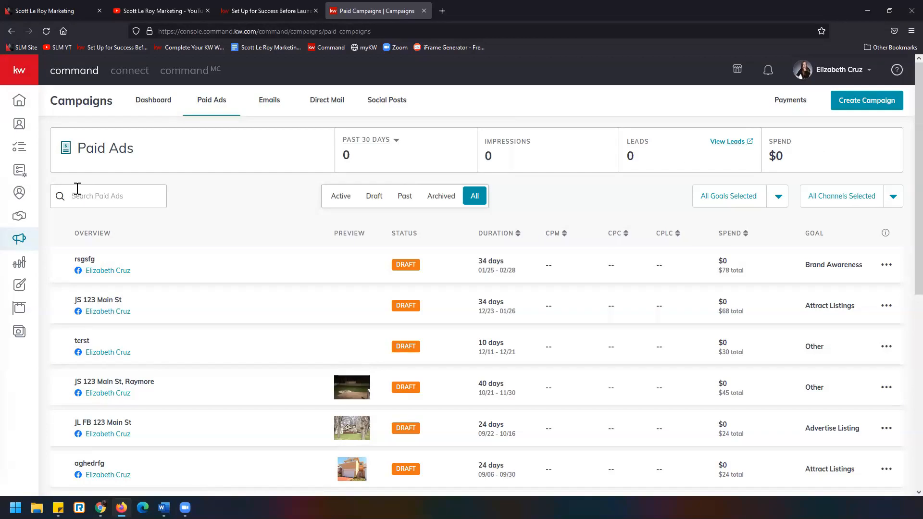
click(340, 202)
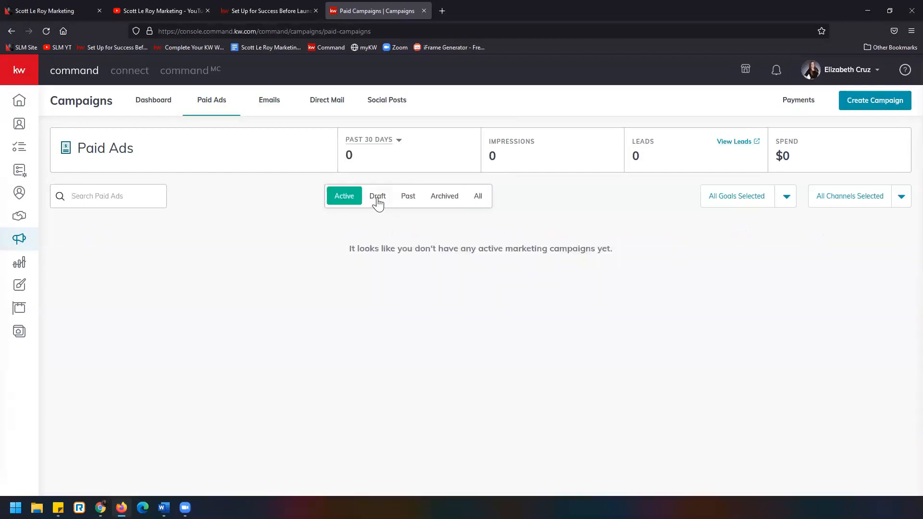
click(378, 203)
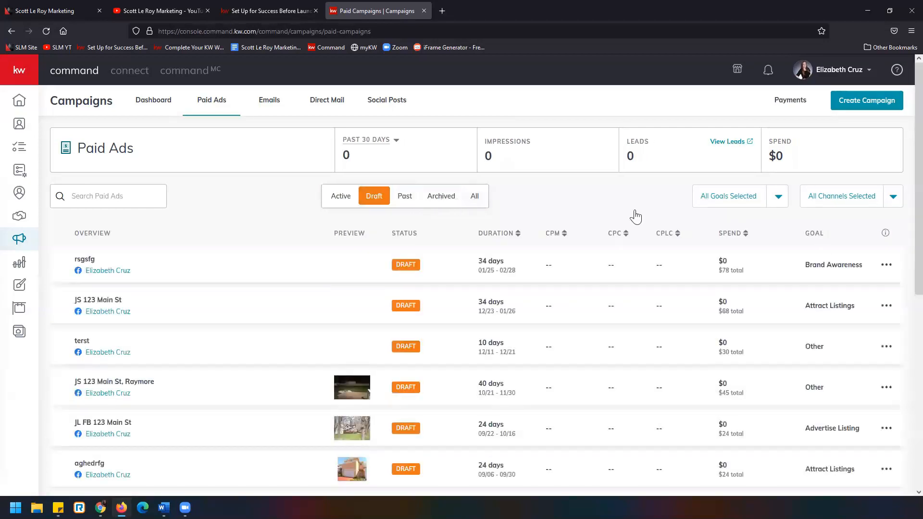
click(475, 199)
click(779, 198)
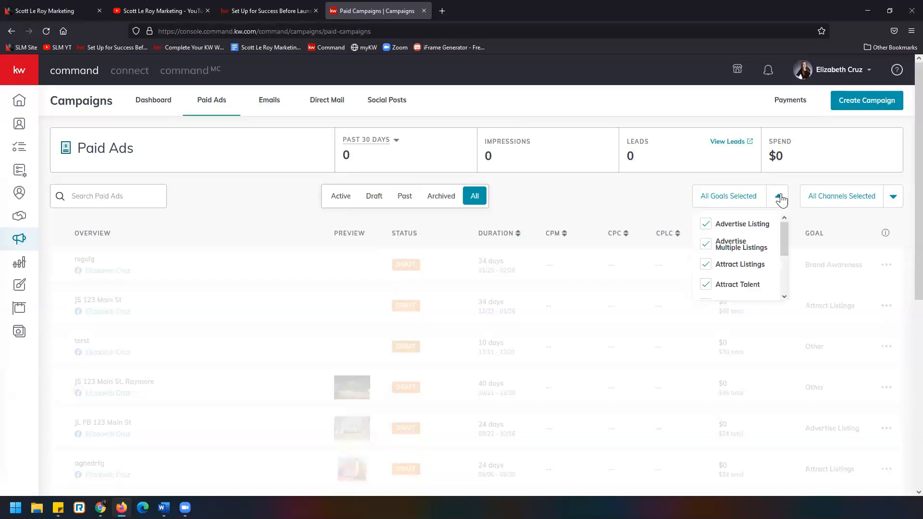
click(893, 199)
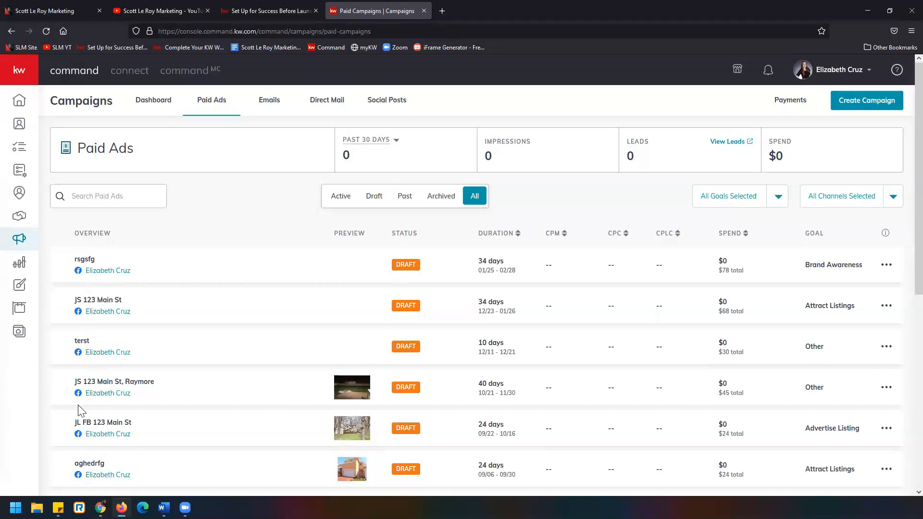
Look through the whole list of paid ad campaigns, examining each one's channel, preview and status
scroll(78, 403, down, 1)
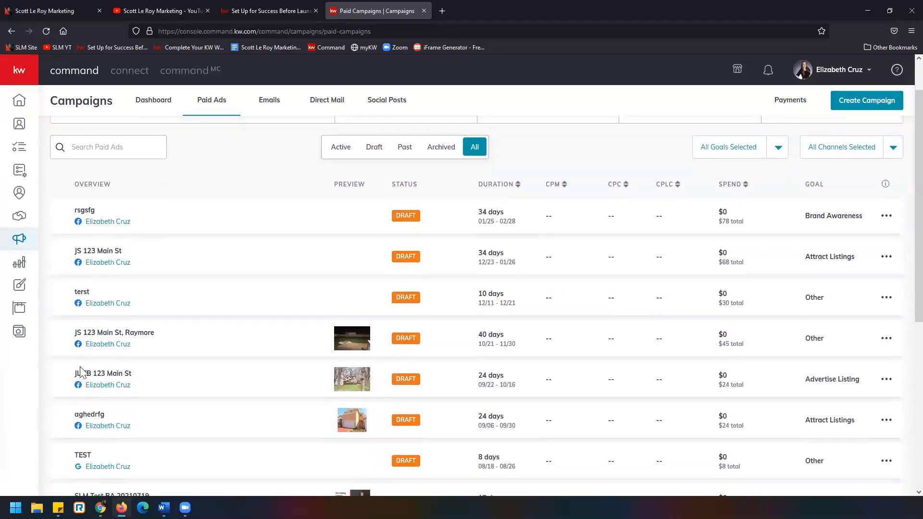
scroll(92, 384, down, 3)
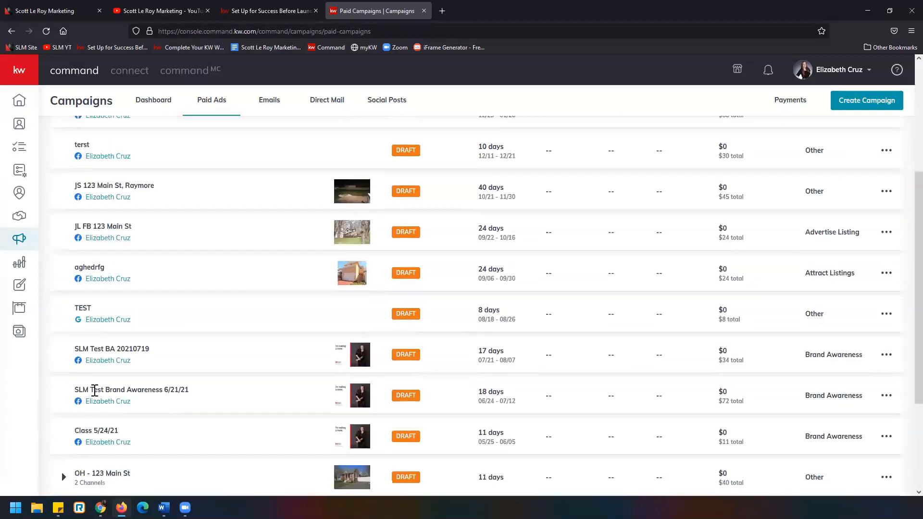
scroll(225, 411, up, 4)
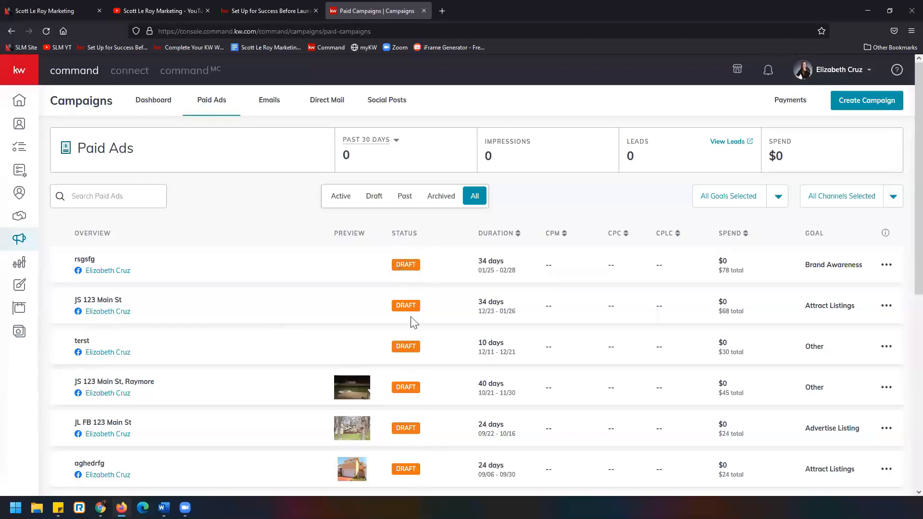
scroll(391, 422, down, 1)
scroll(393, 425, down, 8)
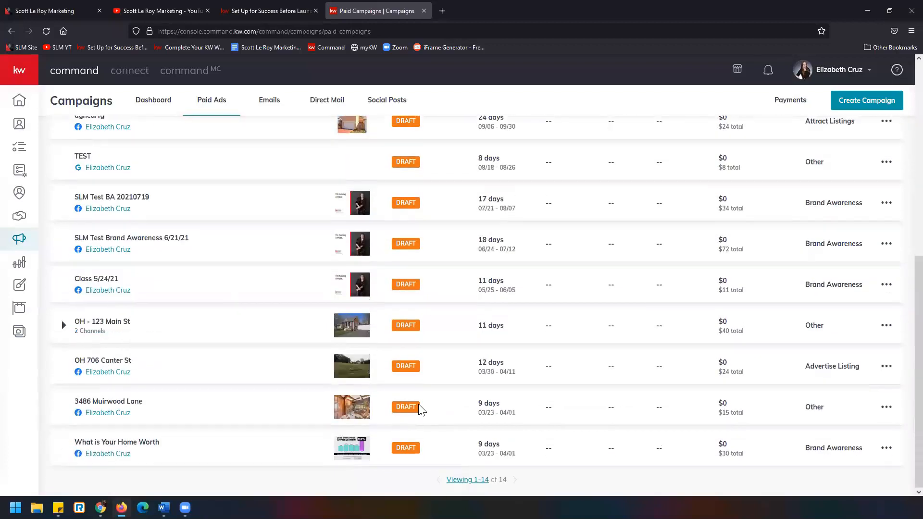
scroll(418, 404, up, 10)
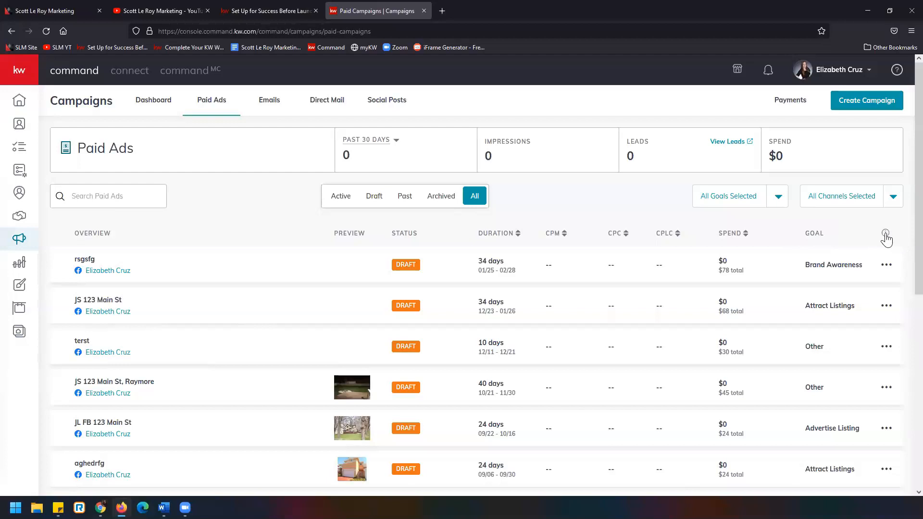
Open the Campaigns FAQ and read how CPM (cost per 1,000 impressions) is used and calculated, highlighting the calculation text
click(885, 234)
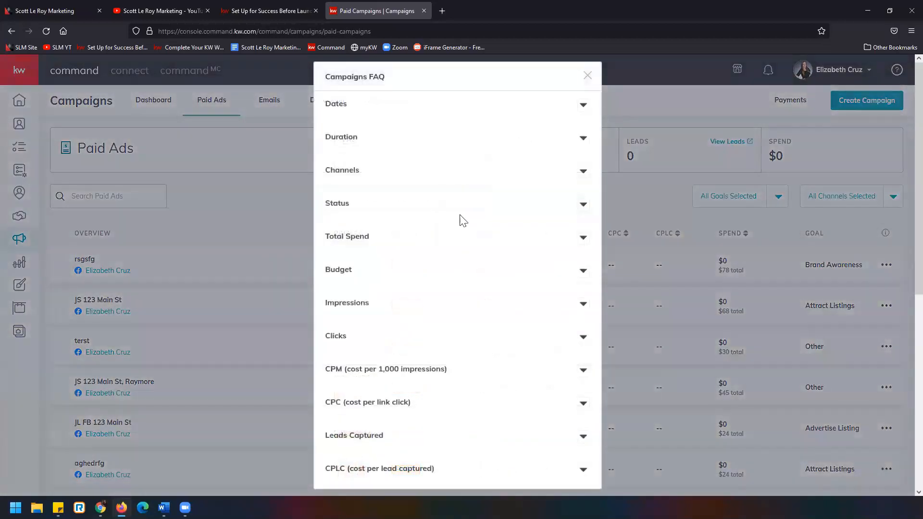
scroll(432, 340, down, 5)
scroll(428, 350, up, 5)
click(581, 370)
scroll(499, 329, down, 2)
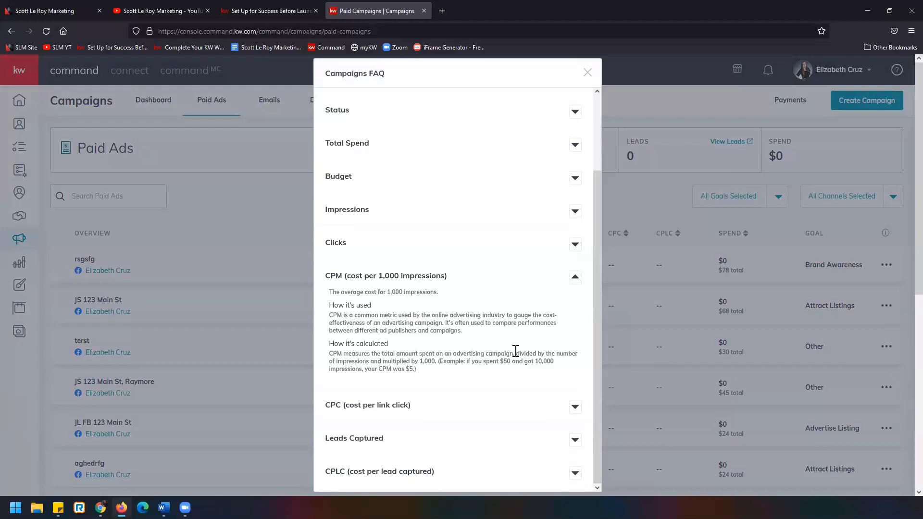
drag(515, 354, 523, 361)
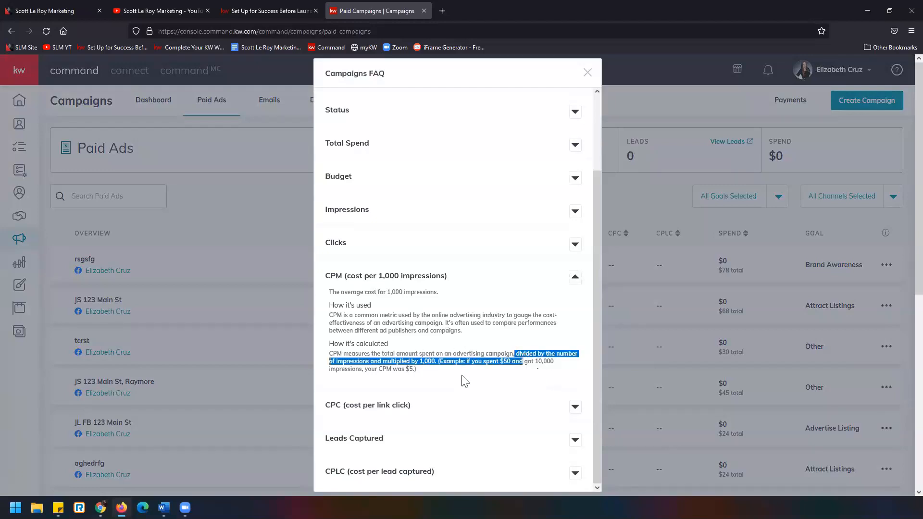
scroll(456, 379, down, 2)
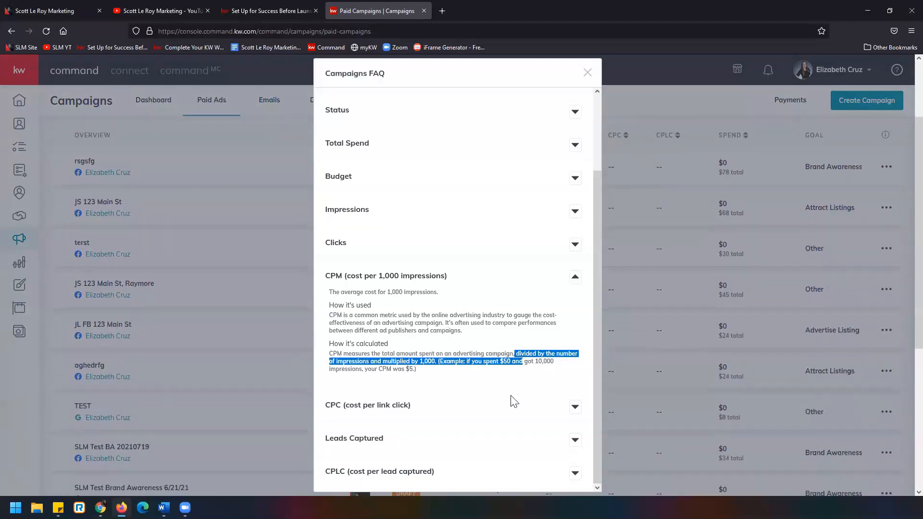
Read the Campaigns FAQ entry on CPC (cost per link click), highlighting how it is calculated
click(575, 407)
scroll(408, 286, down, 2)
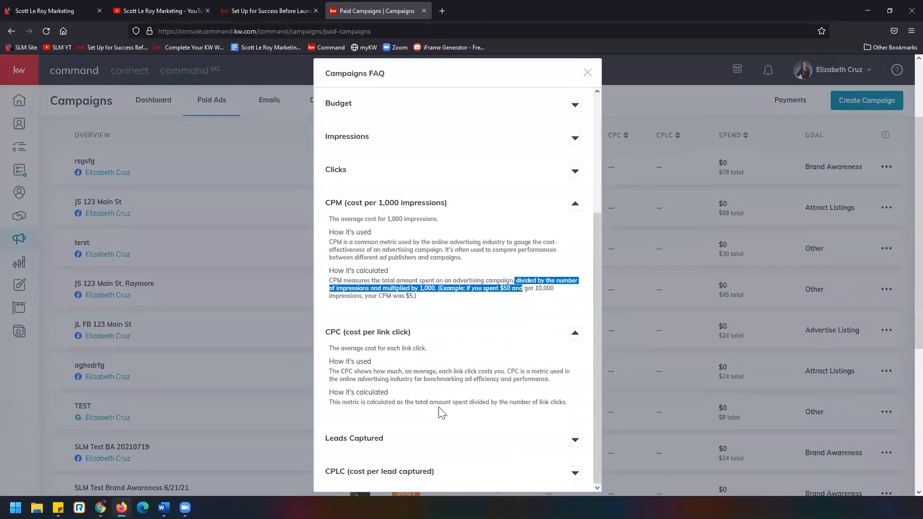
drag(400, 402, 575, 407)
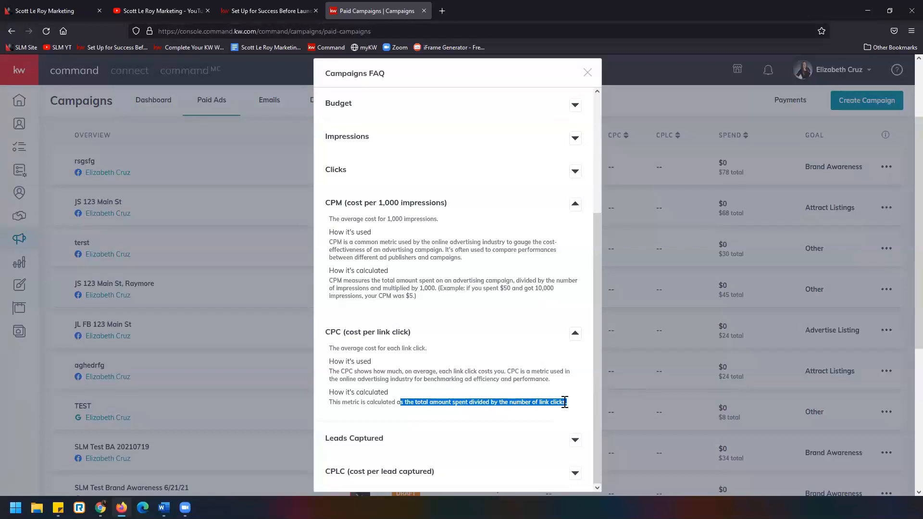
scroll(564, 402, down, 1)
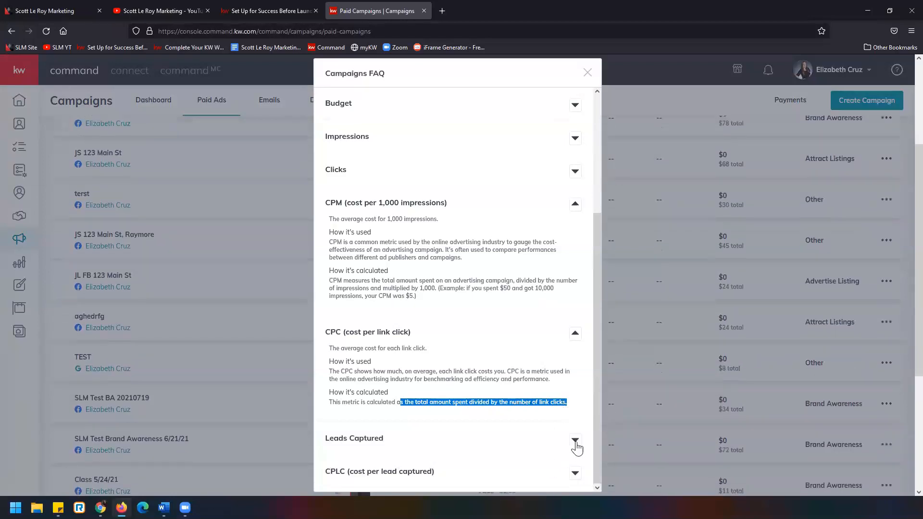
Read how the Campaigns FAQ calculates CPLC (cost per lead captured), and return to the top of the Paid Ads list
click(575, 473)
scroll(489, 367, down, 1)
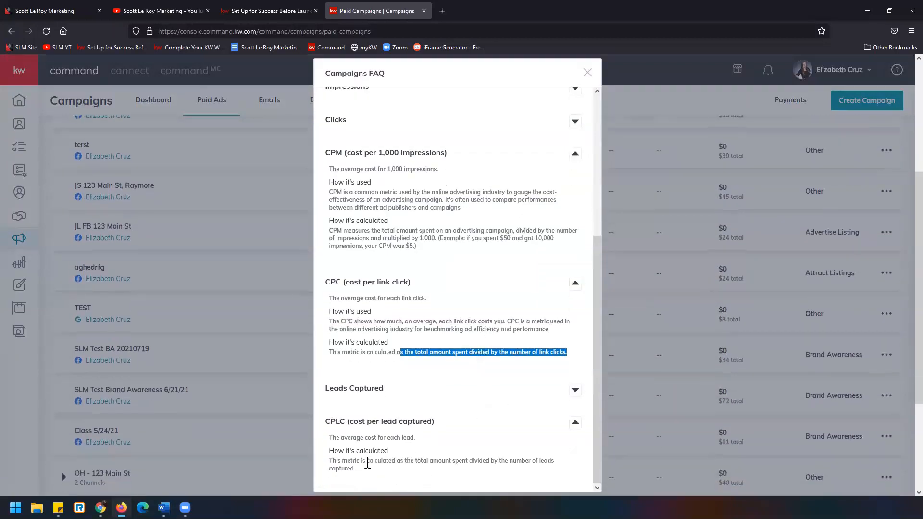
drag(367, 460, 479, 467)
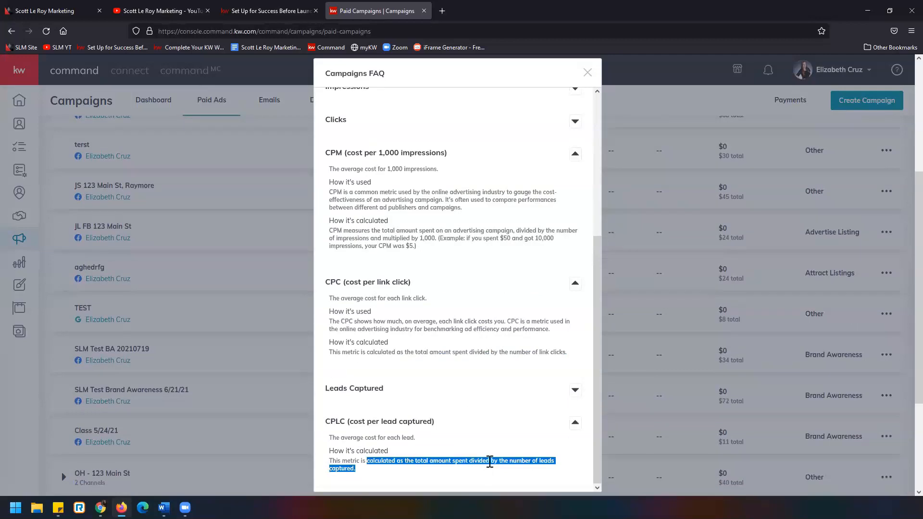
scroll(490, 461, up, 10)
click(588, 72)
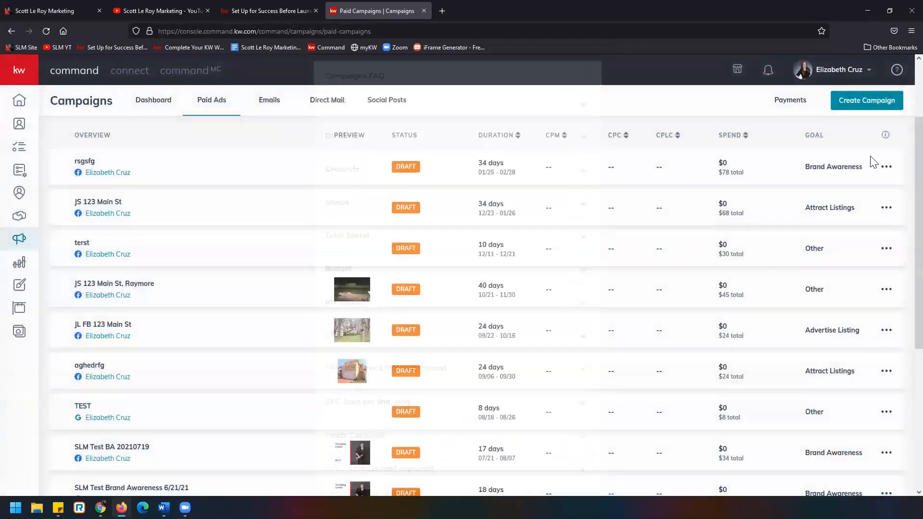
click(886, 135)
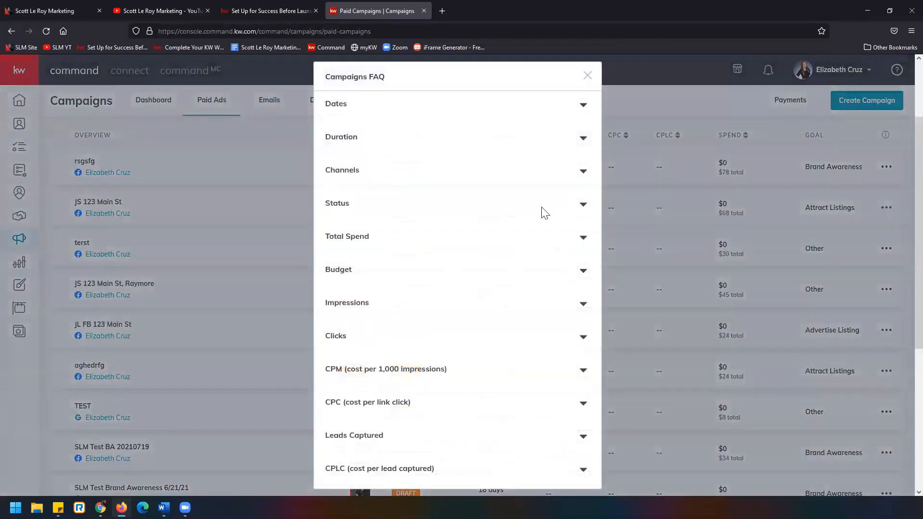
click(585, 77)
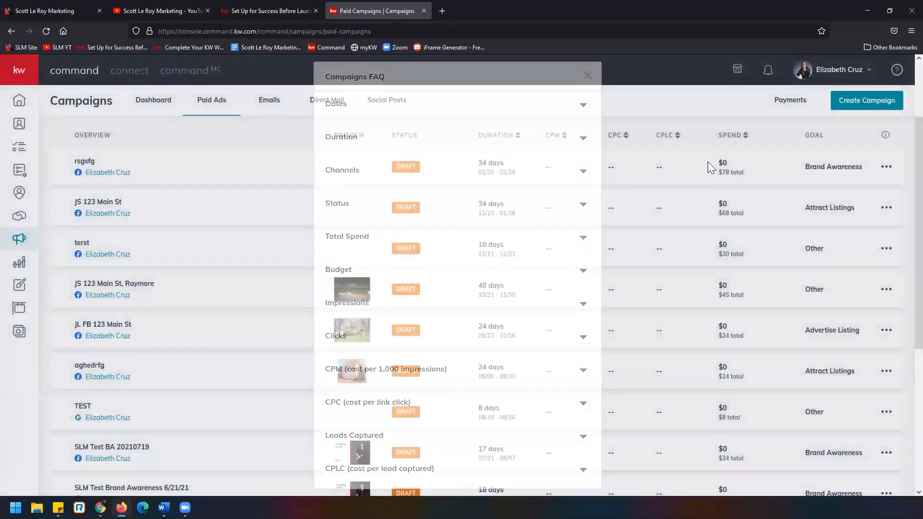
scroll(740, 214, up, 2)
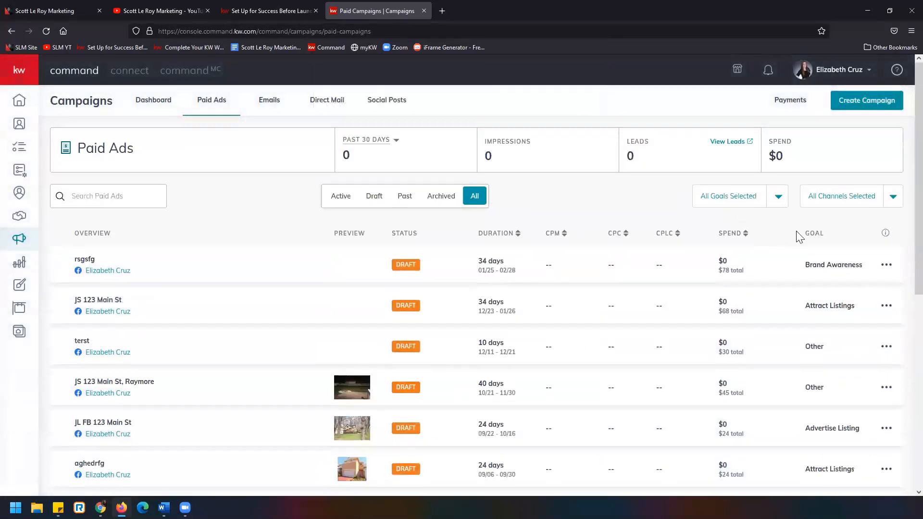
Review the edit, duplicate and archive options available for the rsgsfg draft campaign without choosing one
click(885, 266)
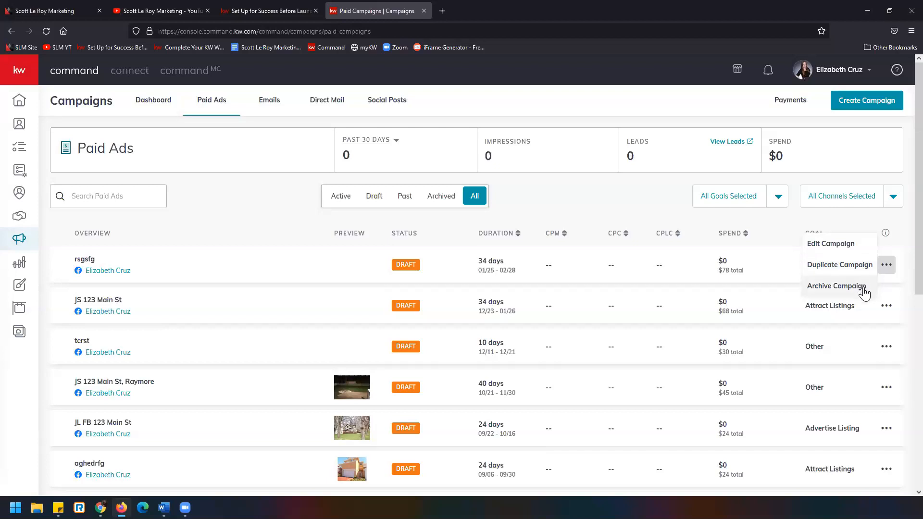
click(886, 265)
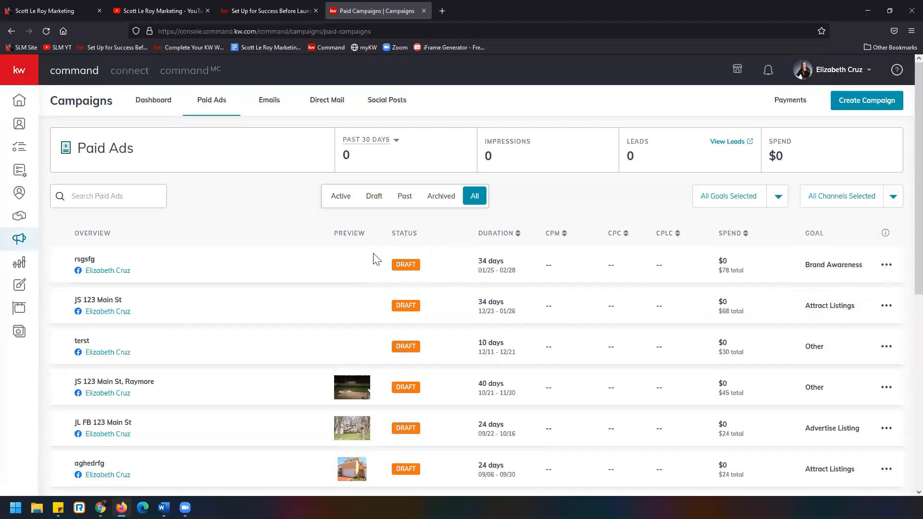
click(887, 267)
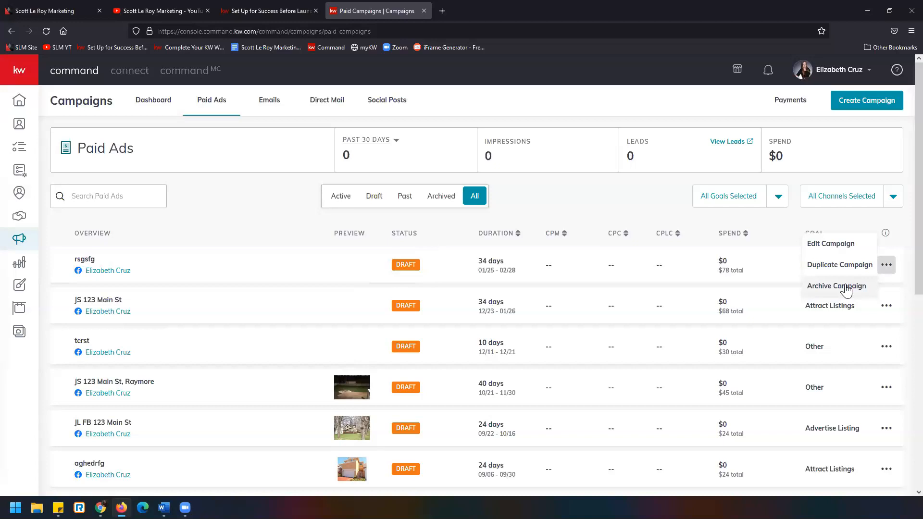
click(633, 216)
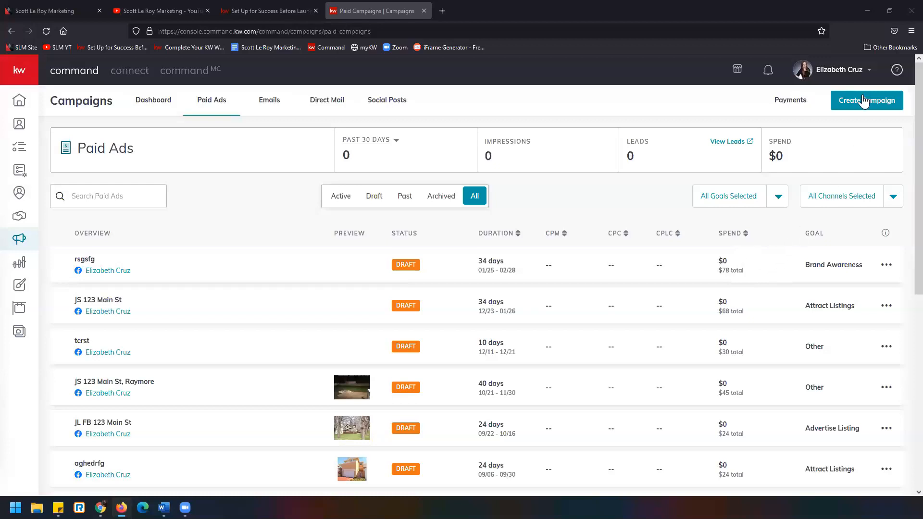
Open the rsgsfg draft campaign for editing and expand its Facebook Settings, dismissing the image cropping dialog
click(886, 264)
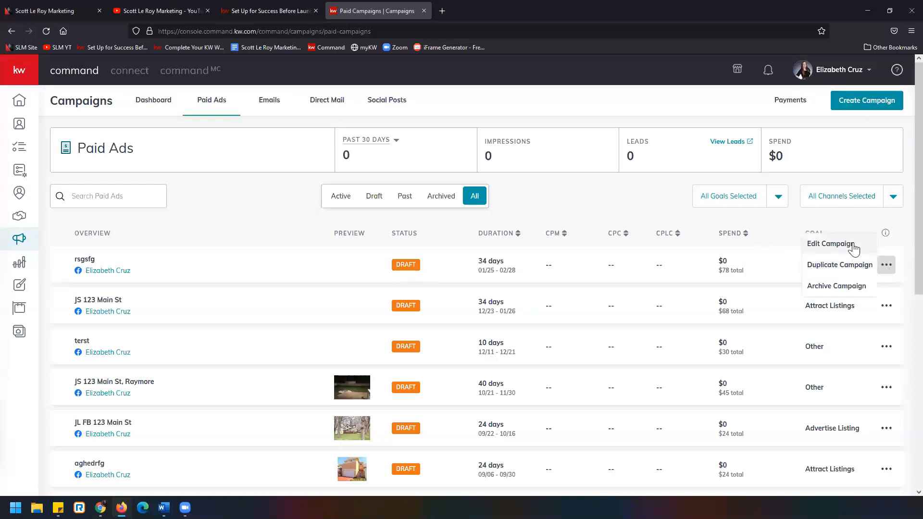
click(854, 245)
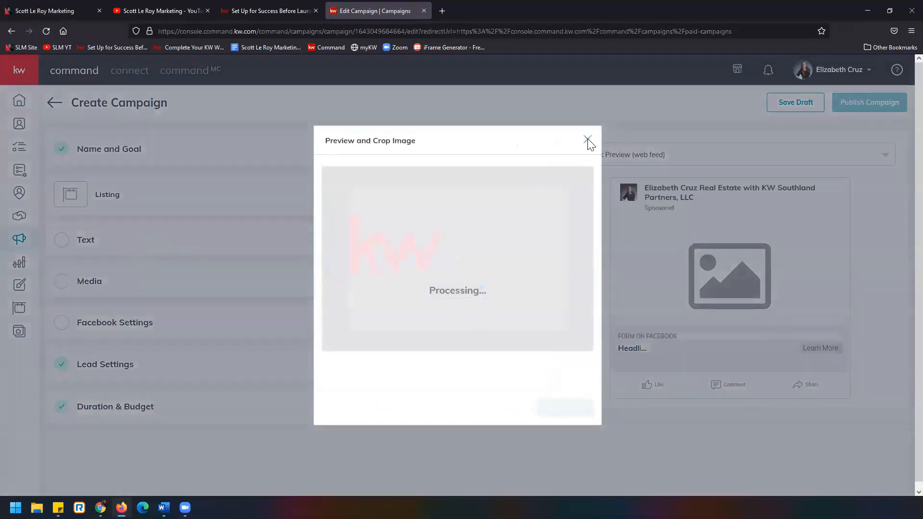
click(587, 140)
click(108, 323)
Examine the ad's website URL and the landing pages offered for it, and close the list without choosing one
scroll(109, 307, down, 5)
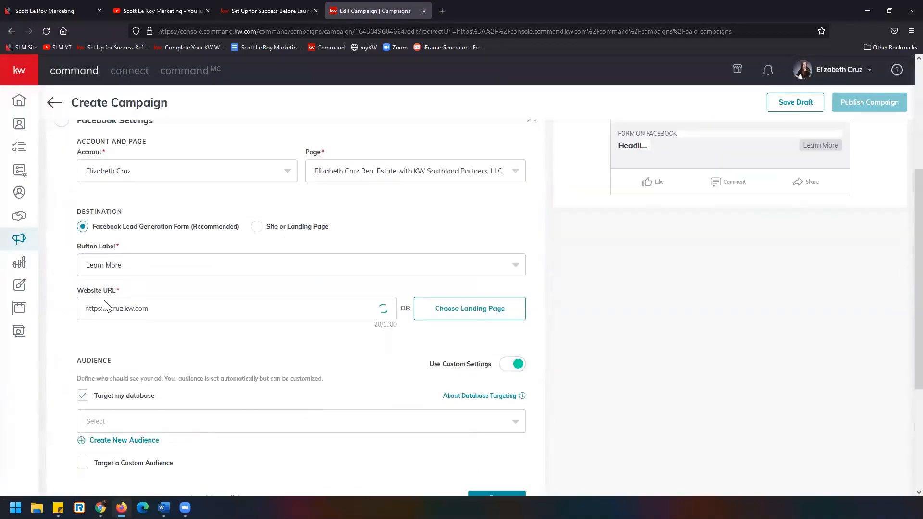
drag(183, 229, 65, 218)
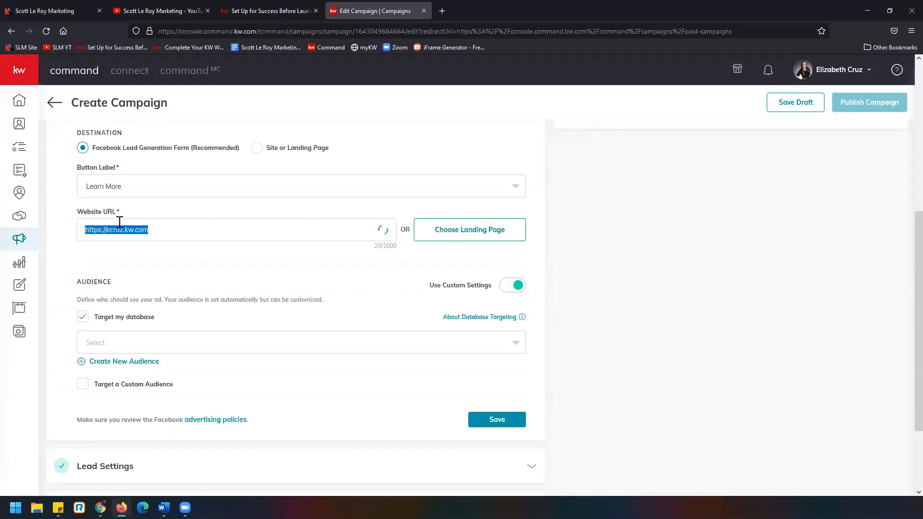
click(467, 230)
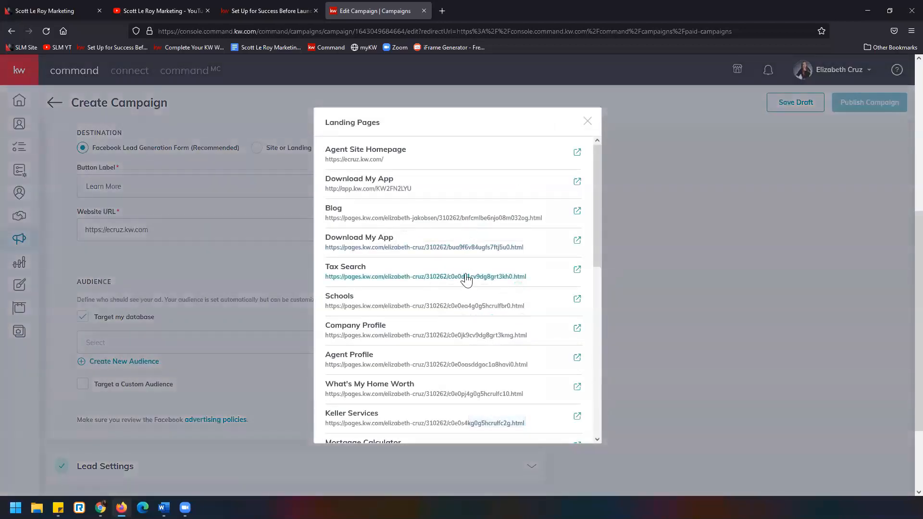
scroll(465, 276, down, 5)
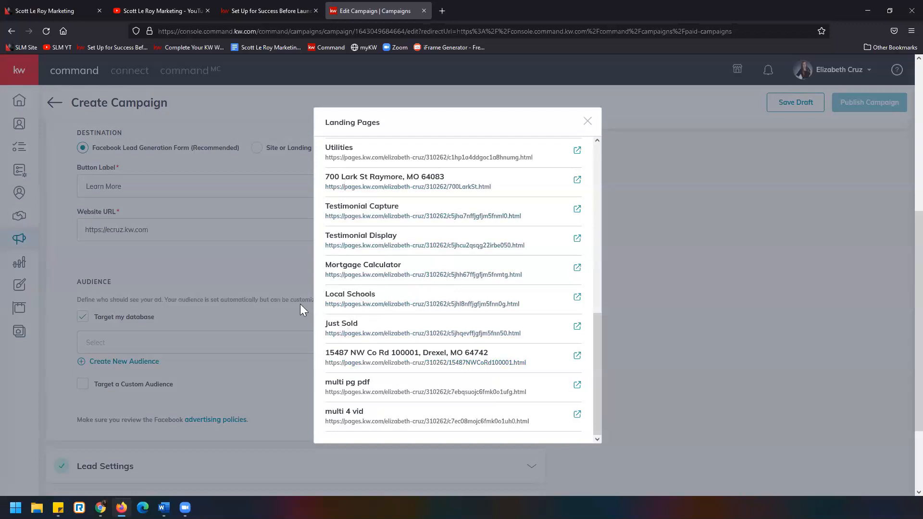
click(228, 267)
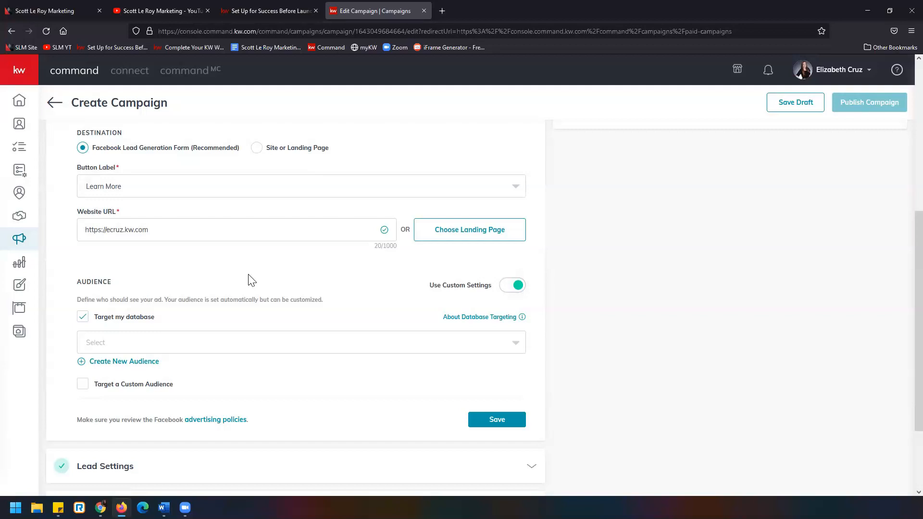
scroll(250, 280, up, 5)
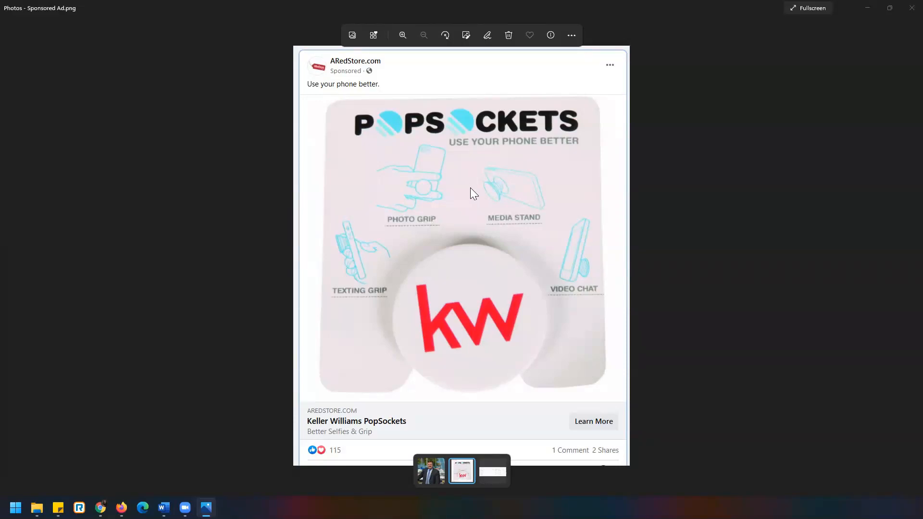
Close the Sponsored Ad.png image and highlight the web addresses of the Scott Le Roy Marketing YouTube channel and website in the browser
click(902, 12)
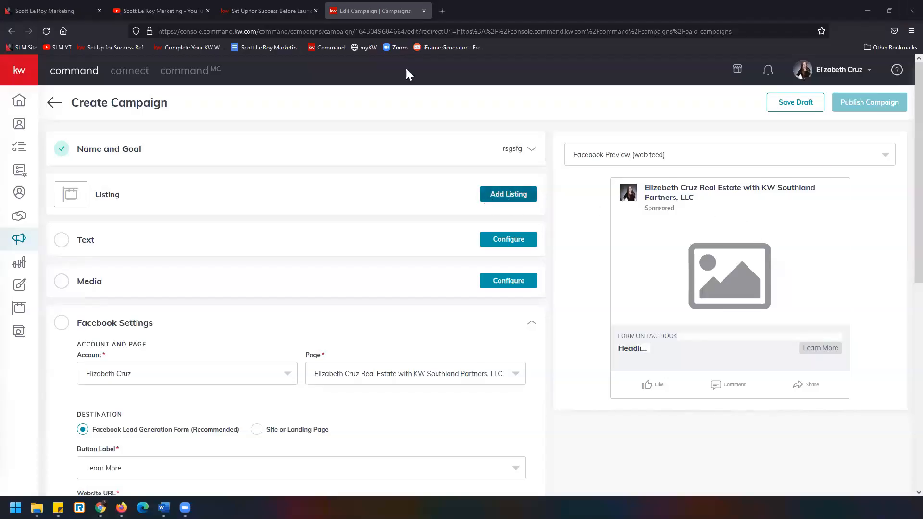
click(158, 9)
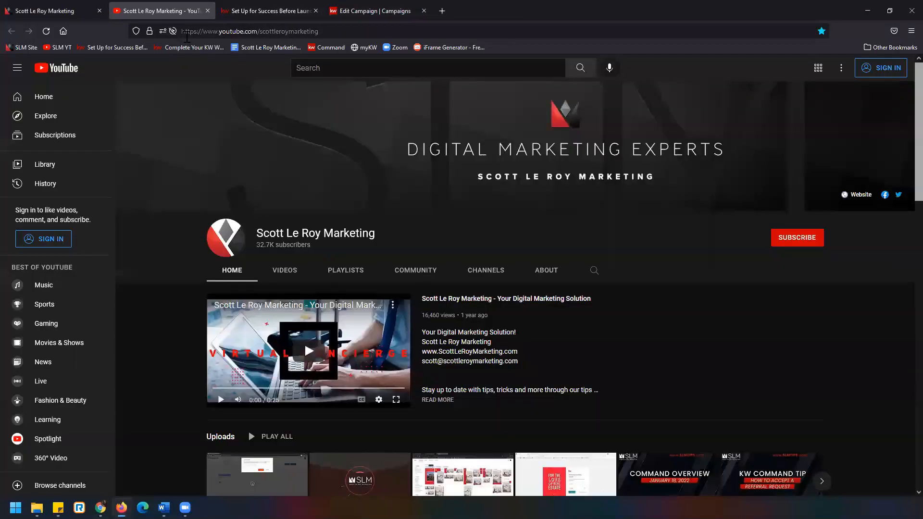
click(251, 32)
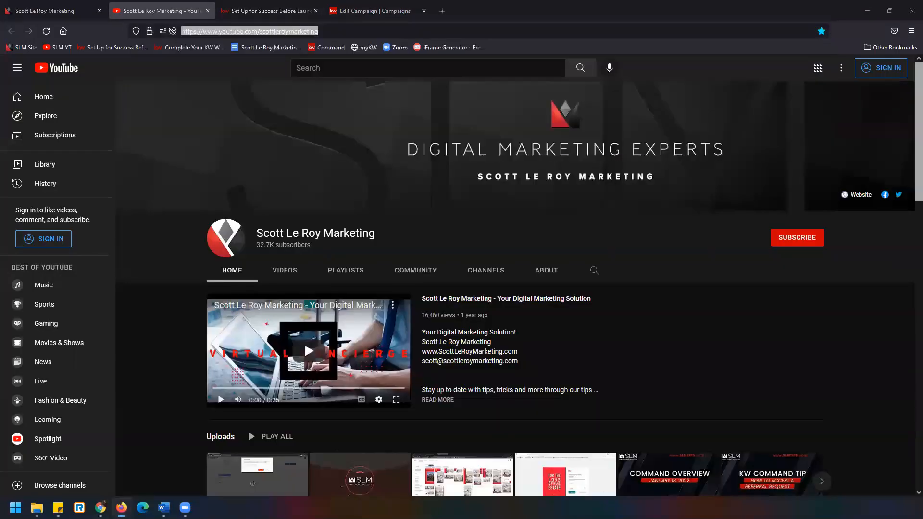
click(82, 7)
click(242, 31)
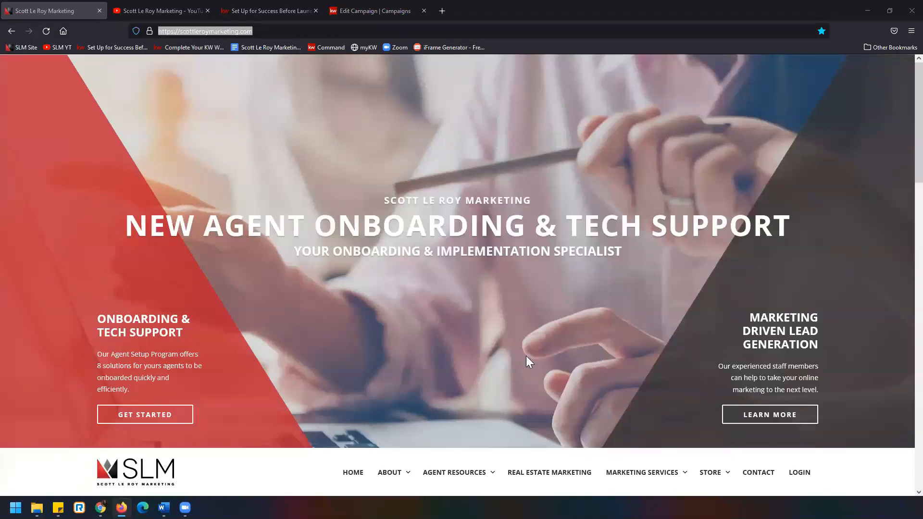
Look through the Scott Le Roy Marketing YouTube channel's uploads and the company website down to its contact section
click(140, 10)
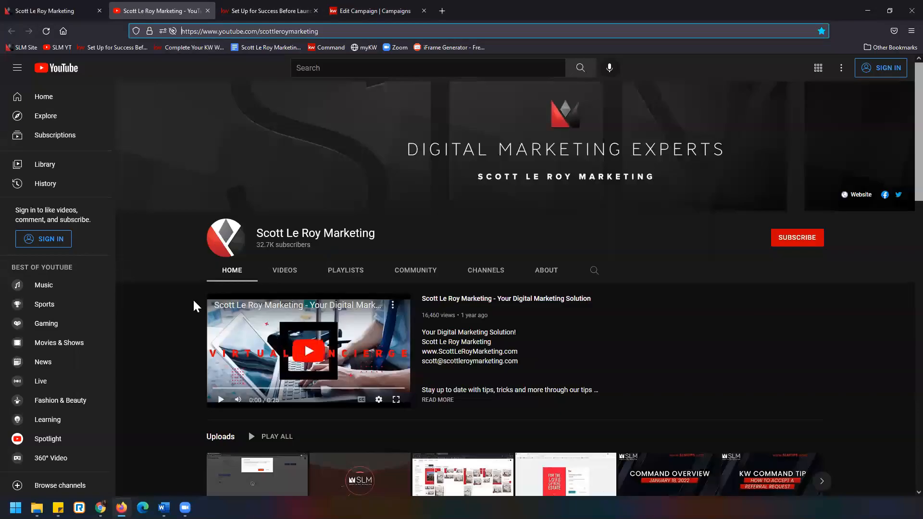
scroll(176, 284, down, 1)
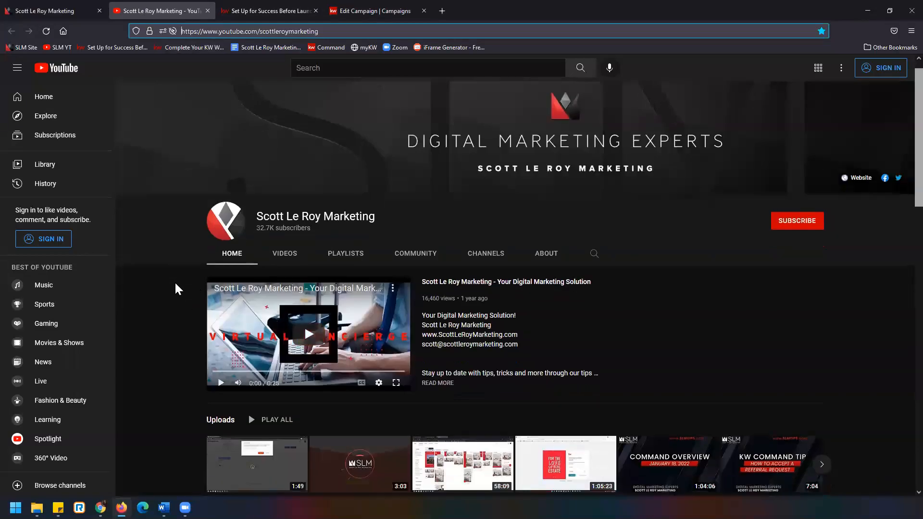
scroll(189, 353, down, 1)
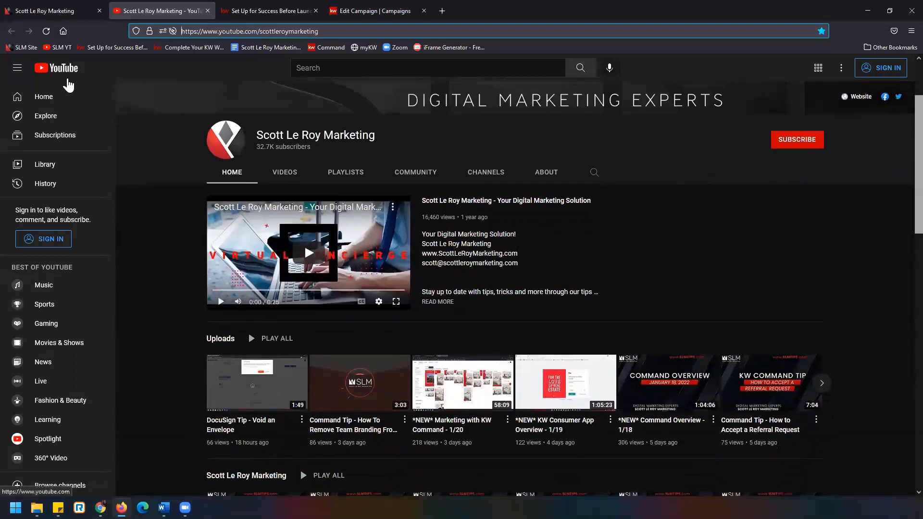
click(74, 10)
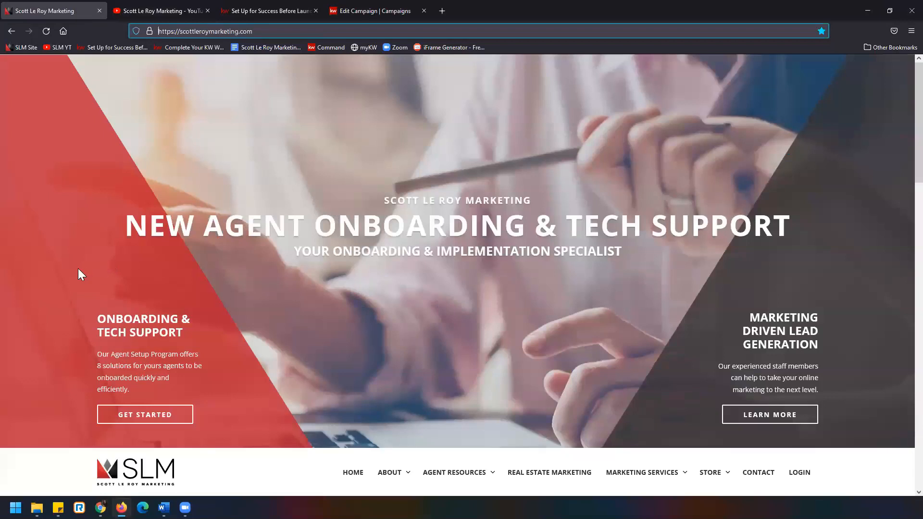
scroll(78, 269, down, 20)
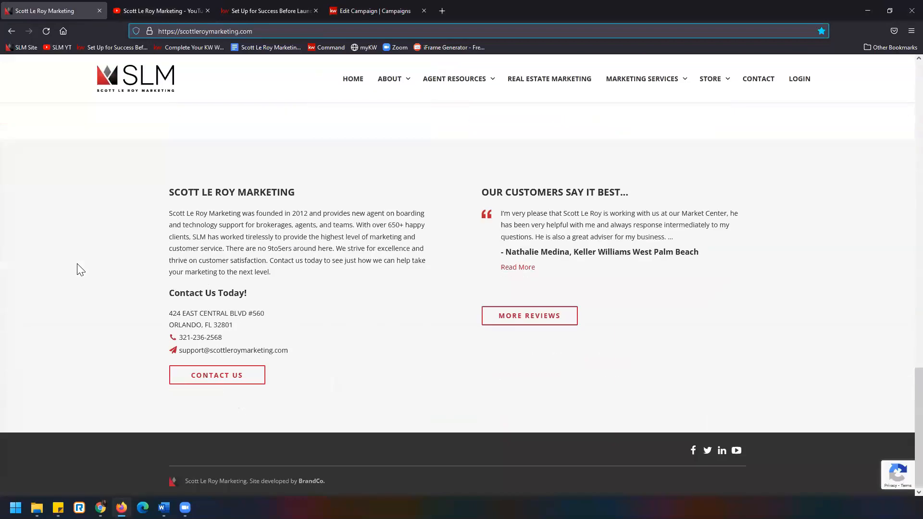